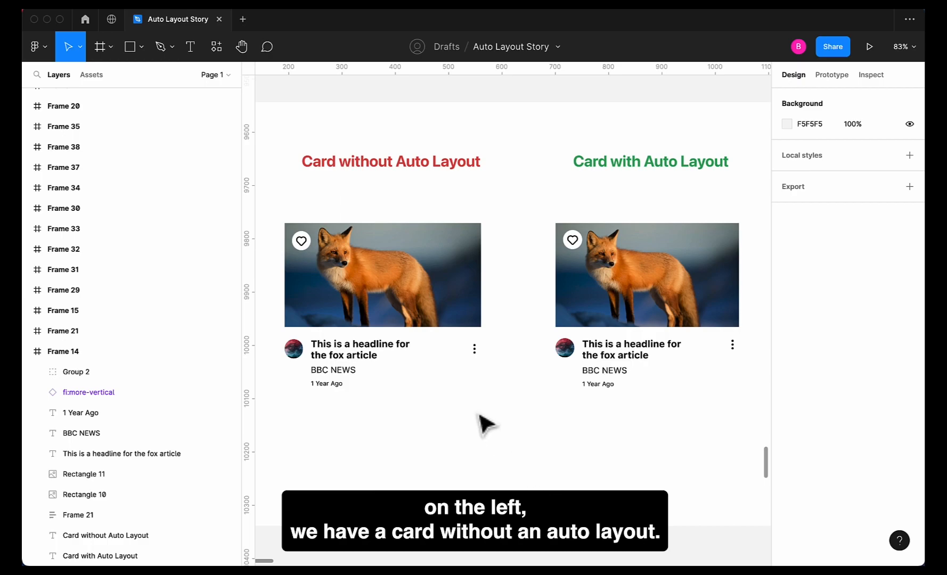
# - Group all the layers of the card without Auto Layout and narrow the group to about 225 wide
pyautogui.click(416, 320)
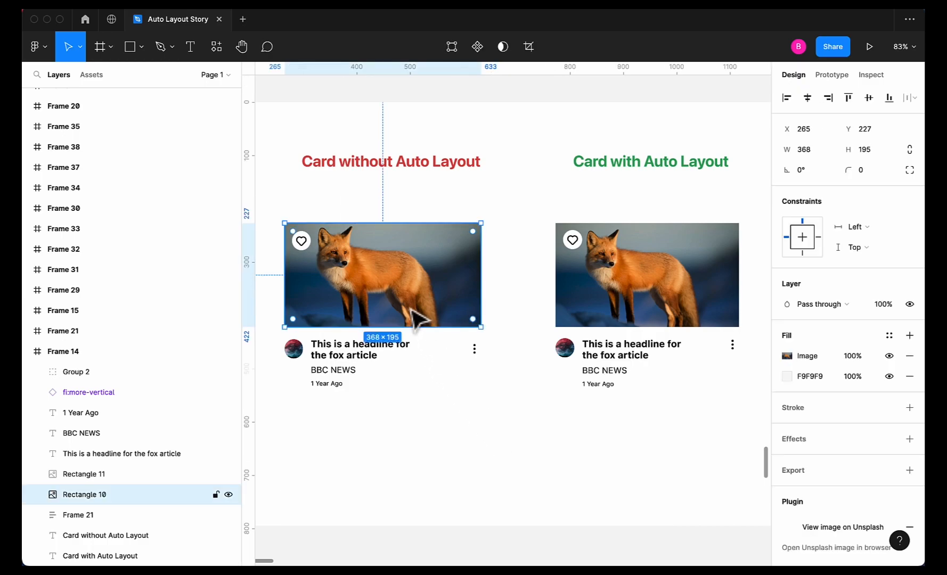
pyautogui.click(382, 358)
pyautogui.click(350, 374)
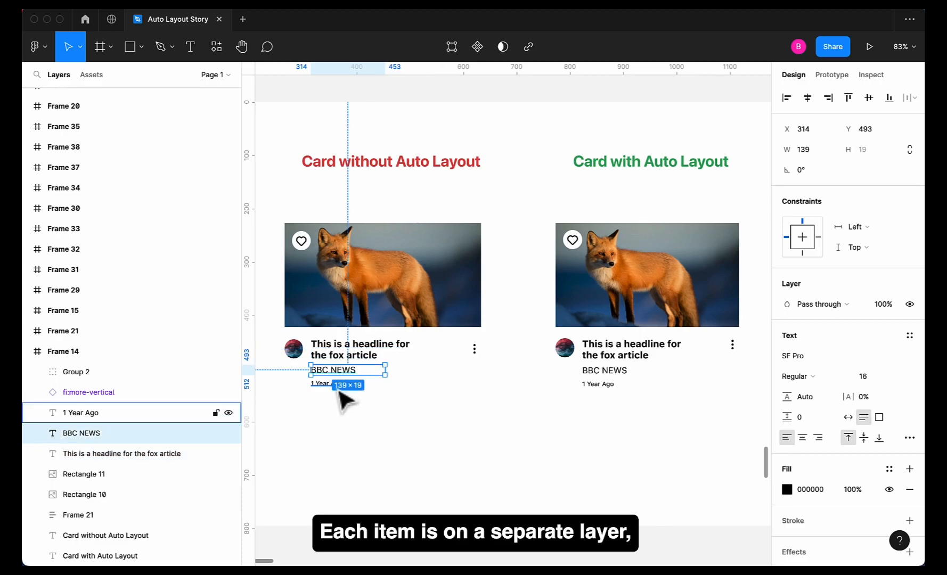
pyautogui.click(335, 384)
pyautogui.moveTo(514, 210); pyautogui.dragTo(275, 443)
pyautogui.rightClick(325, 286)
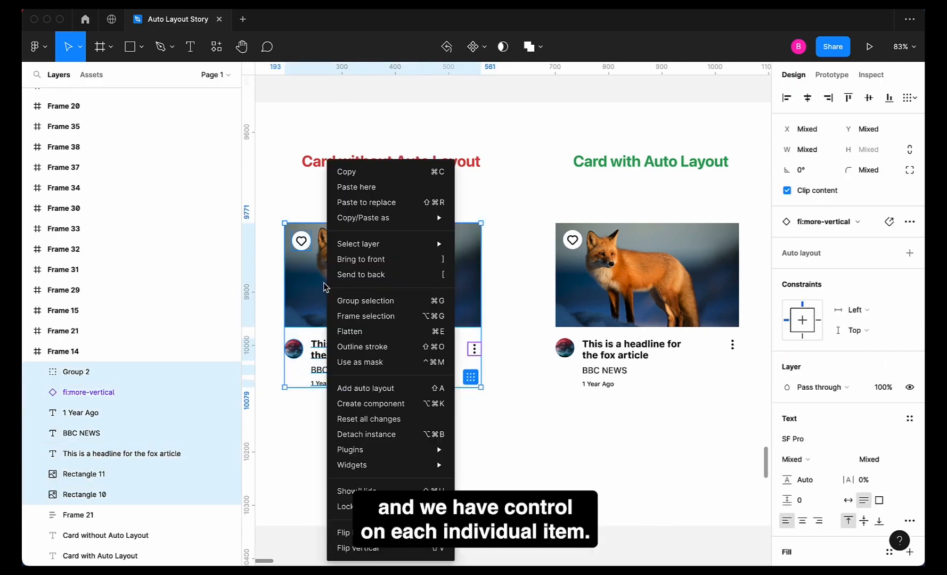
pyautogui.click(360, 301)
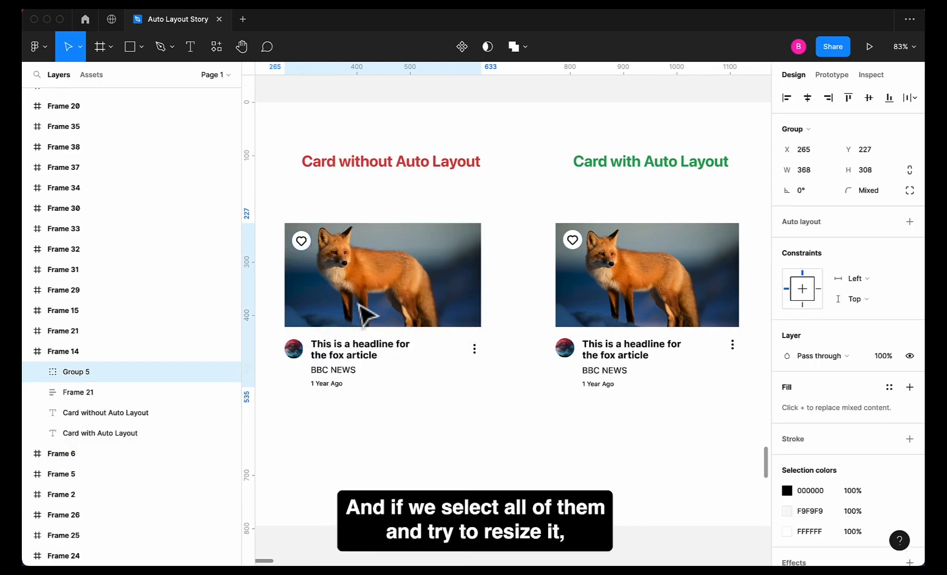
pyautogui.moveTo(479, 279); pyautogui.dragTo(405, 282)
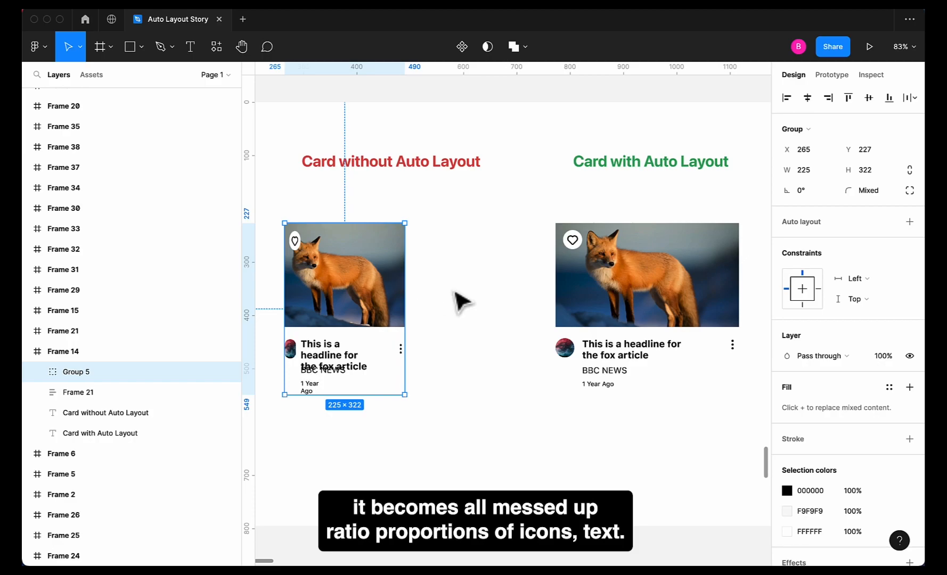
pyautogui.click(459, 300)
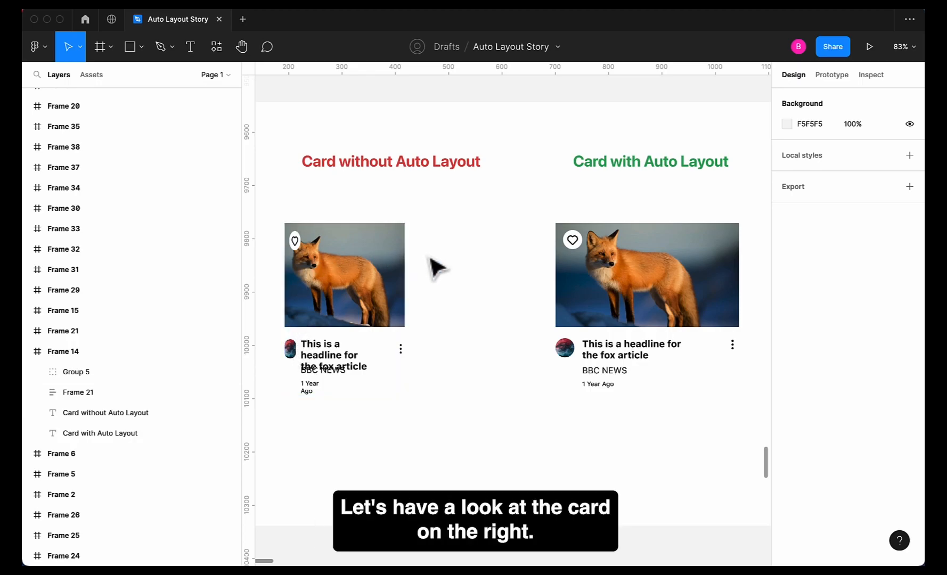
# - Resize the whole card with Auto Layout to a clearly narrower width
pyautogui.click(636, 287)
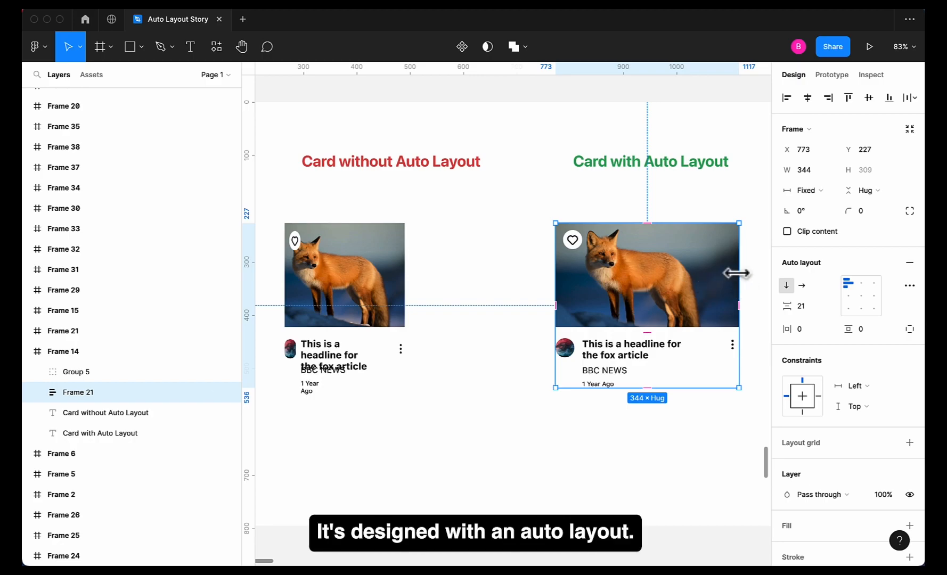
pyautogui.moveTo(738, 273); pyautogui.dragTo(638, 269)
pyautogui.click(663, 271)
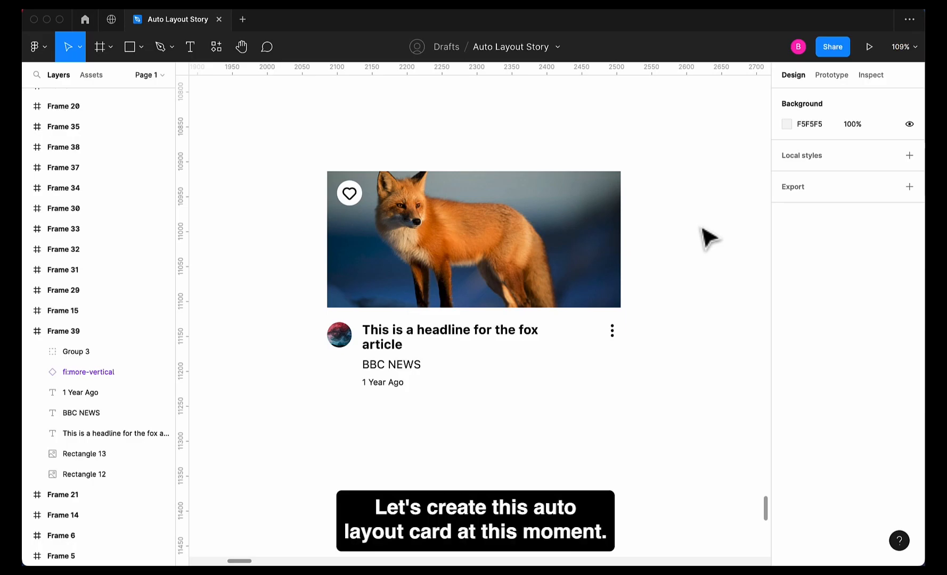
# - Examine the separate layers of the ungrouped fox card: the image, the headline, the source text and the date text
pyautogui.click(560, 260)
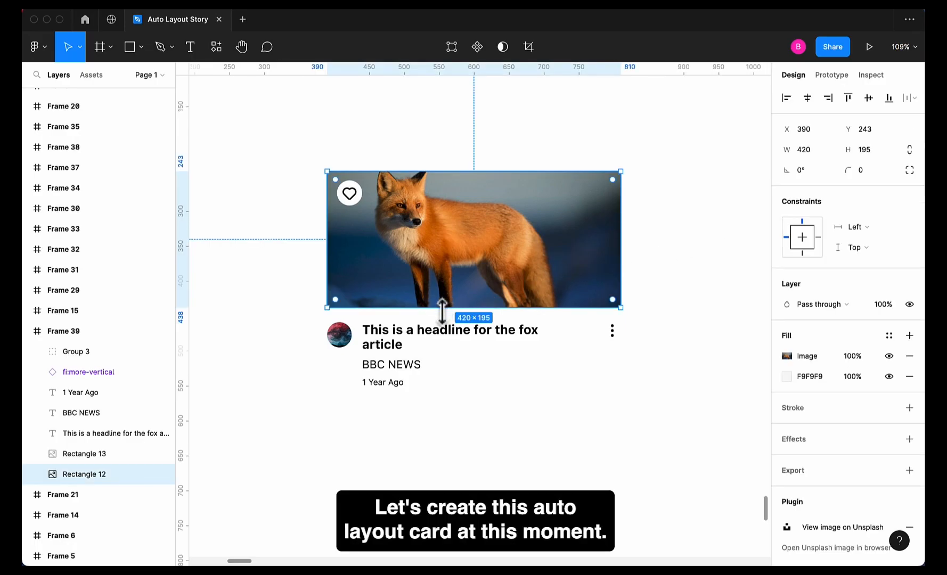
pyautogui.click(440, 336)
pyautogui.click(418, 366)
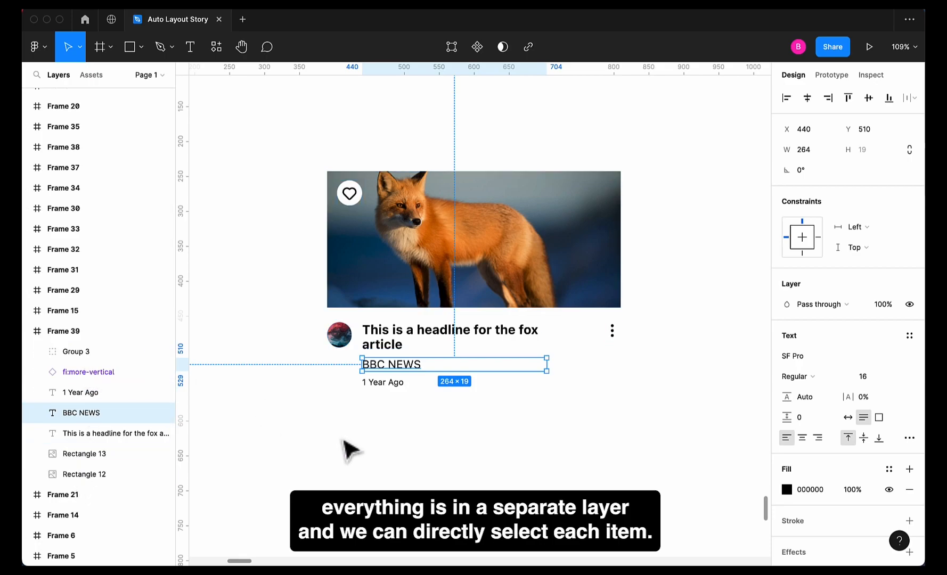
pyautogui.click(375, 466)
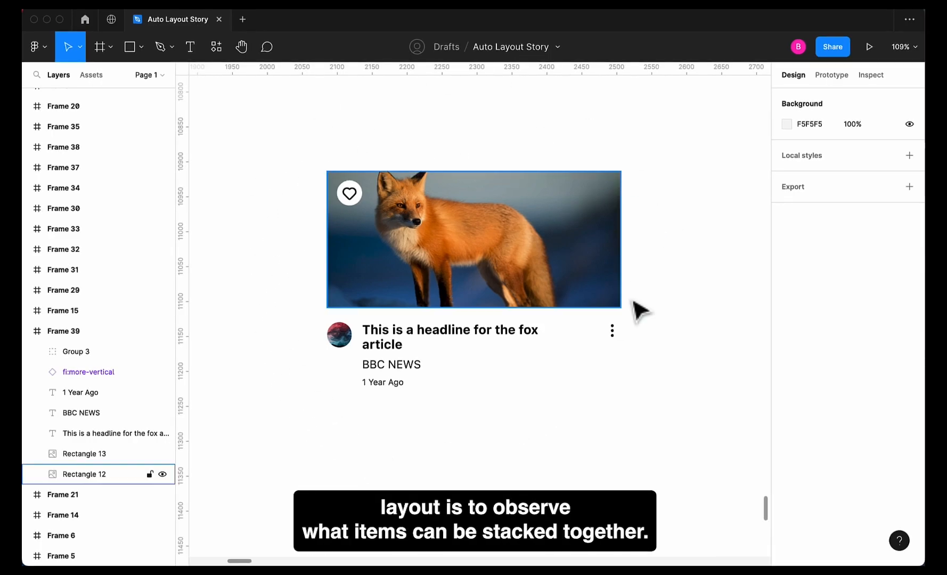
pyautogui.click(418, 339)
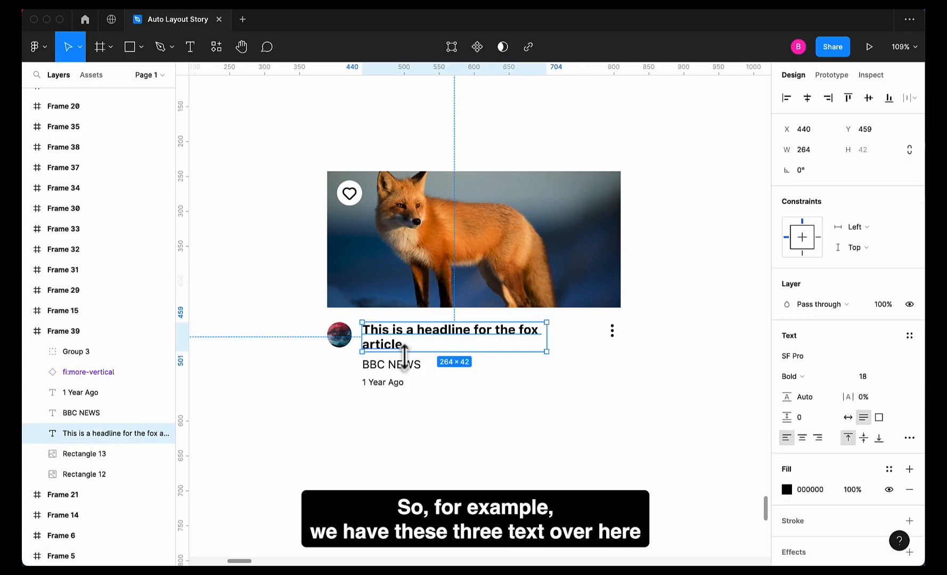
pyautogui.keyDown('shift'); pyautogui.click(412, 366); pyautogui.keyUp('shift')
pyautogui.keyDown('shift'); pyautogui.click(410, 382); pyautogui.keyUp('shift')
pyautogui.click(420, 448)
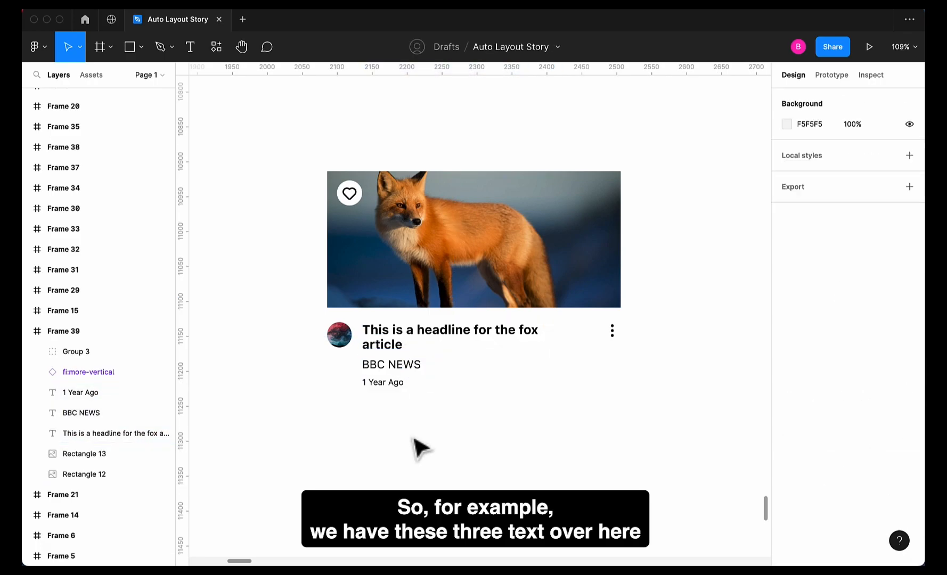
# - Draw a rectangle about 284 × 101 around the three texts, with a black outline and no fill
pyautogui.click(141, 47)
pyautogui.click(120, 78)
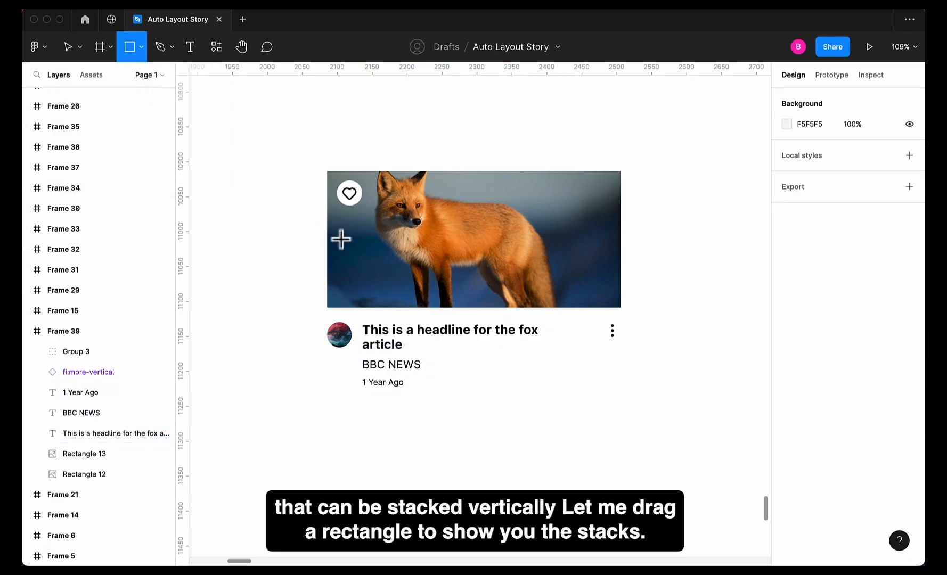
pyautogui.moveTo(357, 321)
pyautogui.mouseDown()
pyautogui.moveTo(558, 383)
pyautogui.moveTo(561, 393)
pyautogui.mouseUp()
pyautogui.click(909, 387)
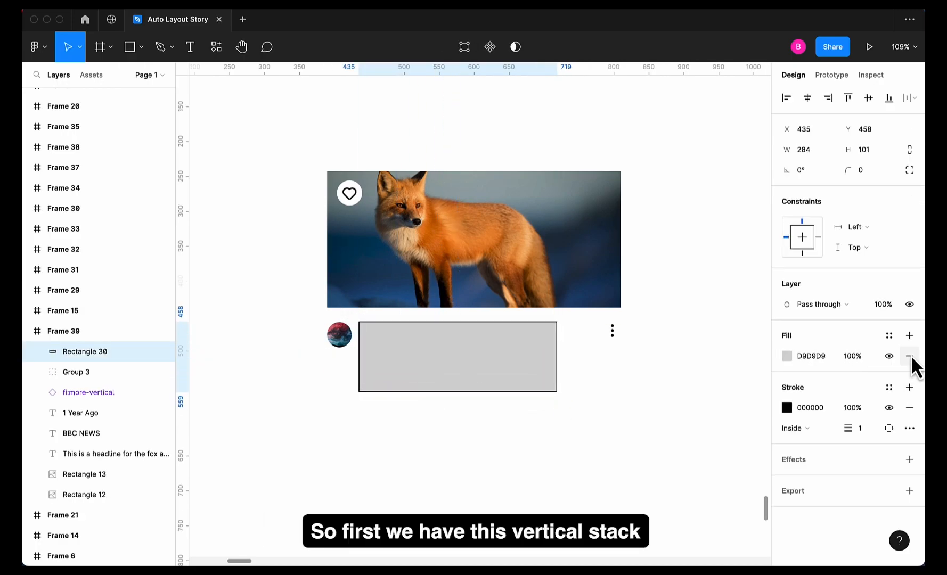
pyautogui.click(908, 356)
pyautogui.click(586, 432)
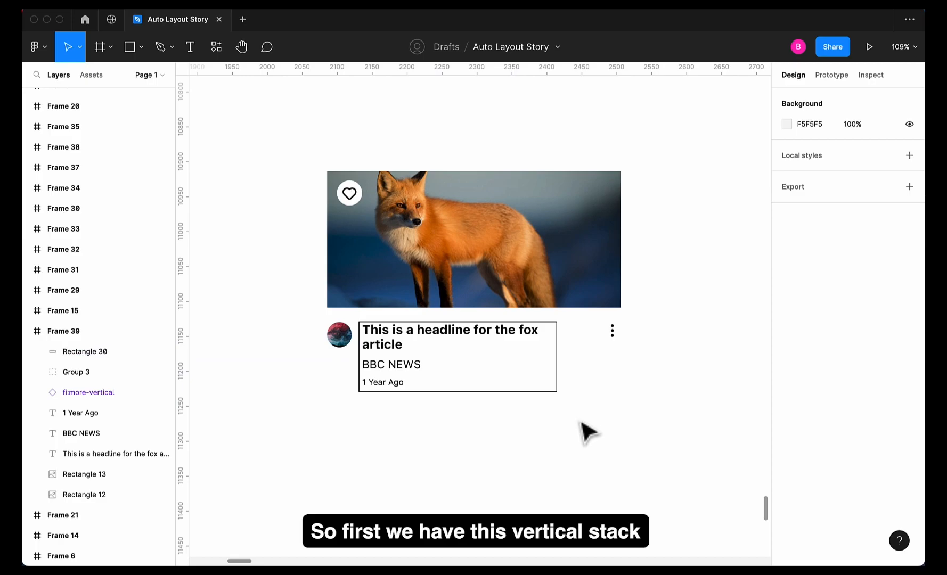
# - Duplicate the outline rectangle and resize the copy to about 329 × 101 so it encloses the avatar and the texts
pyautogui.click(556, 376)
pyautogui.moveTo(556, 376); pyautogui.dragTo(465, 370)
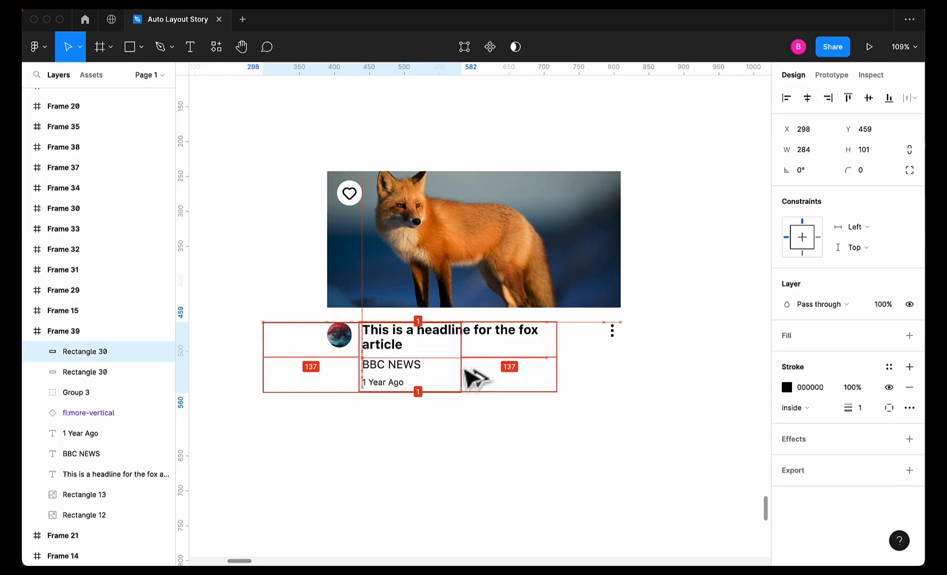
pyautogui.moveTo(263, 363); pyautogui.dragTo(327, 359)
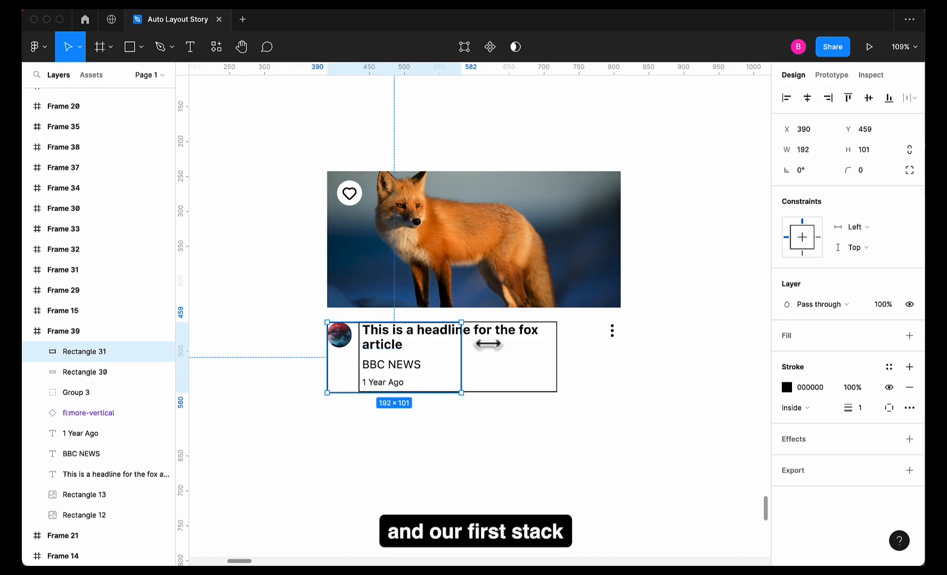
pyautogui.moveTo(464, 345); pyautogui.dragTo(555, 345)
pyautogui.click(578, 444)
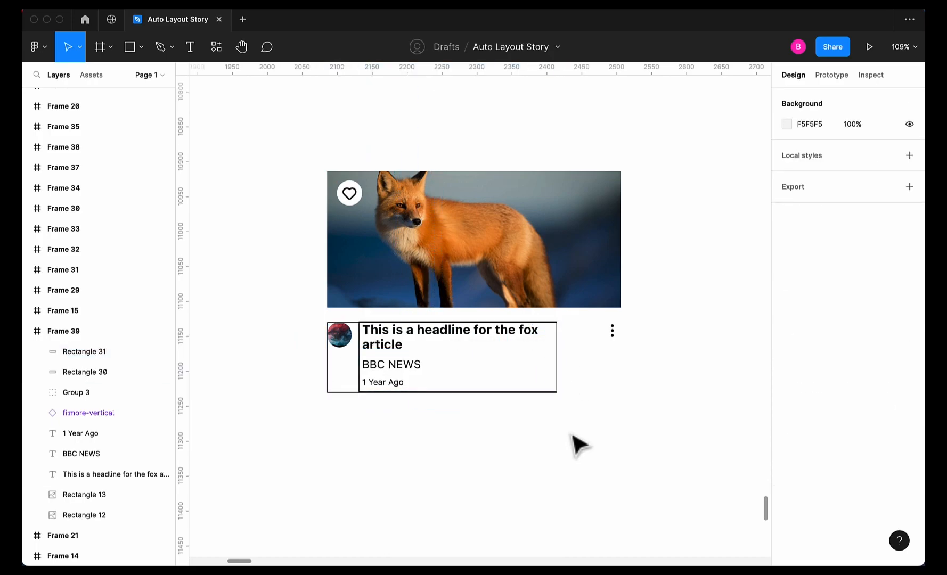
# - Duplicate the avatar-and-text outline and widen the copy to the image's full width, enclosing the three-dot icon
pyautogui.click(336, 374)
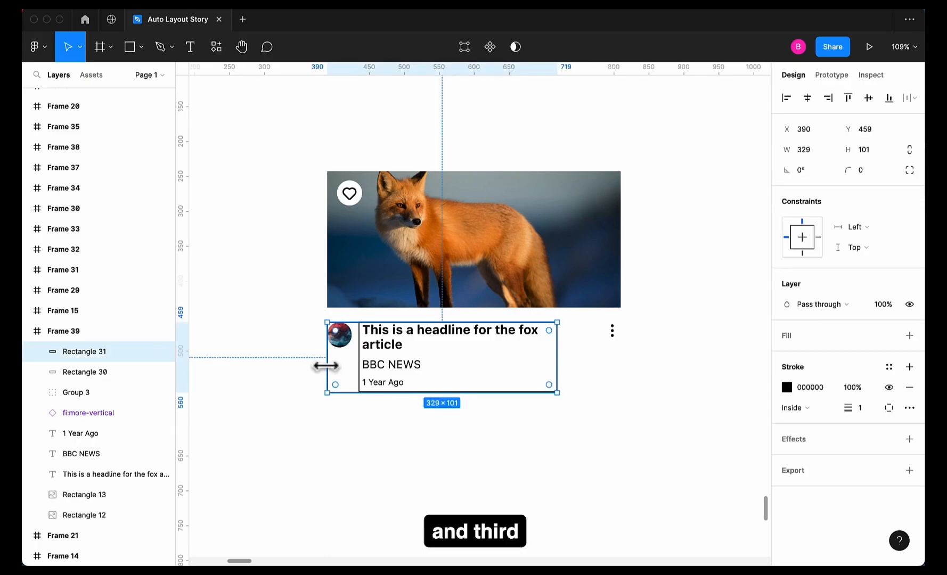
pyautogui.press('super+d')
pyautogui.moveTo(556, 351); pyautogui.dragTo(619, 351)
pyautogui.click(649, 366)
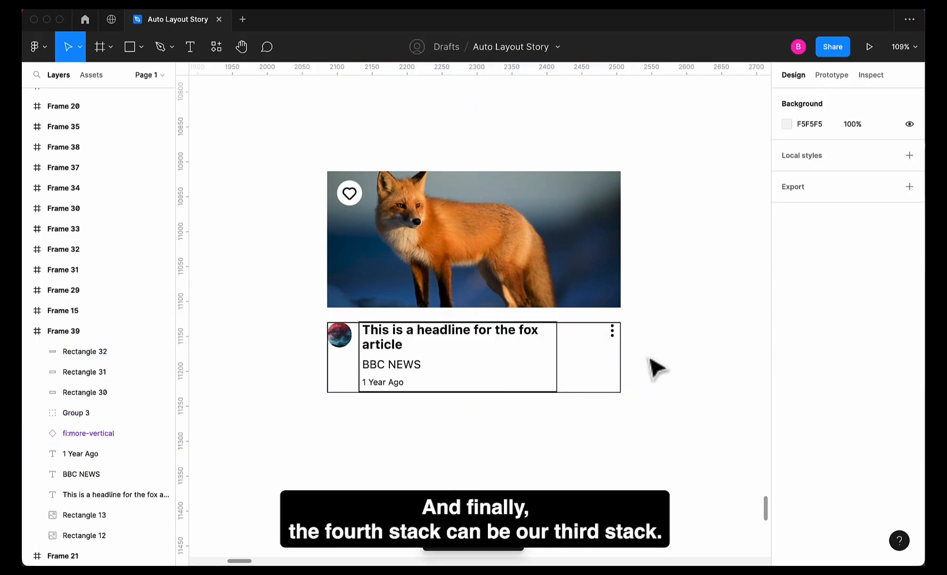
# - Duplicate the full-width outline and extend the copy upward over the fox image to about 420 × 317
pyautogui.click(591, 329)
pyautogui.press('super+d')
pyautogui.moveTo(587, 323); pyautogui.dragTo(588, 171)
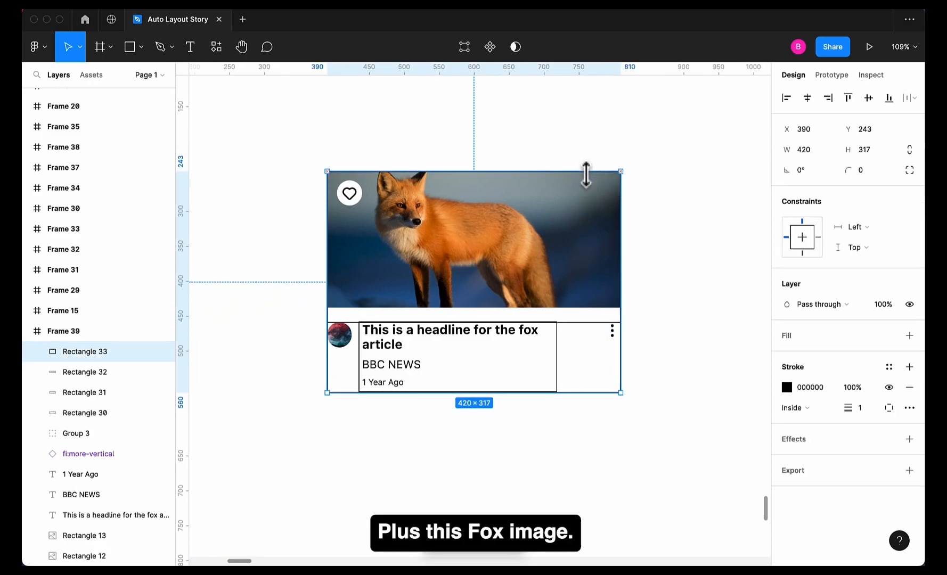
pyautogui.click(700, 250)
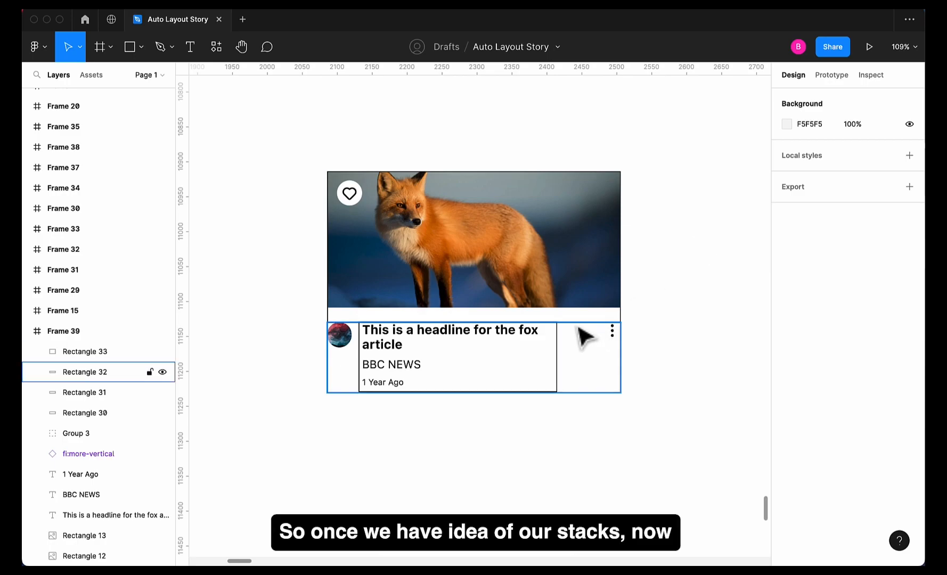
# - Delete all the outline rectangles drawn over the fox card
pyautogui.moveTo(574, 328); pyautogui.dragTo(553, 356)
pyautogui.press('Delete')
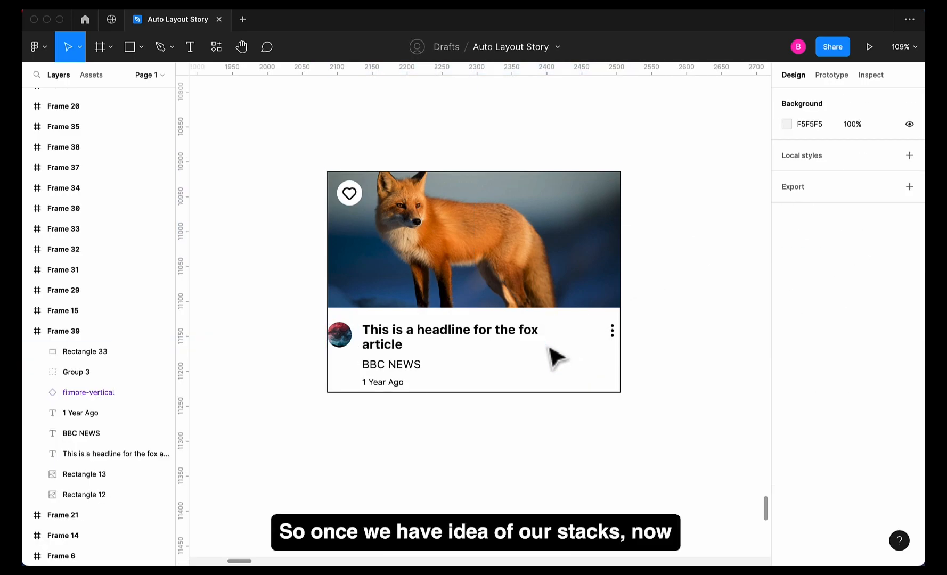
pyautogui.click(619, 314)
pyautogui.press('Delete')
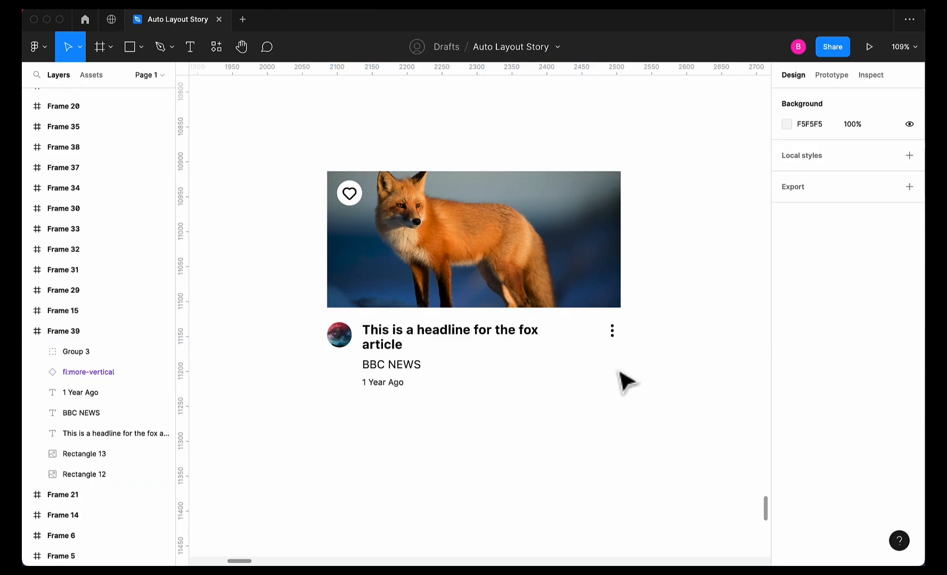
# - Add auto layout to the headline, BBC NEWS and 1 Year Ago texts together
pyautogui.click(459, 341)
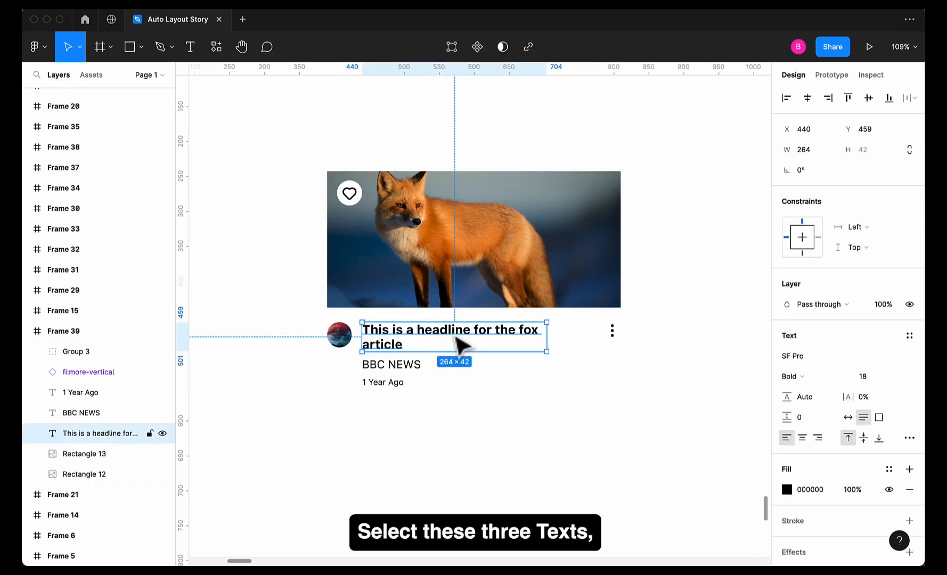
pyautogui.keyDown('shift'); pyautogui.click(400, 367); pyautogui.keyUp('shift')
pyautogui.keyDown('shift'); pyautogui.click(397, 383); pyautogui.keyUp('shift')
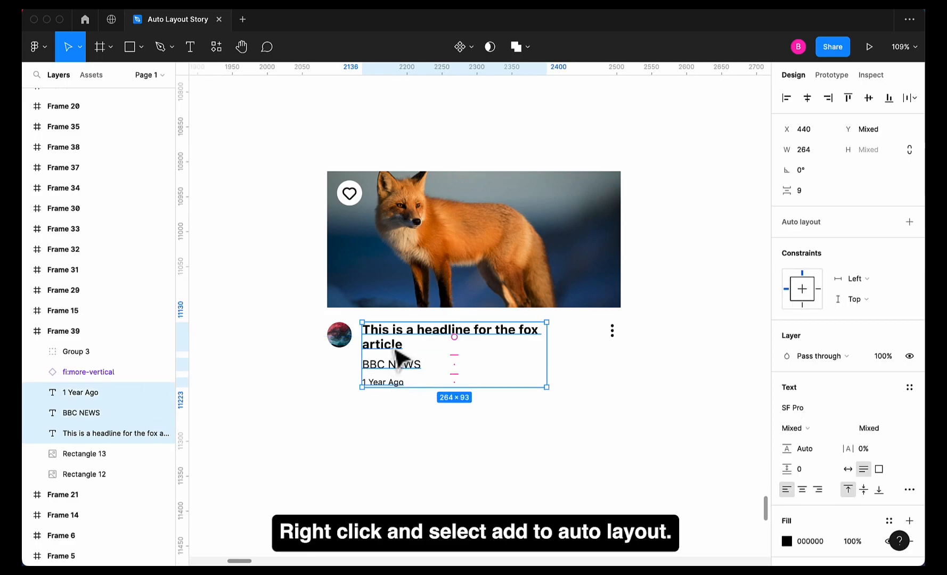
pyautogui.rightClick(392, 347)
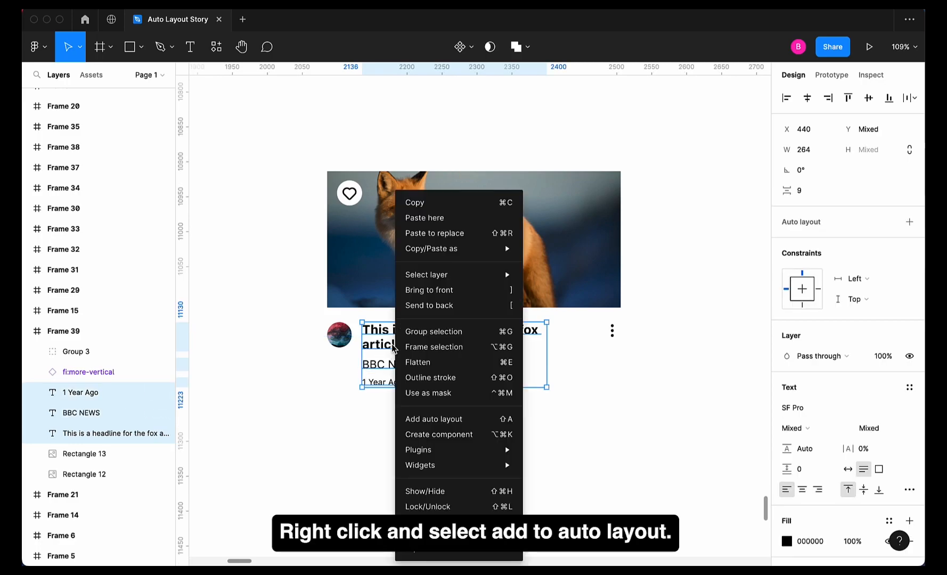
pyautogui.click(450, 420)
# - Check the text layers inside the new auto layout frame and rename the frame Text AutoLayout
pyautogui.click(66, 392)
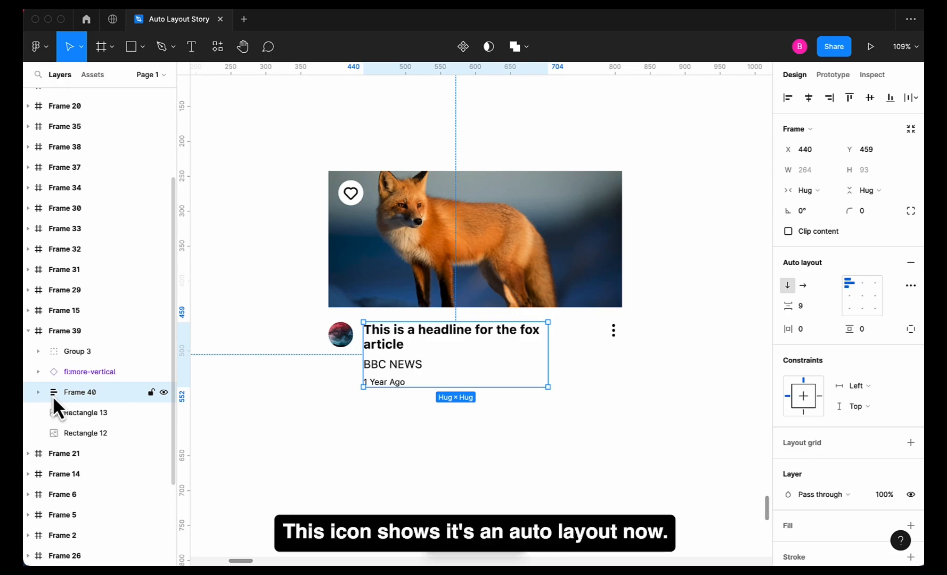
pyautogui.click(38, 392)
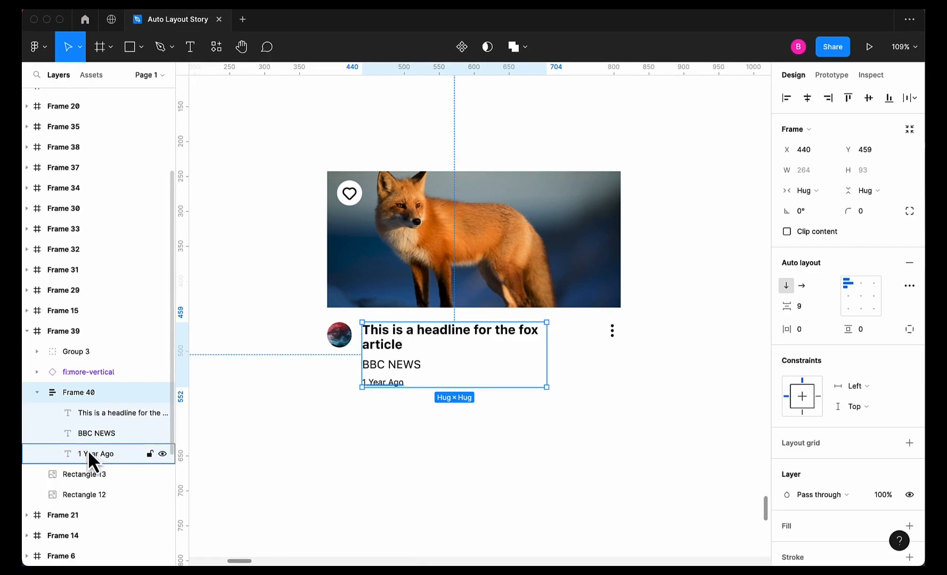
pyautogui.doubleClick(85, 391)
pyautogui.write('Text AutoLayou')
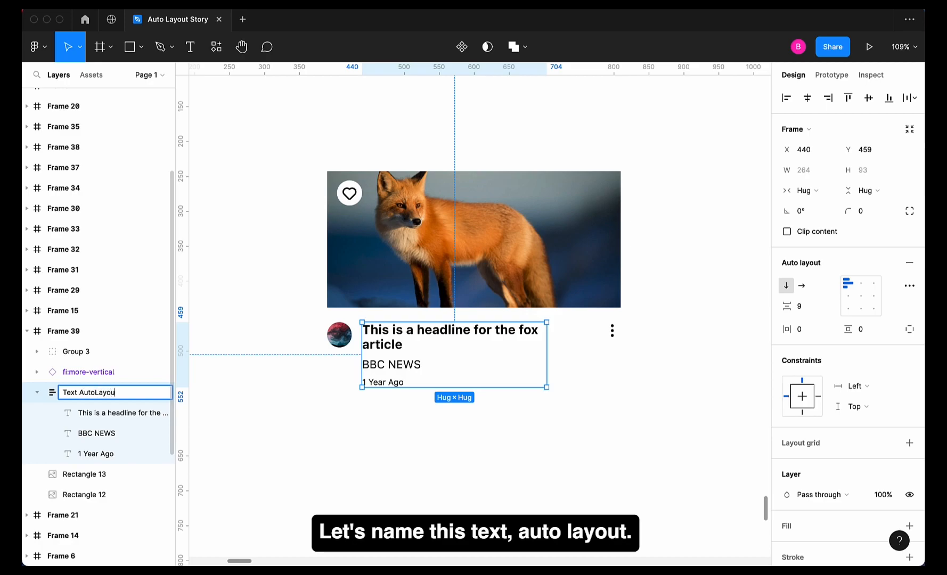
pyautogui.write('t')
pyautogui.press('Return')
pyautogui.click(37, 392)
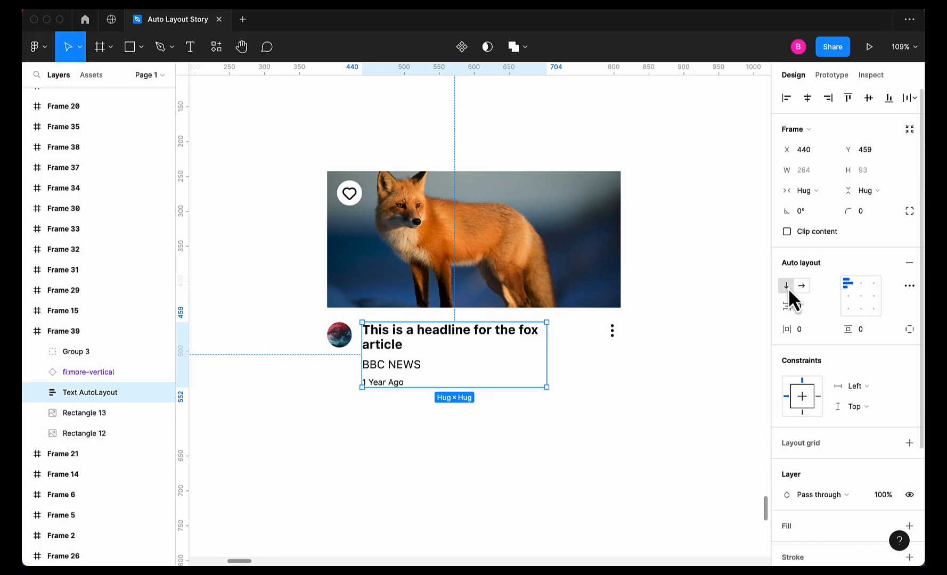
# - Try the horizontal direction on the Text AutoLayout frame, moving it down to Y 526, and set it back to vertical
pyautogui.click(802, 287)
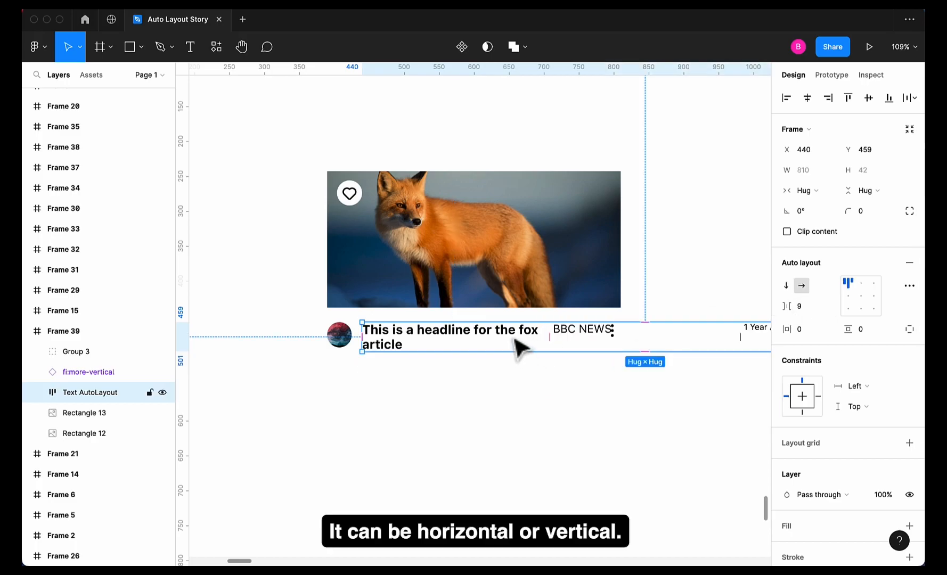
pyautogui.moveTo(515, 344); pyautogui.dragTo(516, 387)
pyautogui.hscroll(3, 520, 394)
pyautogui.hscroll(4, 514, 384)
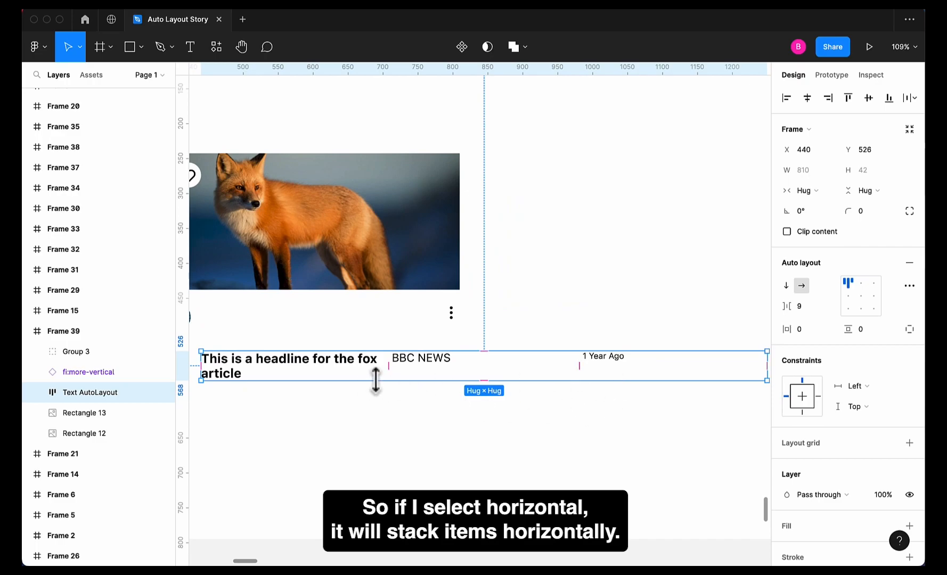
pyautogui.click(786, 286)
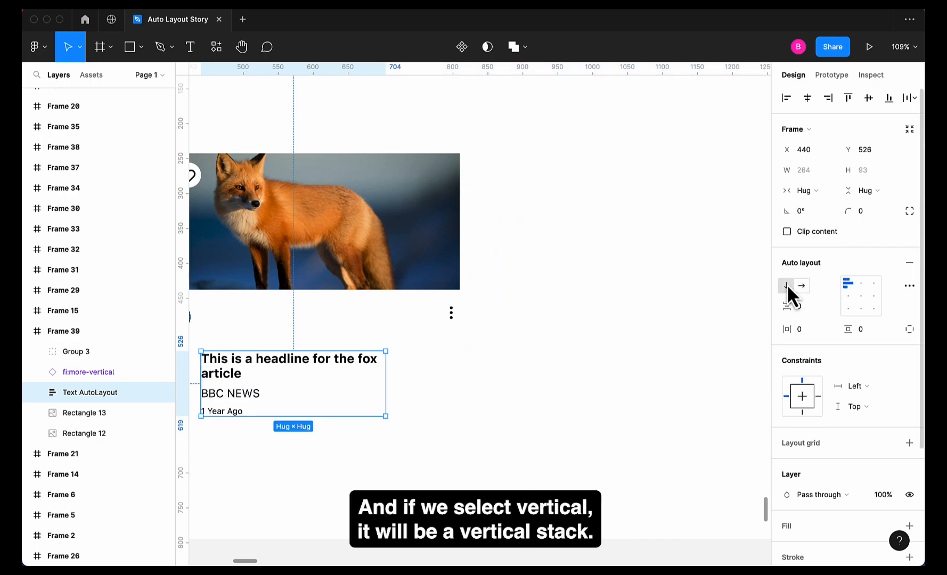
# - Try larger vertical gaps between the texts in the Text AutoLayout frame, then set their spacing to 12
pyautogui.hscroll(-4, 456, 380)
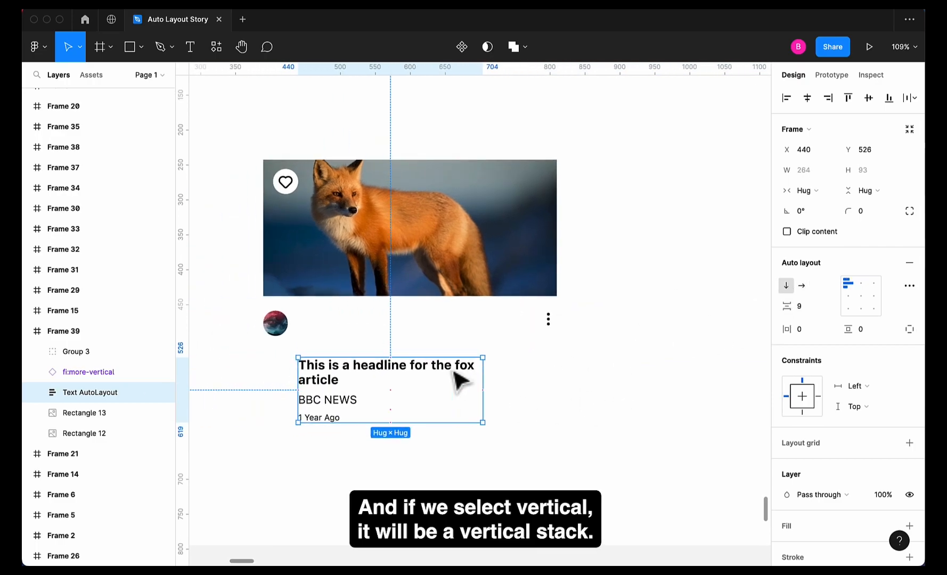
pyautogui.click(811, 308)
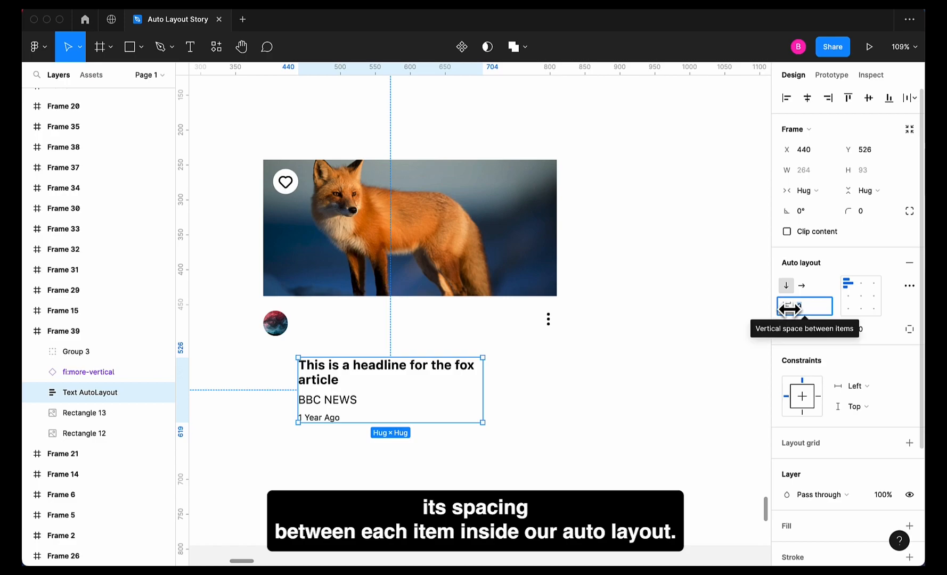
pyautogui.moveTo(790, 309); pyautogui.dragTo(838, 307)
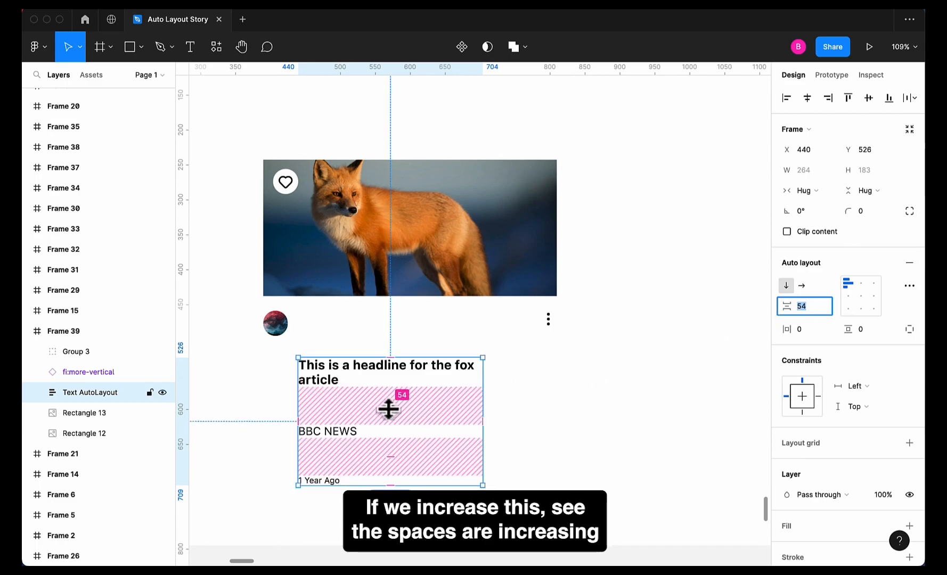
pyautogui.moveTo(386, 408); pyautogui.dragTo(392, 399)
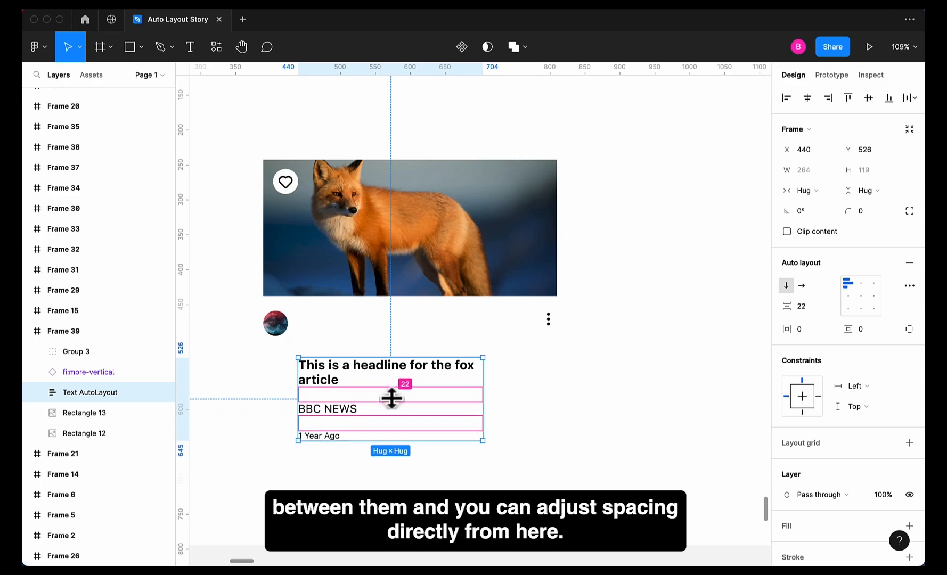
pyautogui.press('BackSpace')
pyautogui.press('BackSpace')
pyautogui.write('12')
pyautogui.press('Return')
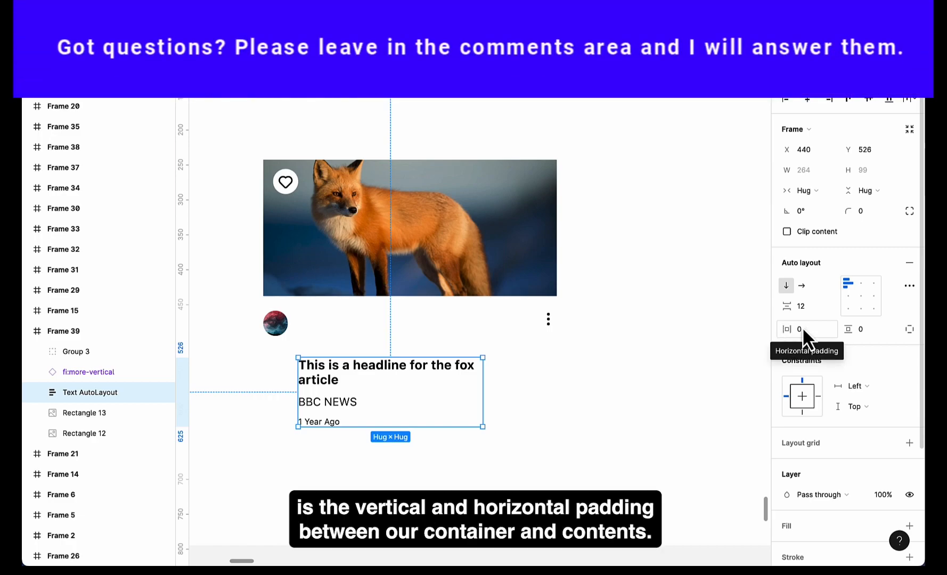
# - Try a horizontal padding of 46 and vertical padding of 30 on the Text AutoLayout frame, and reset both to 0
pyautogui.moveTo(786, 329); pyautogui.dragTo(852, 330)
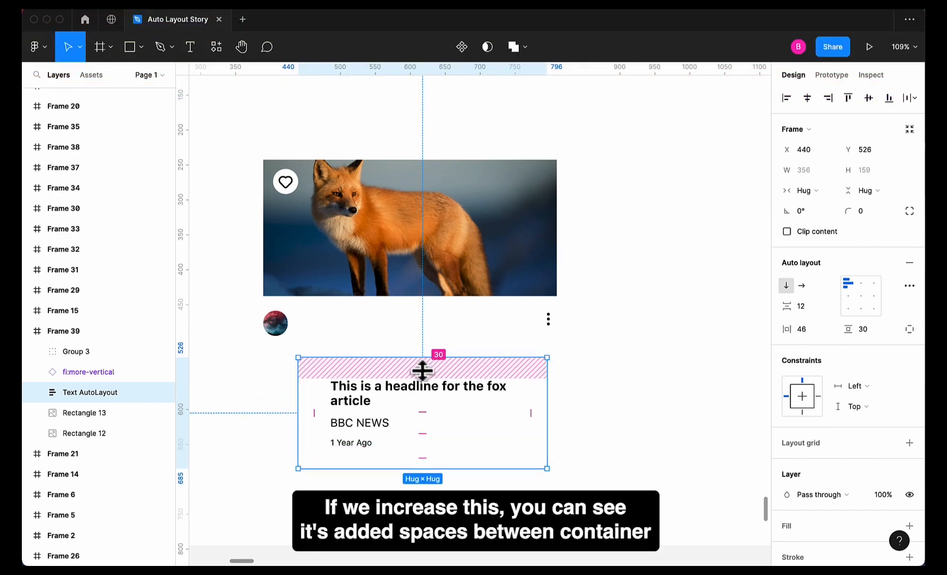
pyautogui.moveTo(423, 371)
pyautogui.mouseDown()
pyautogui.moveTo(423, 388)
pyautogui.moveTo(425, 370)
pyautogui.mouseUp()
pyautogui.moveTo(311, 408)
pyautogui.mouseDown()
pyautogui.moveTo(337, 409)
pyautogui.moveTo(324, 408)
pyautogui.mouseUp()
pyautogui.click(815, 331)
pyautogui.write('0')
pyautogui.press('Return')
pyautogui.click(863, 324)
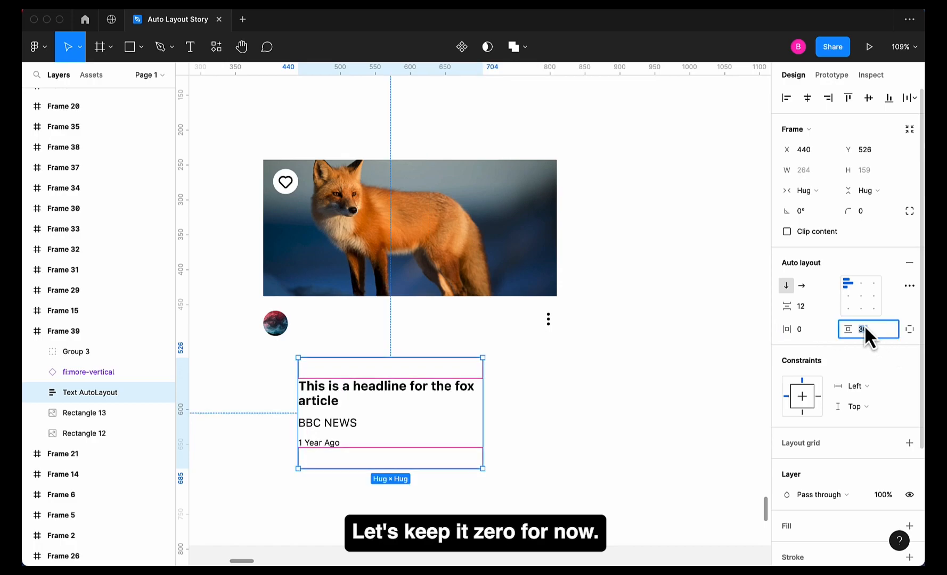
pyautogui.write('0')
pyautogui.press('Return')
# - Move the Text AutoLayout frame up to Y 465 beside the round image and add auto layout to both together
pyautogui.moveTo(387, 380); pyautogui.dragTo(385, 337)
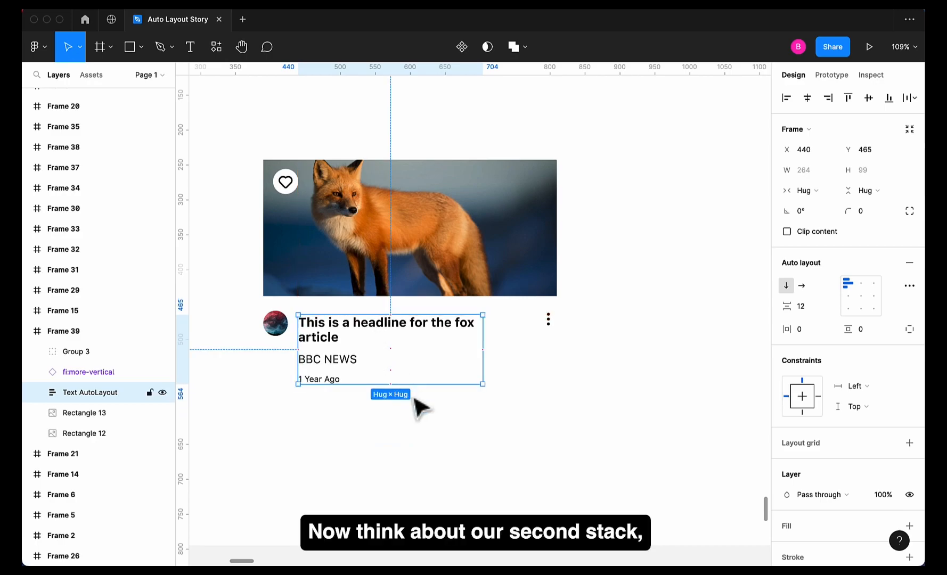
pyautogui.click(451, 433)
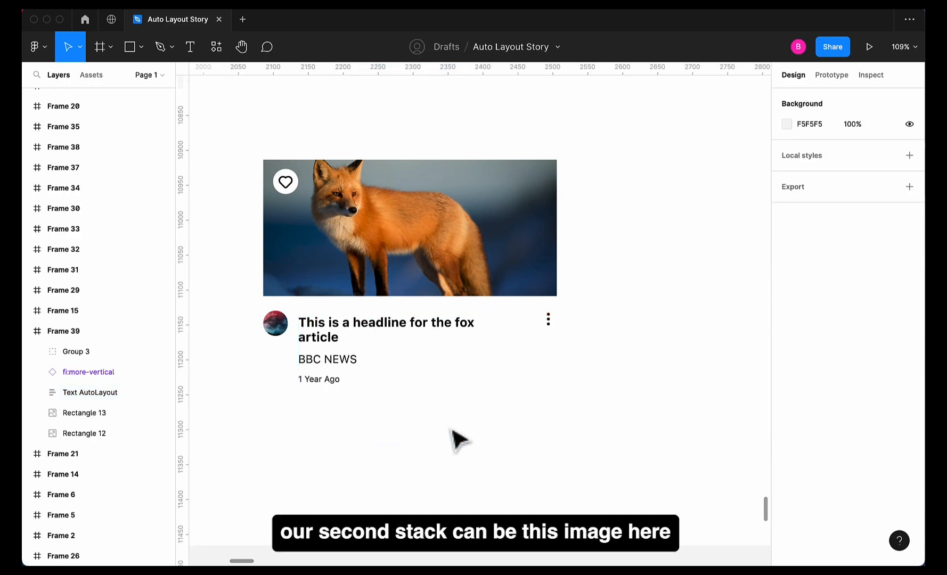
pyautogui.click(371, 358)
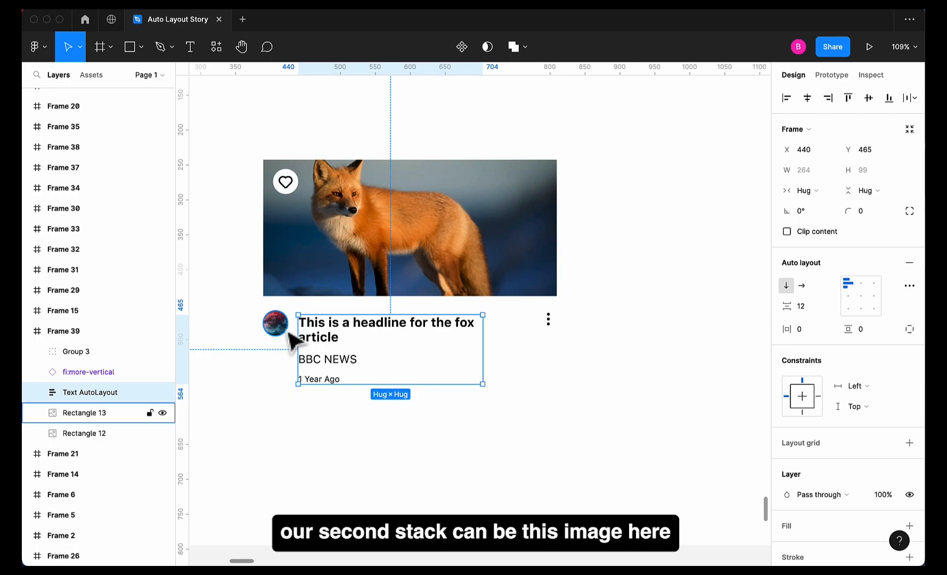
pyautogui.click(275, 323)
pyautogui.click(330, 340)
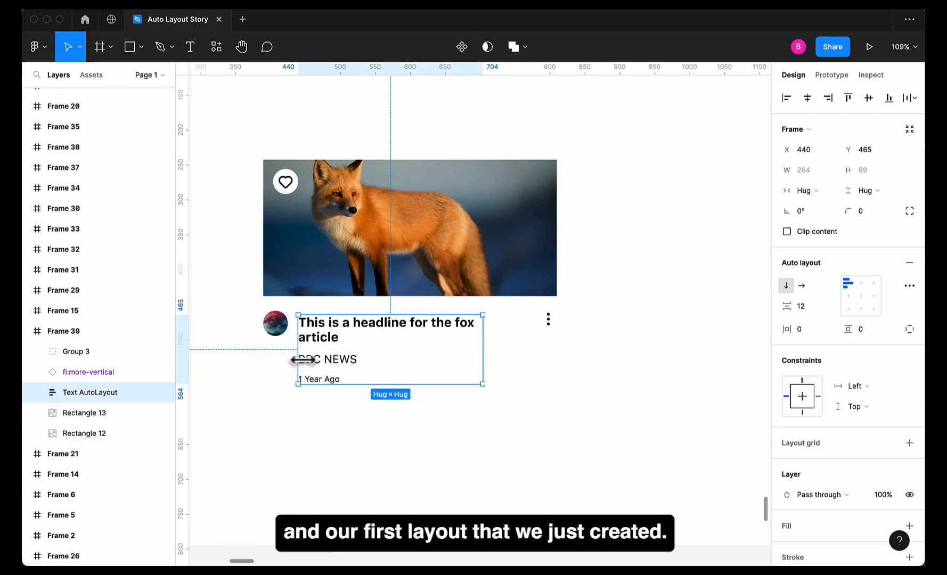
pyautogui.keyDown('shift'); pyautogui.click(276, 326); pyautogui.keyUp('shift')
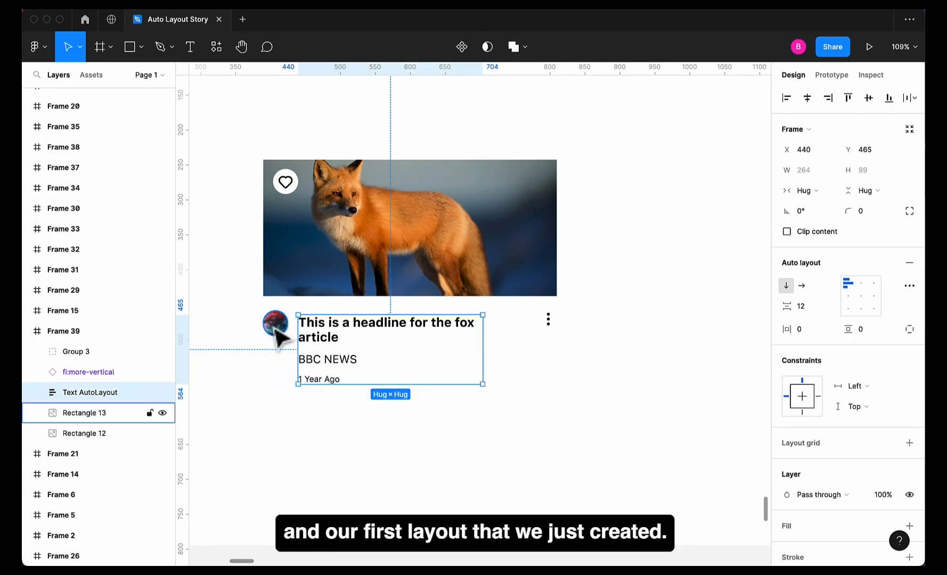
pyautogui.rightClick(318, 326)
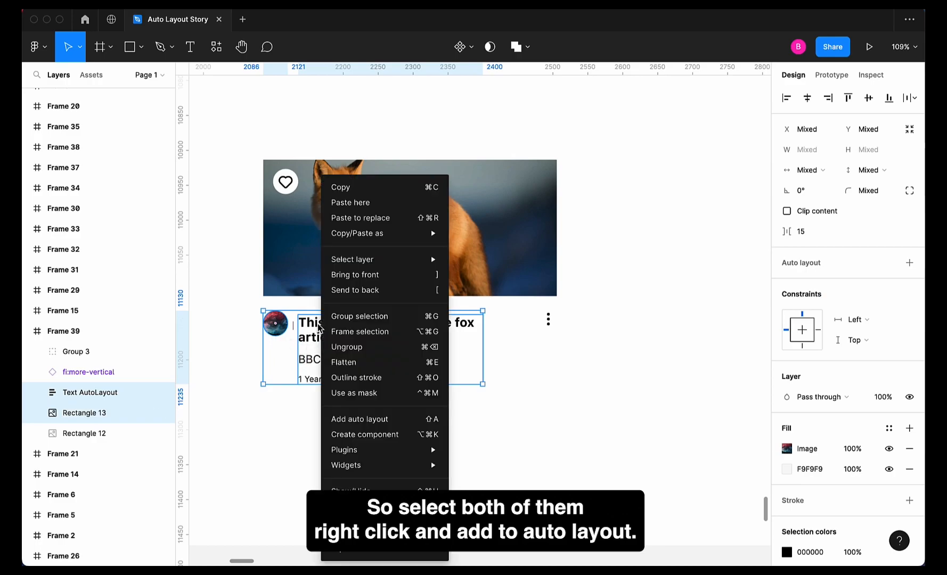
pyautogui.click(390, 420)
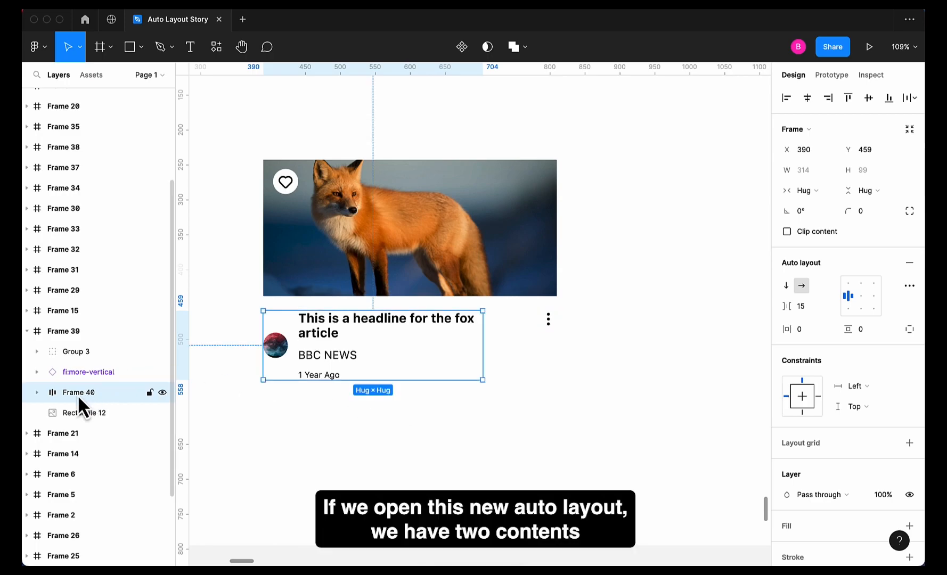
# - Check the image and text layers inside the new auto layout frame and align its contents to the top left
pyautogui.click(38, 394)
pyautogui.click(98, 417)
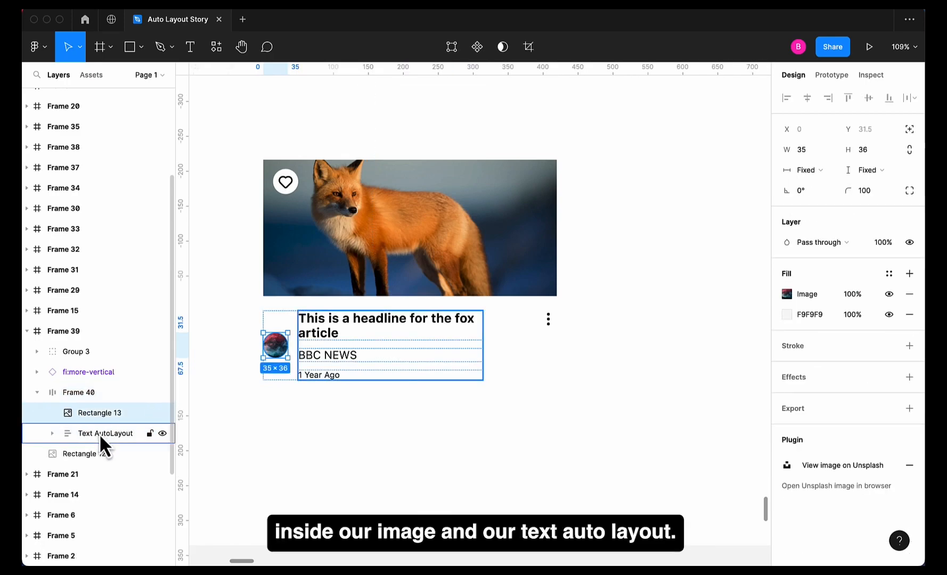
pyautogui.click(99, 434)
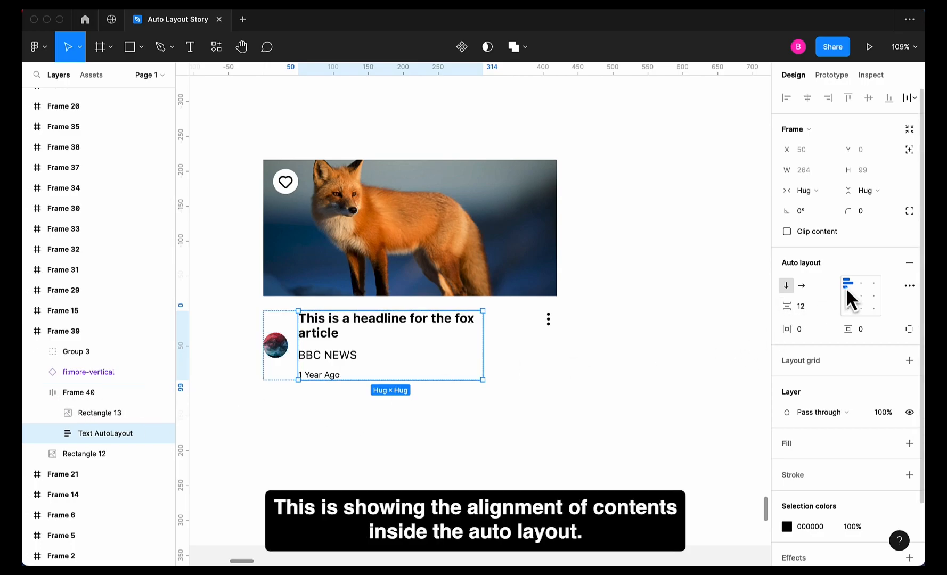
pyautogui.click(89, 395)
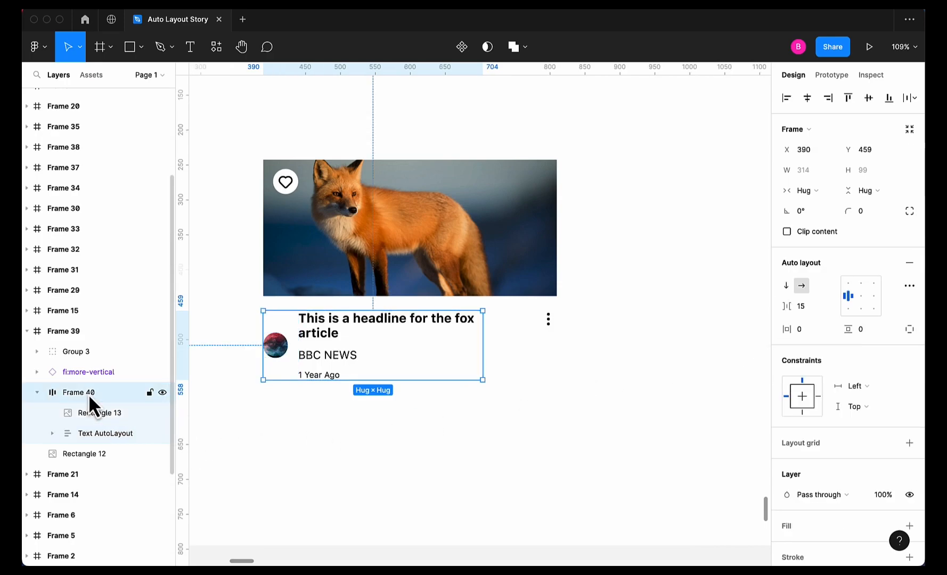
pyautogui.click(849, 284)
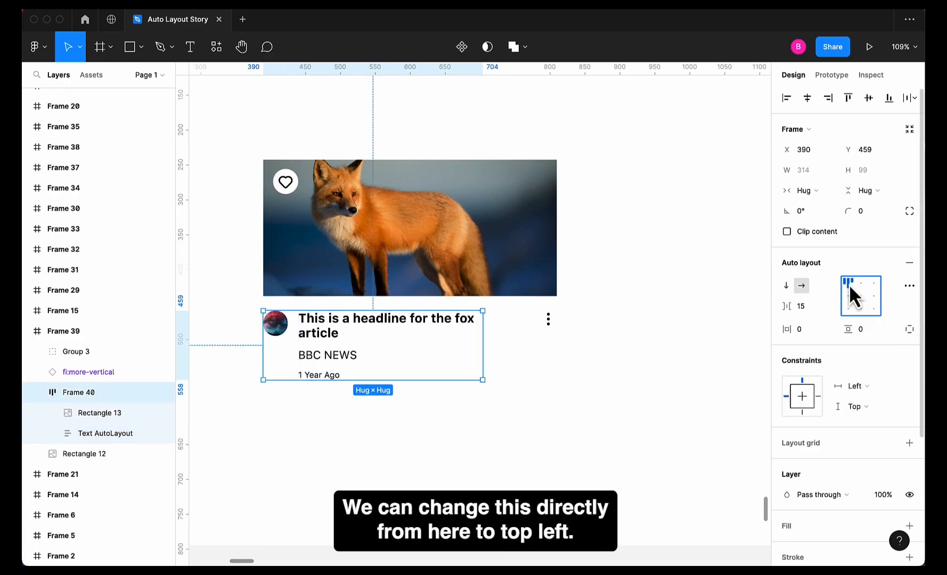
# - Set the horizontal spacing between the round image and the text stack to 12, undoing a wider trial gap
pyautogui.click(811, 307)
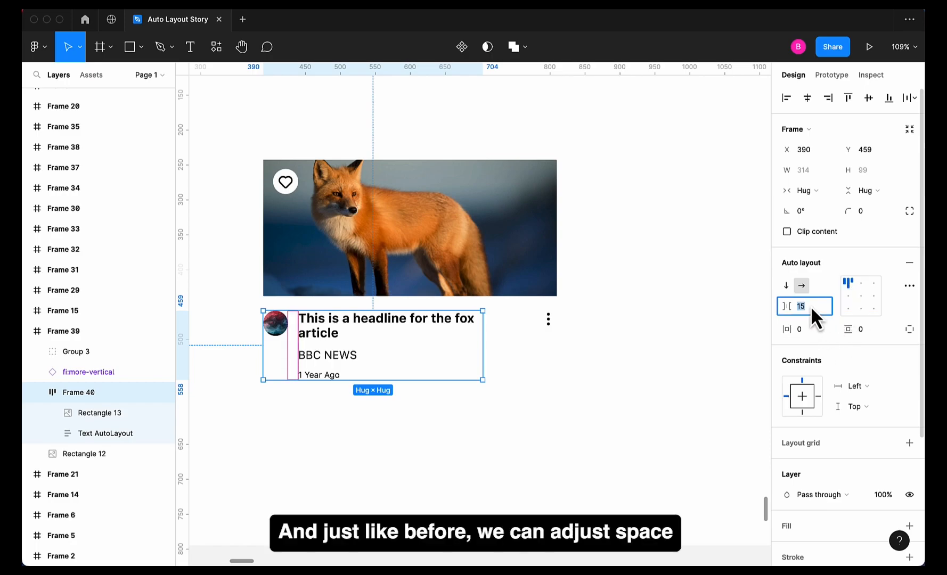
pyautogui.write('12')
pyautogui.press('Return')
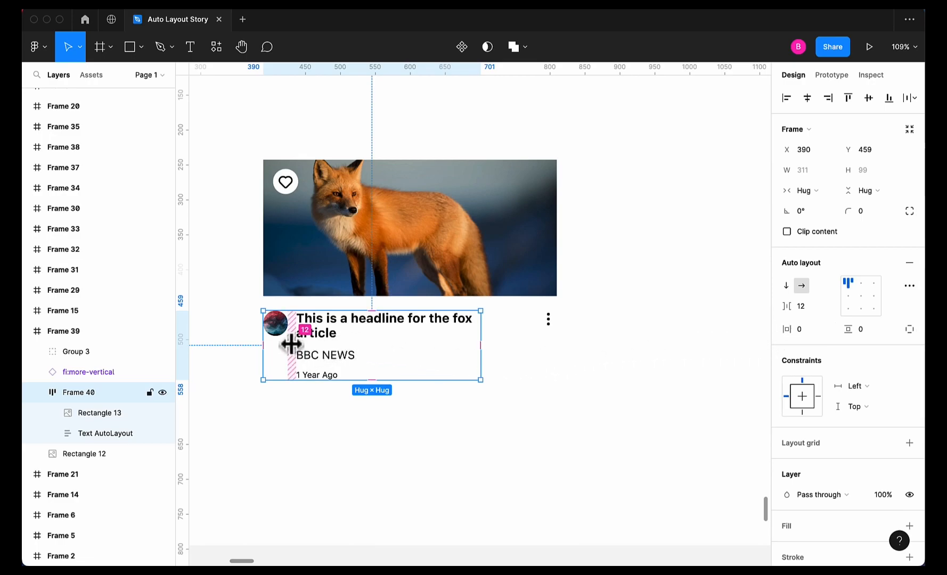
pyautogui.moveTo(292, 340)
pyautogui.mouseDown()
pyautogui.moveTo(313, 343)
pyautogui.moveTo(303, 344)
pyautogui.mouseUp()
pyautogui.press('super+z')
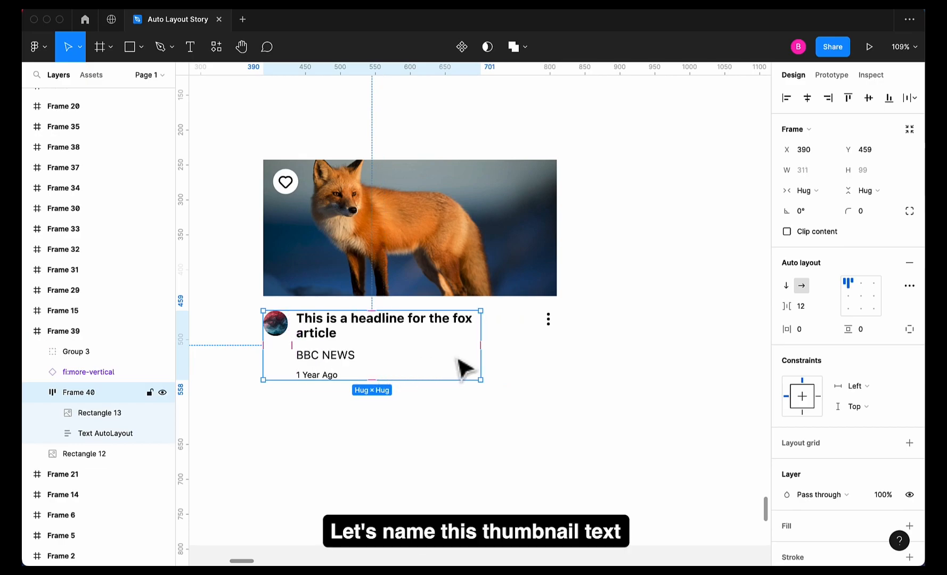
# - Rename the auto layout frame holding the round image and texts as Thumbnail_Text
pyautogui.doubleClick(79, 397)
pyautogui.write('Thumnail_Text')
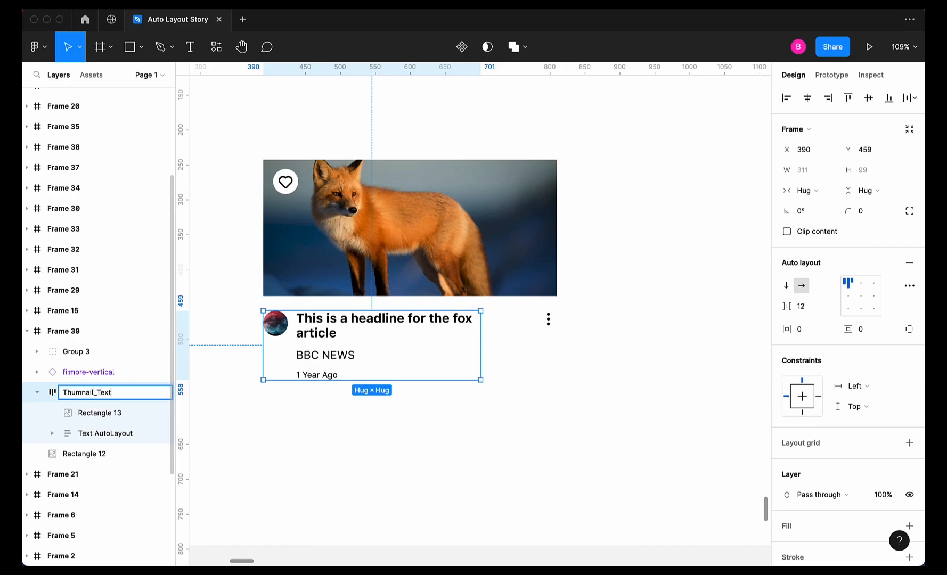
pyautogui.press('Return')
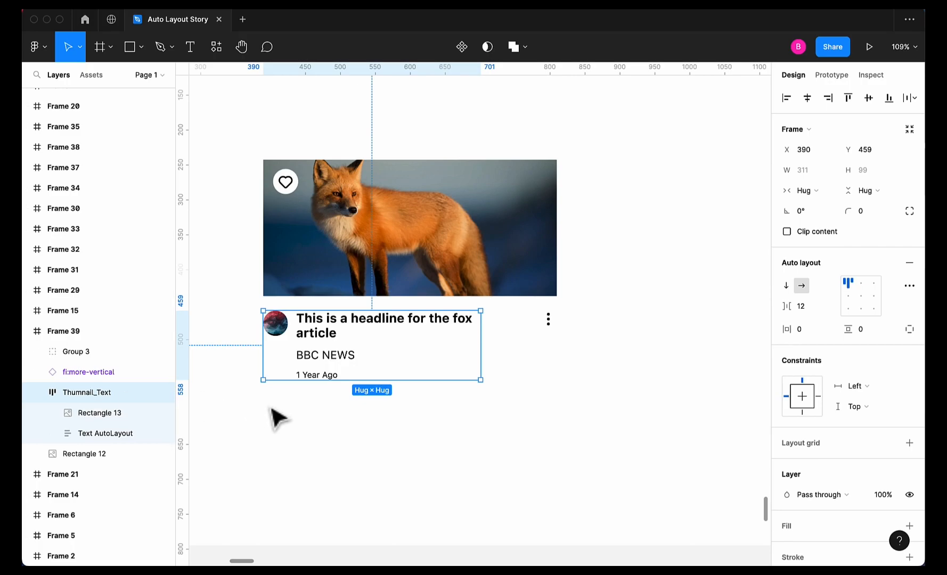
pyautogui.doubleClick(80, 397)
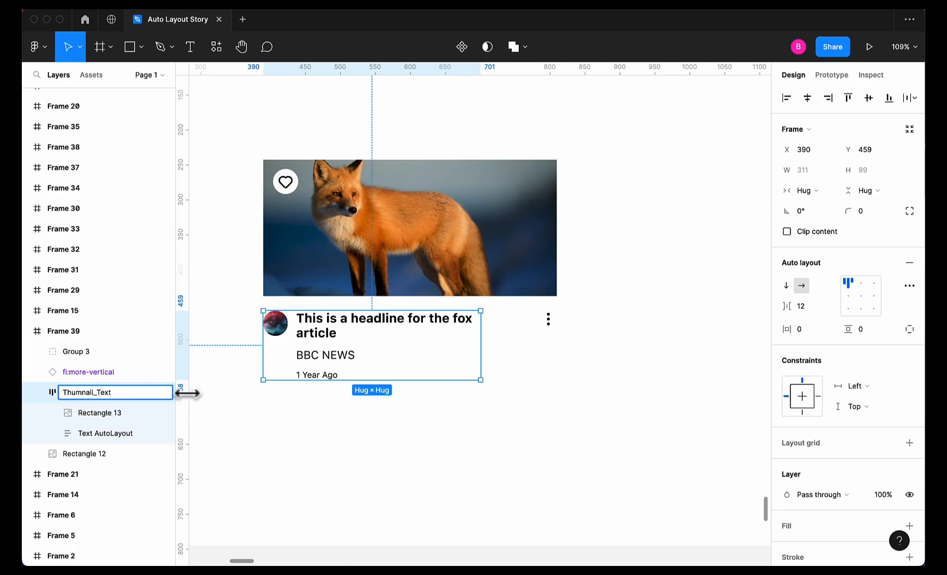
pyautogui.click(340, 433)
# - Add auto layout to the Thumbnail_Text frame and the vertical three-dot icon together
pyautogui.click(408, 341)
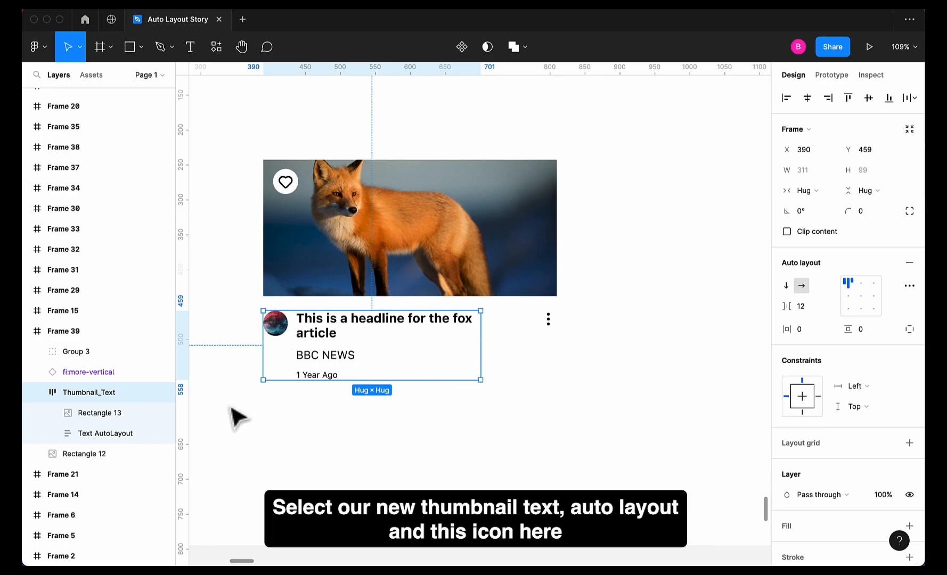
pyautogui.keyDown('shift'); pyautogui.click(548, 319); pyautogui.keyUp('shift')
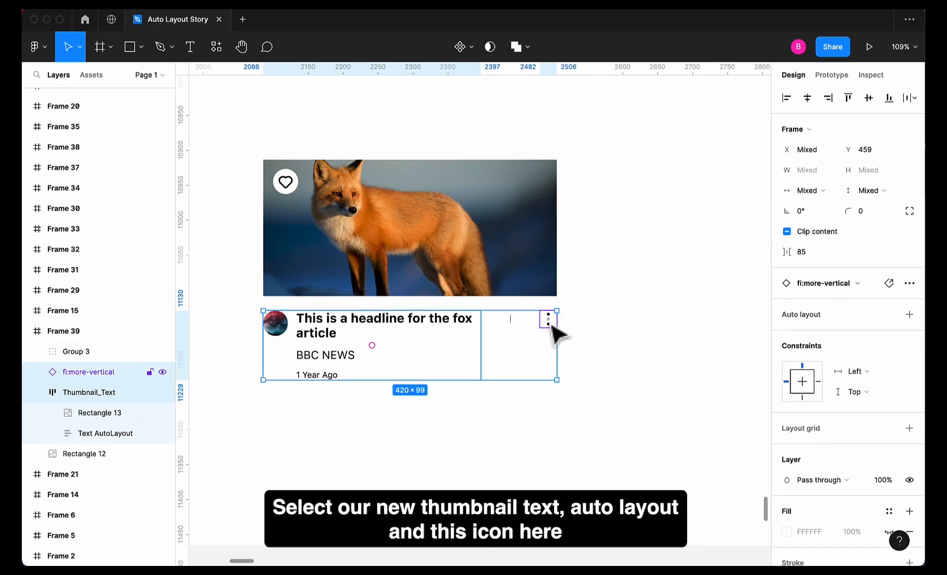
pyautogui.rightClick(409, 319)
pyautogui.click(452, 404)
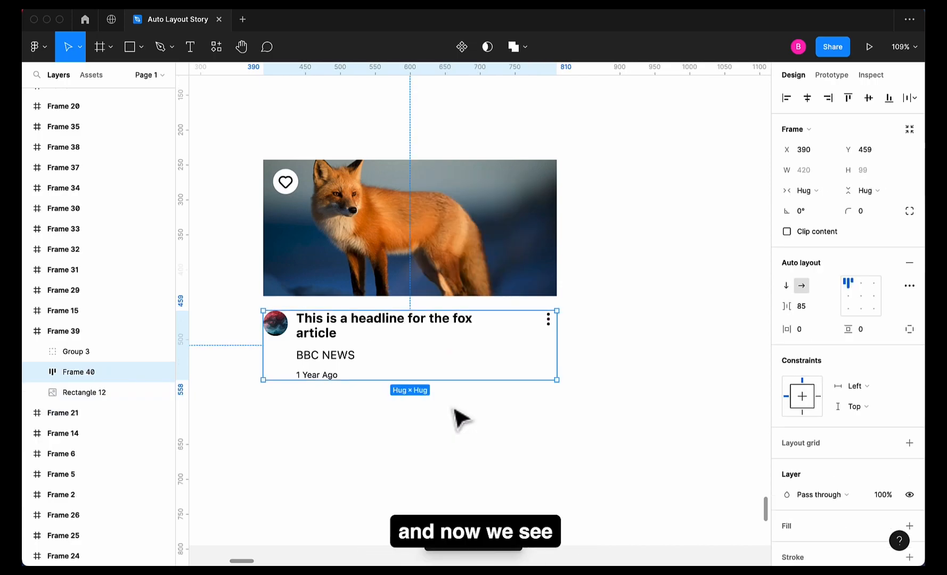
# - Check the layers inside the new outer auto layout frame and rename that frame Thumbnail_Text_Icon
pyautogui.click(37, 372)
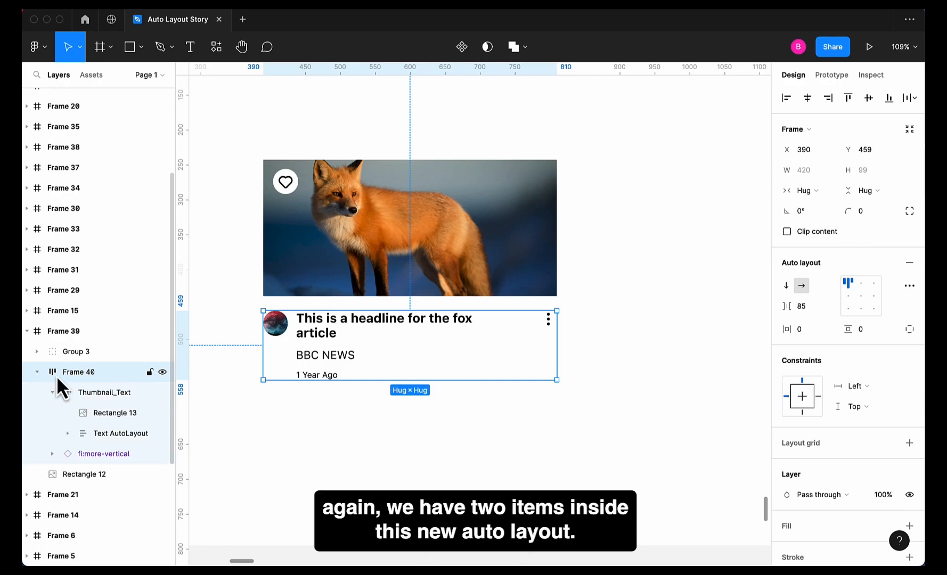
pyautogui.click(97, 393)
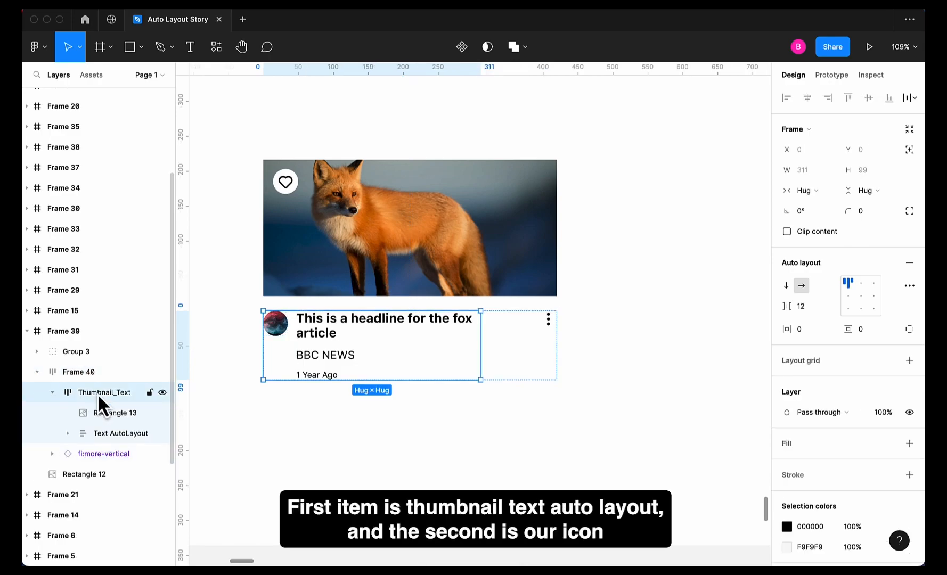
pyautogui.click(106, 434)
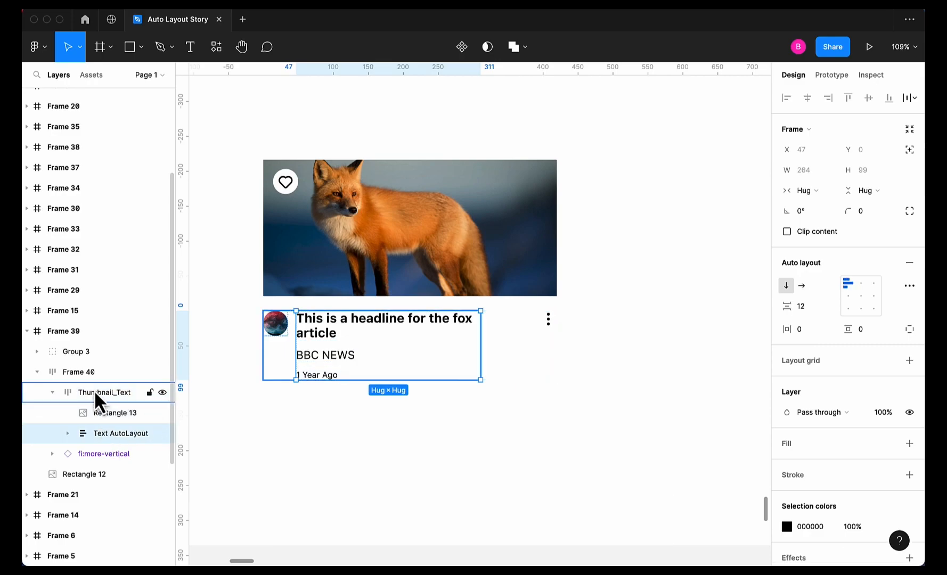
pyautogui.click(86, 372)
pyautogui.doubleClick(85, 371)
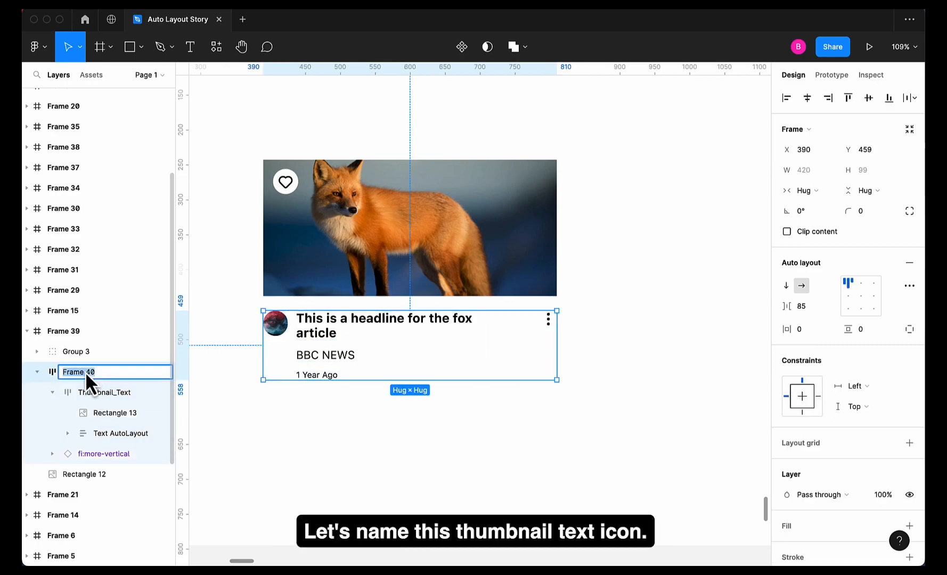
pyautogui.write('Thumbnail')
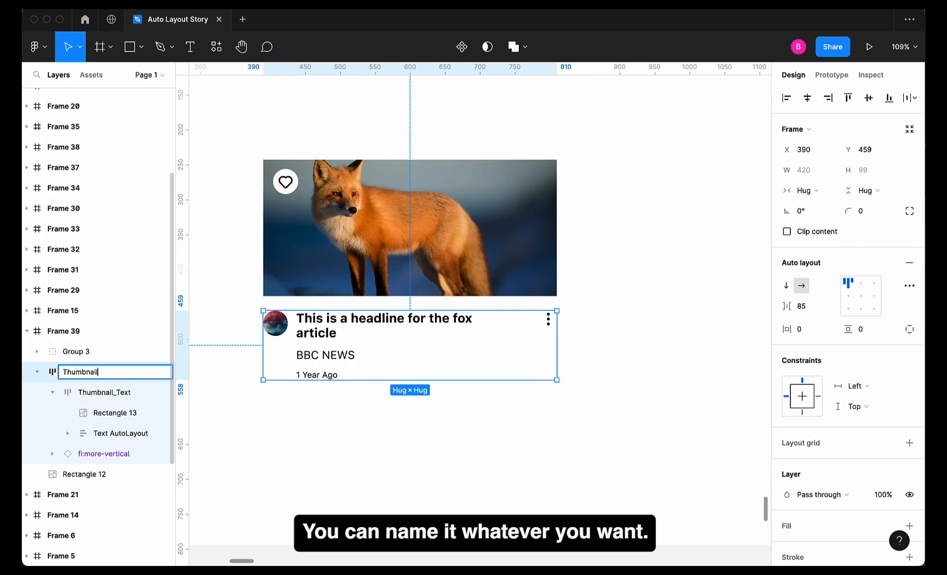
pyautogui.write('_Te')
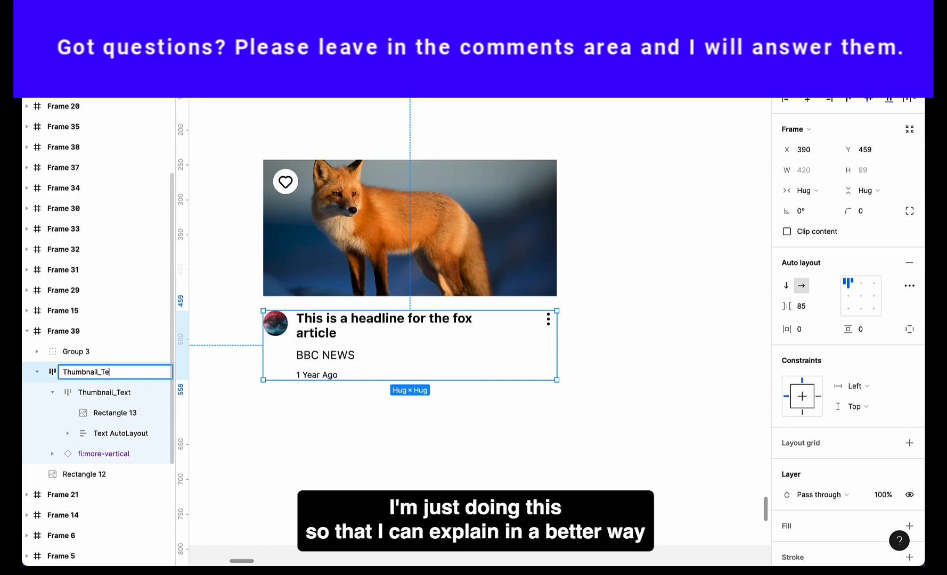
pyautogui.write('xt_1co')
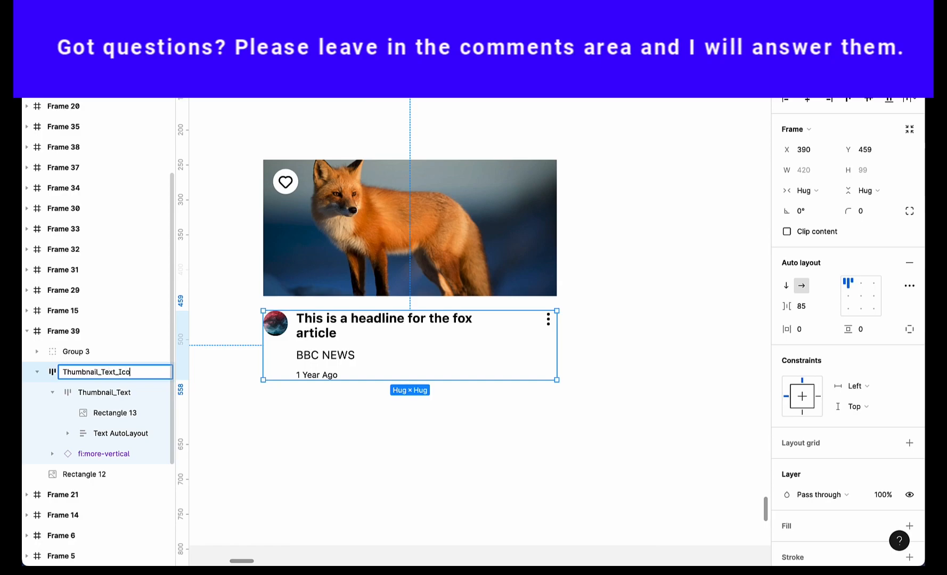
pyautogui.write('n')
pyautogui.press('Return')
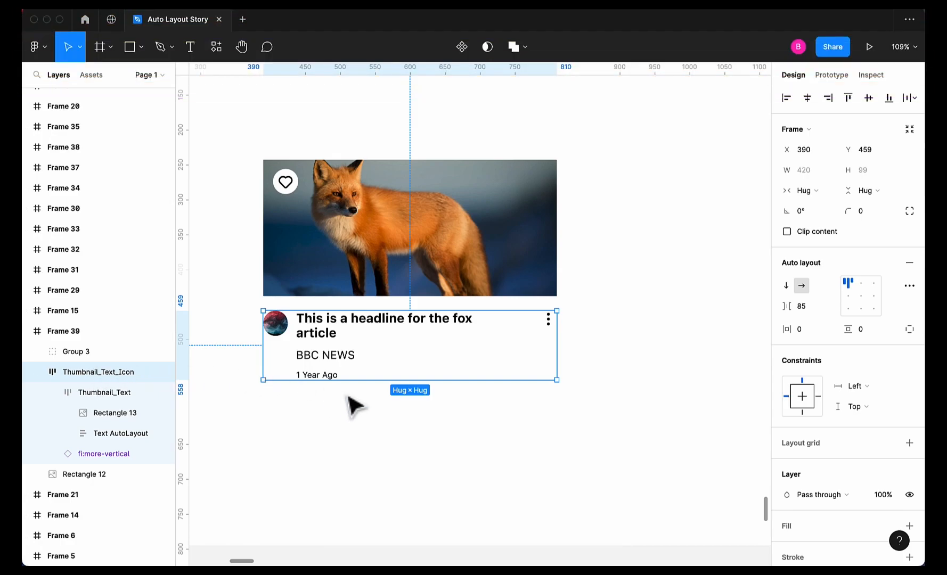
# - Try a vertical direction for the Thumbnail_Text_Icon frame, restore horizontal, and set its item spacing to 81
pyautogui.click(787, 289)
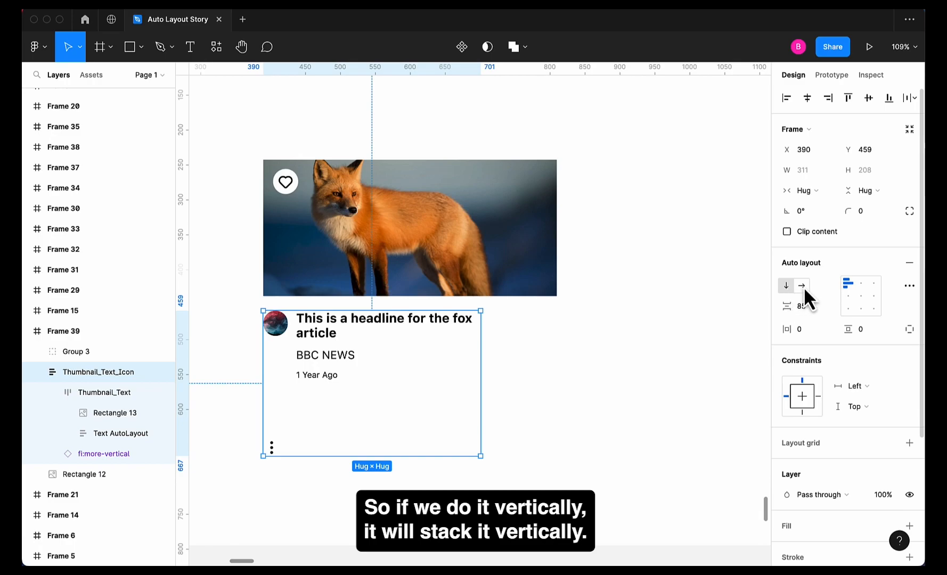
pyautogui.click(802, 286)
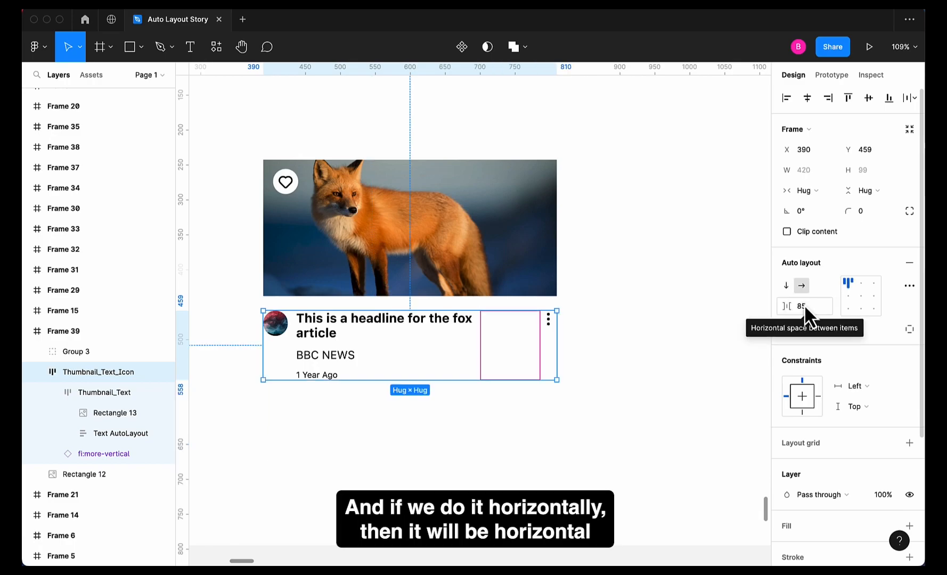
pyautogui.click(805, 308)
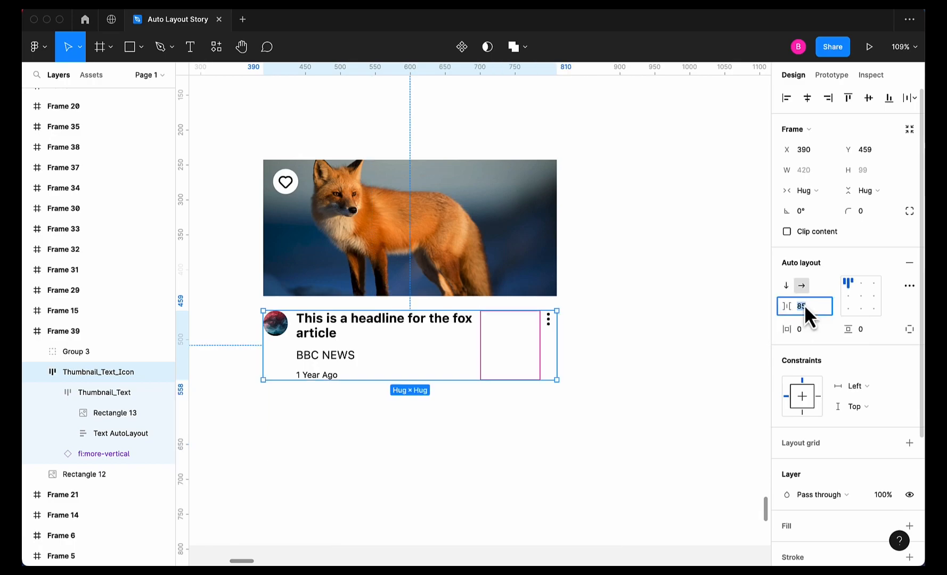
pyautogui.moveTo(507, 340)
pyautogui.mouseDown()
pyautogui.moveTo(491, 342)
pyautogui.moveTo(503, 345)
pyautogui.mouseUp()
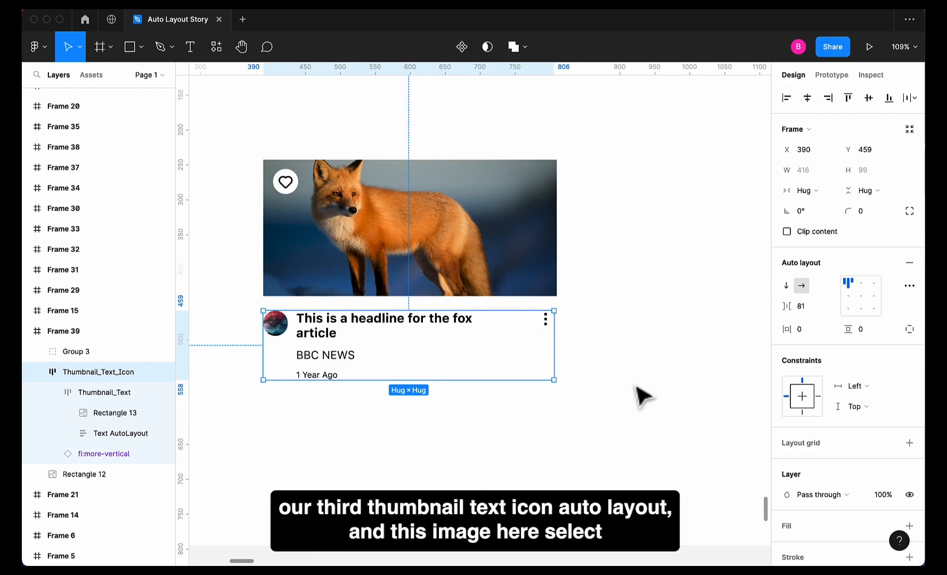
# - Add auto layout to the fox image Rectangle 12 and the Thumbnail_Text_Icon frame together
pyautogui.click(494, 269)
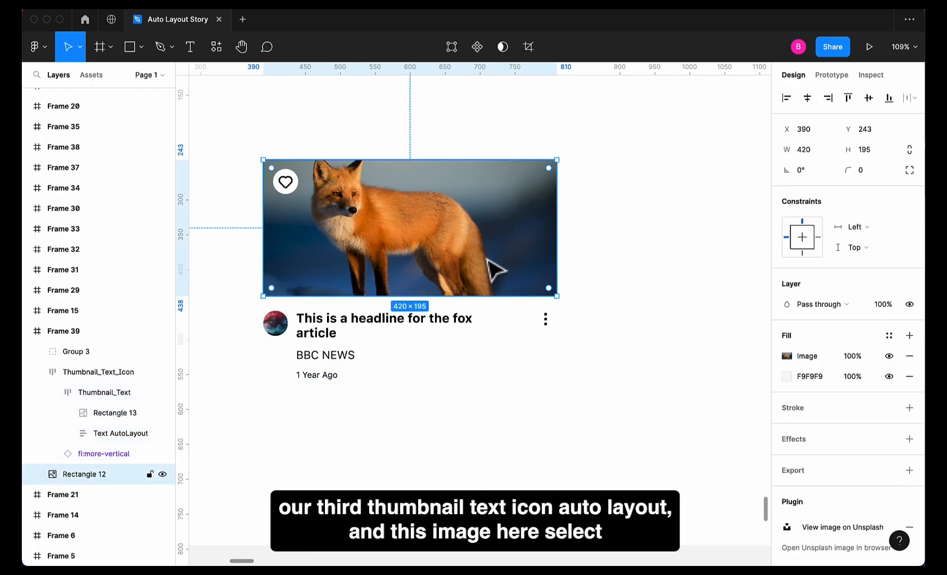
pyautogui.click(37, 372)
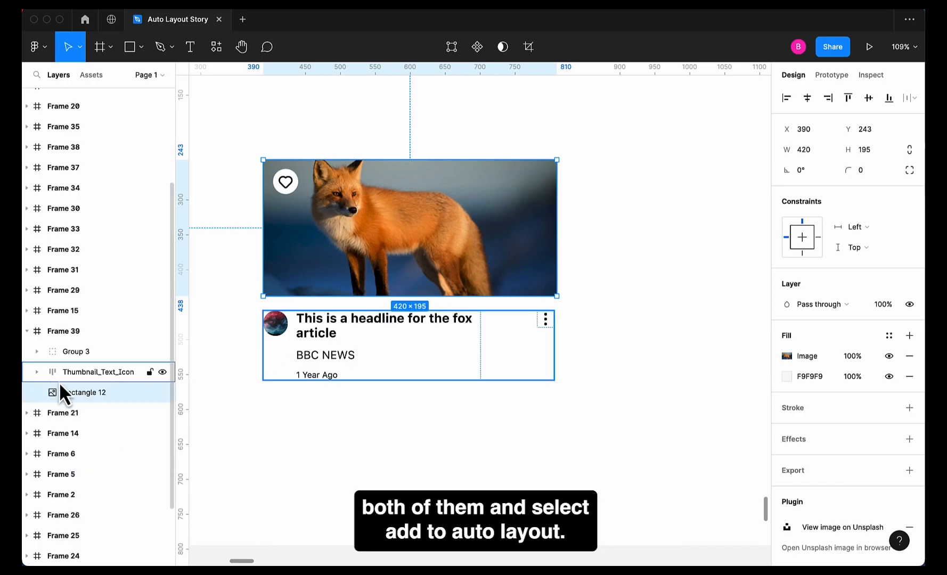
pyautogui.click(90, 370)
pyautogui.keyDown('shift'); pyautogui.click(87, 393); pyautogui.keyUp('shift')
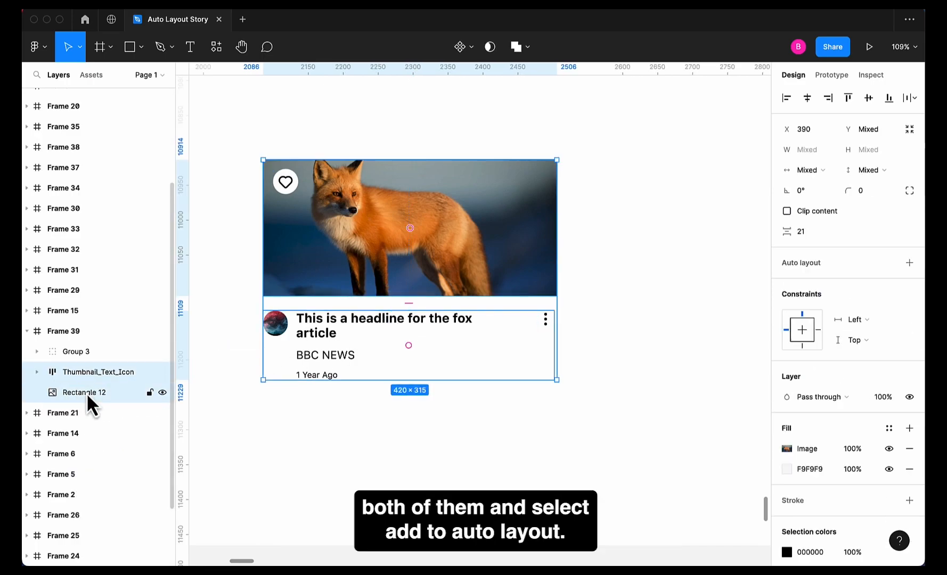
pyautogui.rightClick(91, 394)
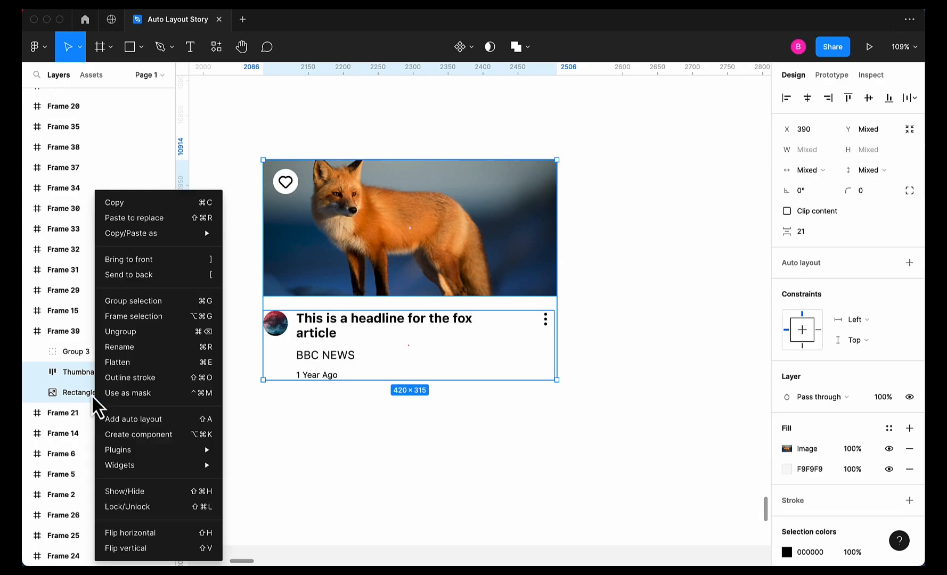
pyautogui.click(130, 423)
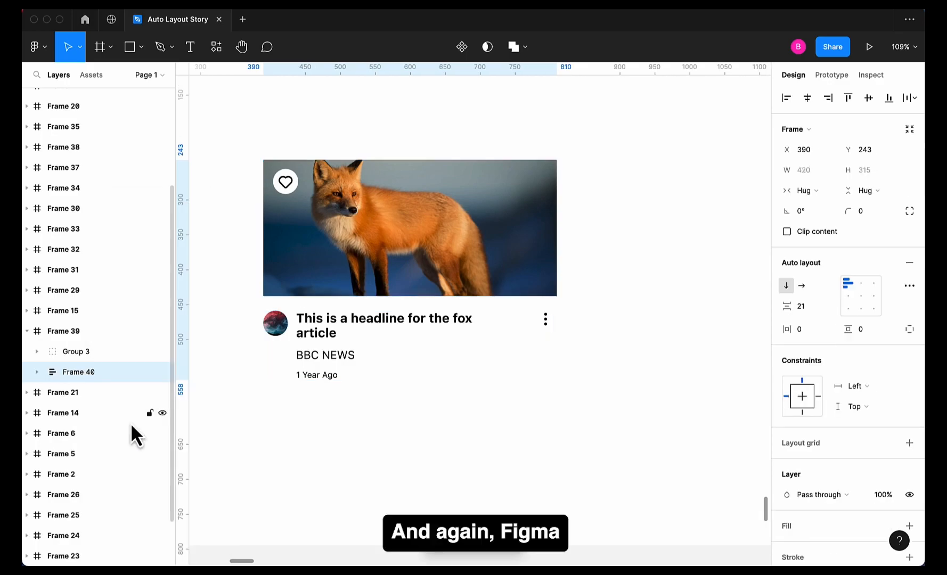
# - Try a horizontal direction for the new outer frame, restore vertical, and set its item spacing to 12
pyautogui.click(801, 286)
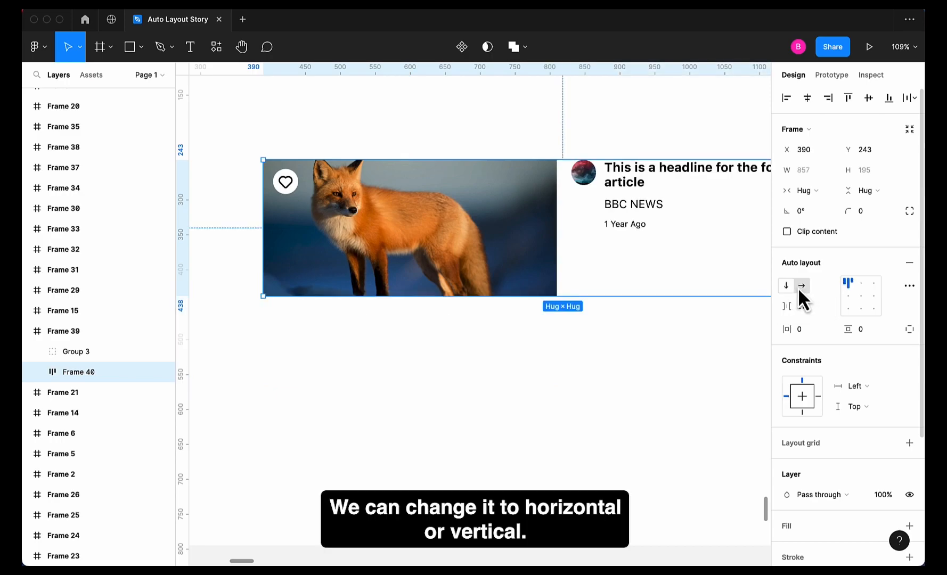
pyautogui.click(788, 287)
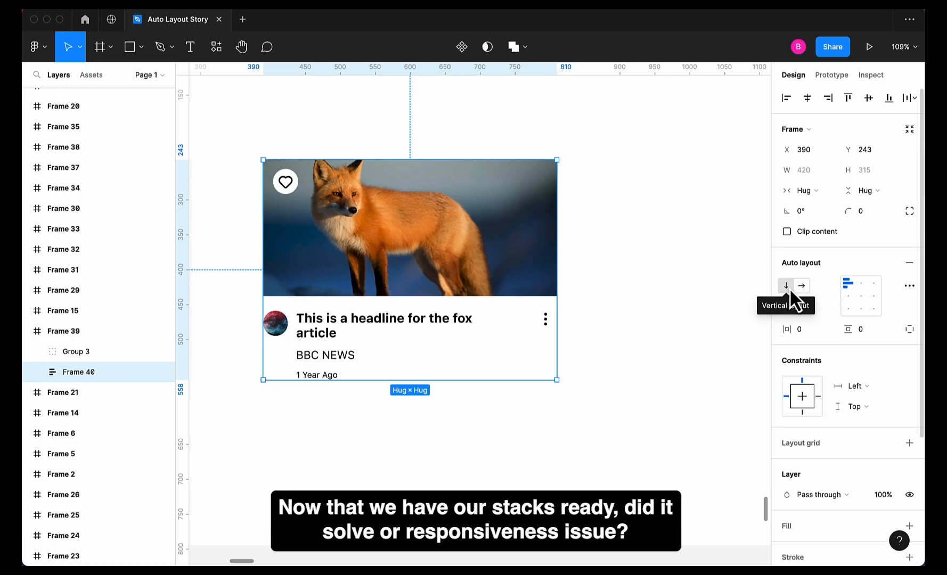
pyautogui.click(803, 305)
pyautogui.write('12')
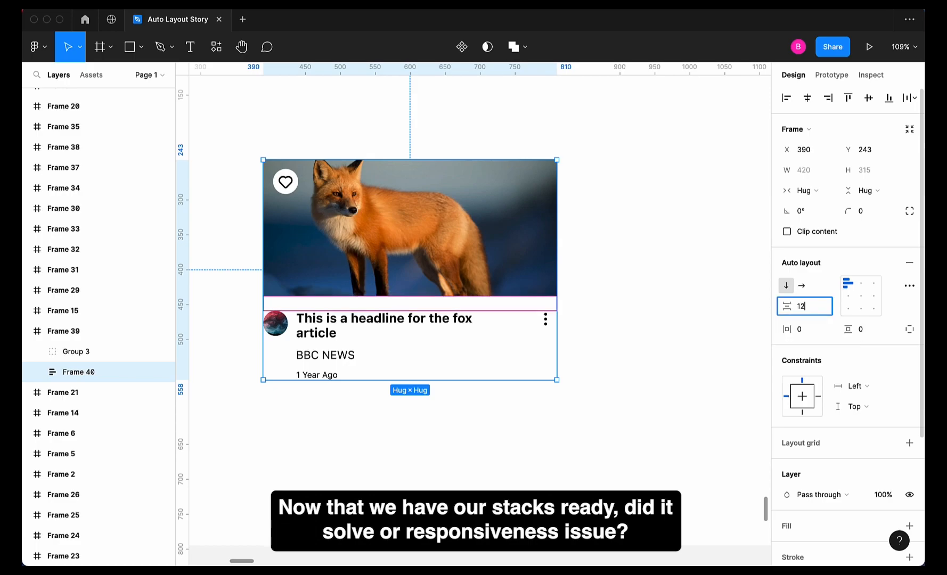
pyautogui.press('Return')
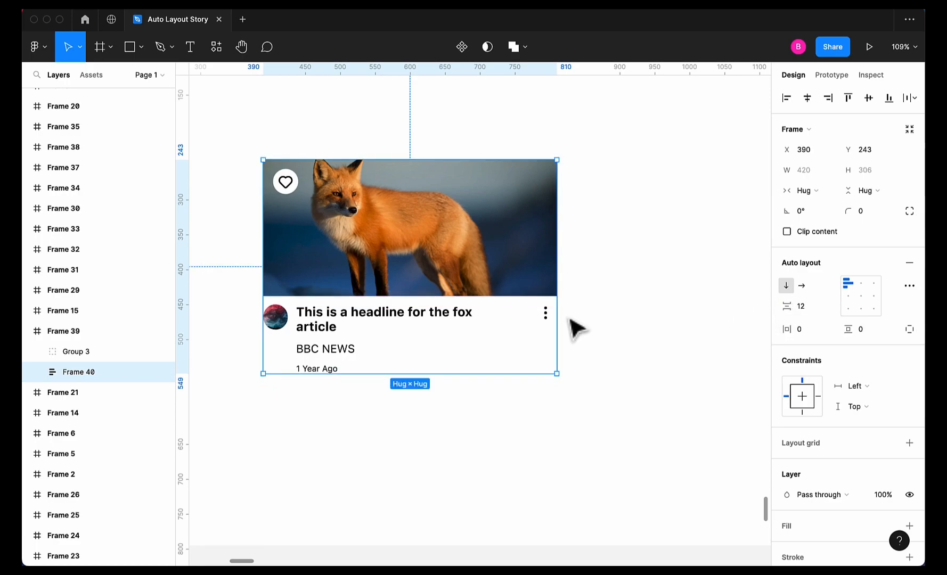
# - Rename the outer auto layout frame as Thumbnail_Text_Icon_Image
pyautogui.doubleClick(76, 372)
pyautogui.write('Thumbnail')
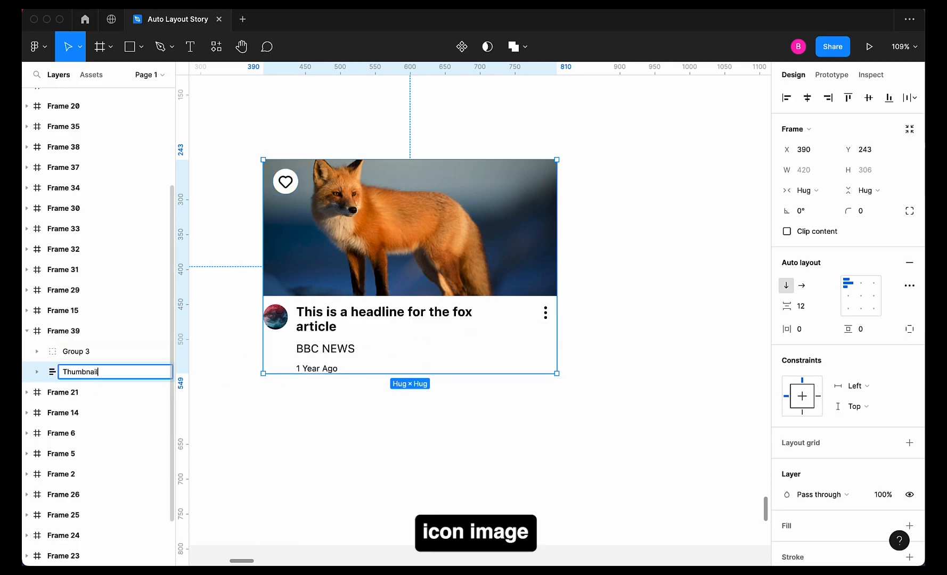
pyautogui.write('_Text_I')
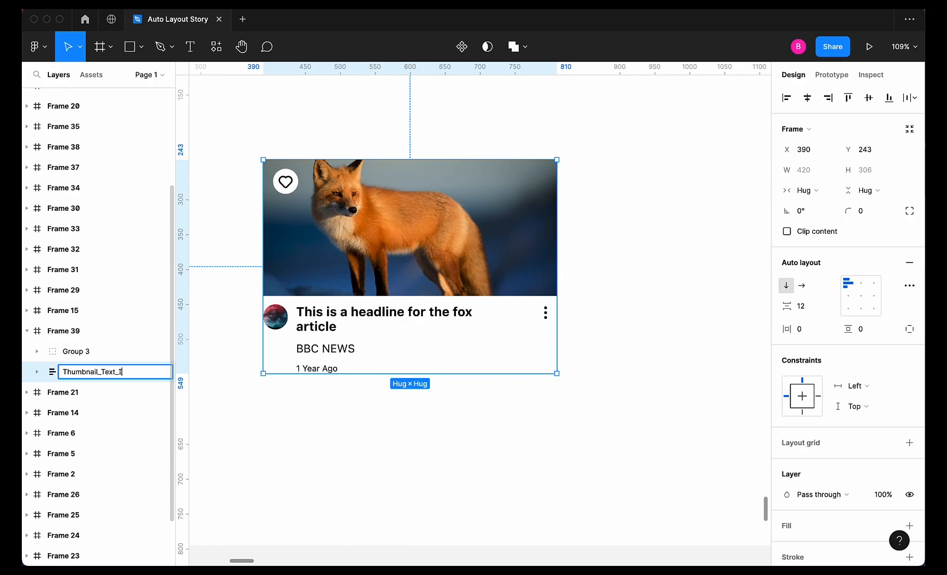
pyautogui.write('con_Image')
pyautogui.press('Return')
# - Expand the Thumbnail_Text_Icon_Image frame and its nested frames to examine how the layers are stacked
pyautogui.click(37, 373)
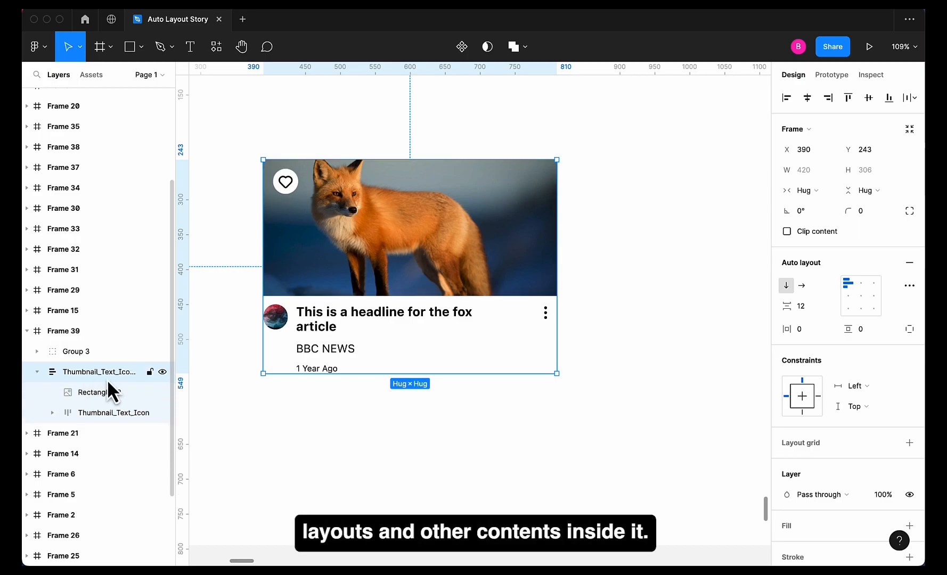
pyautogui.click(57, 412)
pyautogui.click(53, 413)
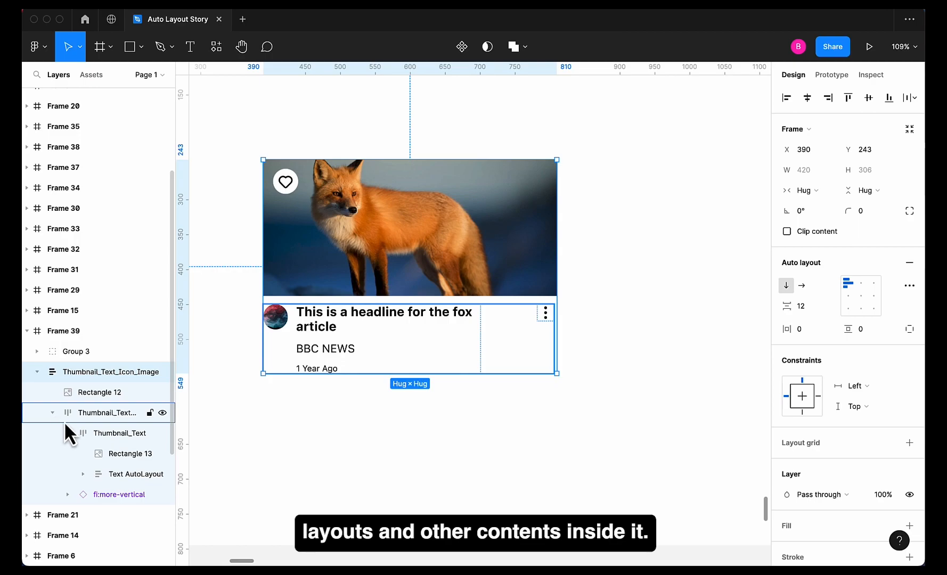
pyautogui.click(93, 431)
pyautogui.click(119, 480)
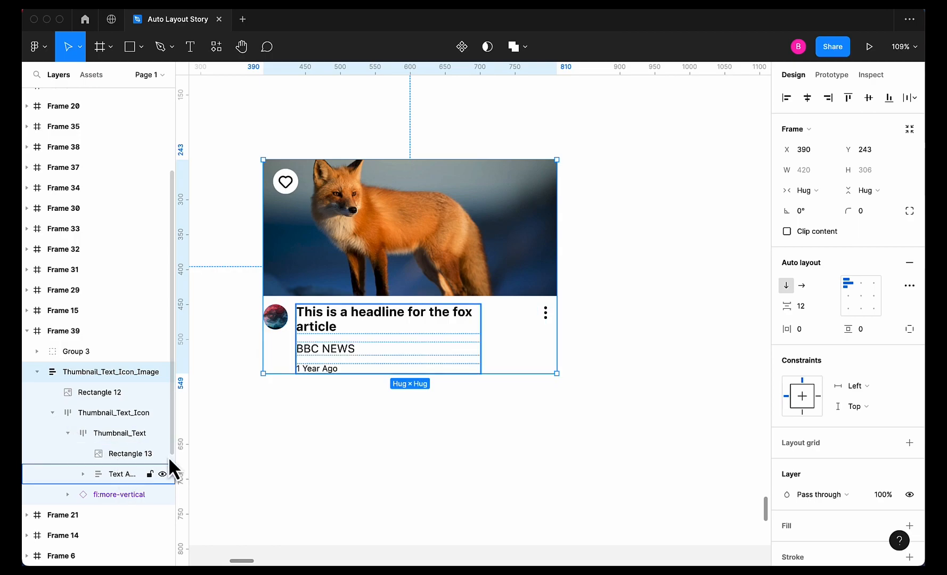
pyautogui.click(317, 453)
pyautogui.click(450, 274)
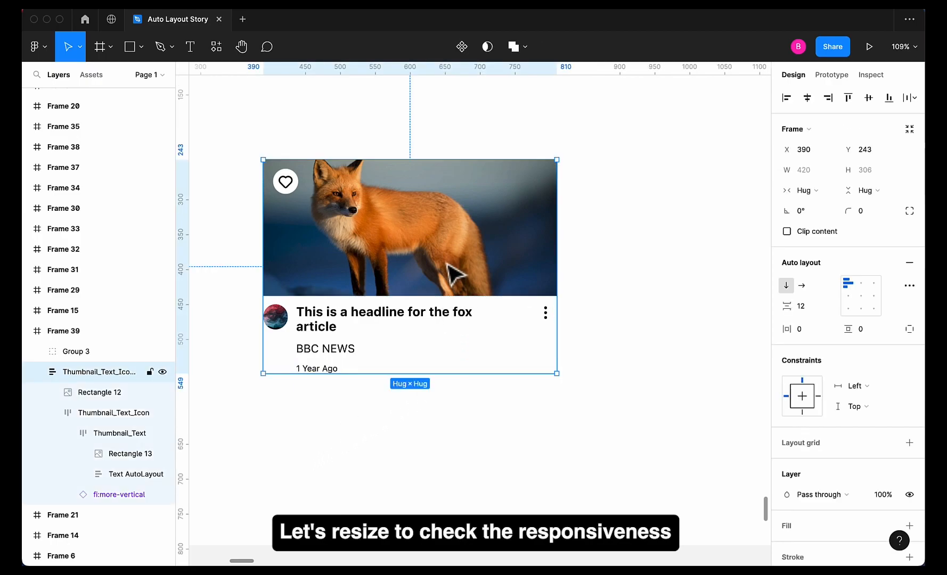
# - Narrow the outer auto layout frame to a width of about 268 and rename it Container
pyautogui.moveTo(556, 234); pyautogui.dragTo(451, 236)
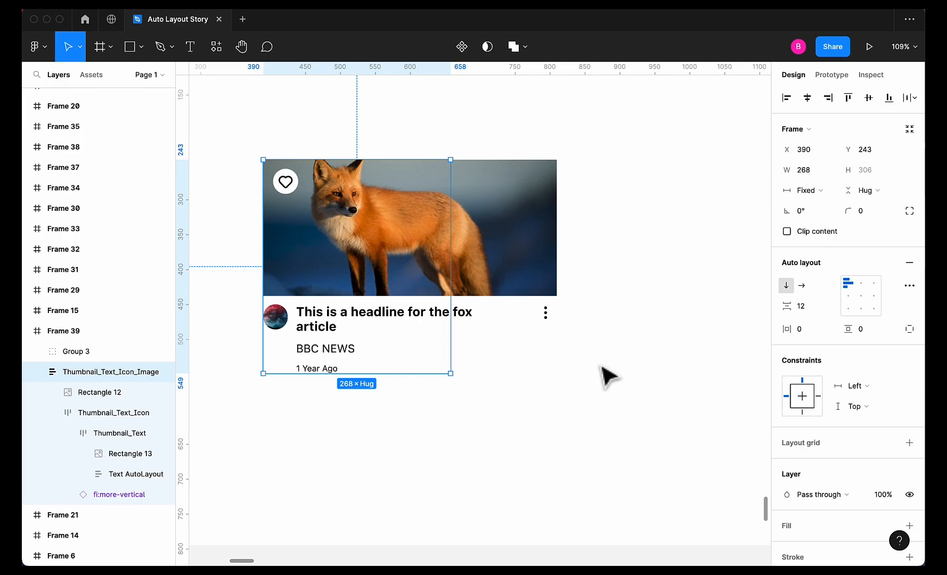
pyautogui.doubleClick(89, 371)
pyautogui.write('C')
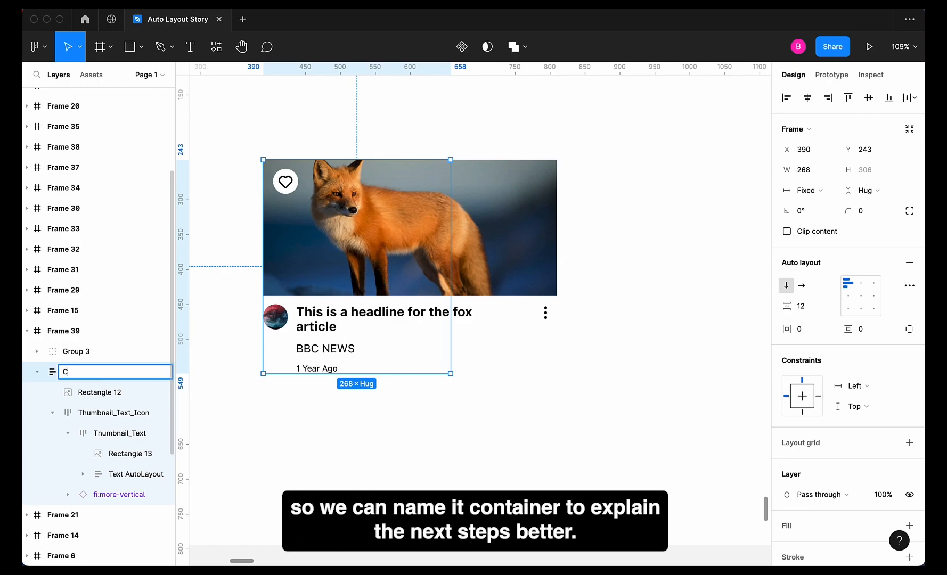
pyautogui.write('ontainer')
pyautogui.press('Return')
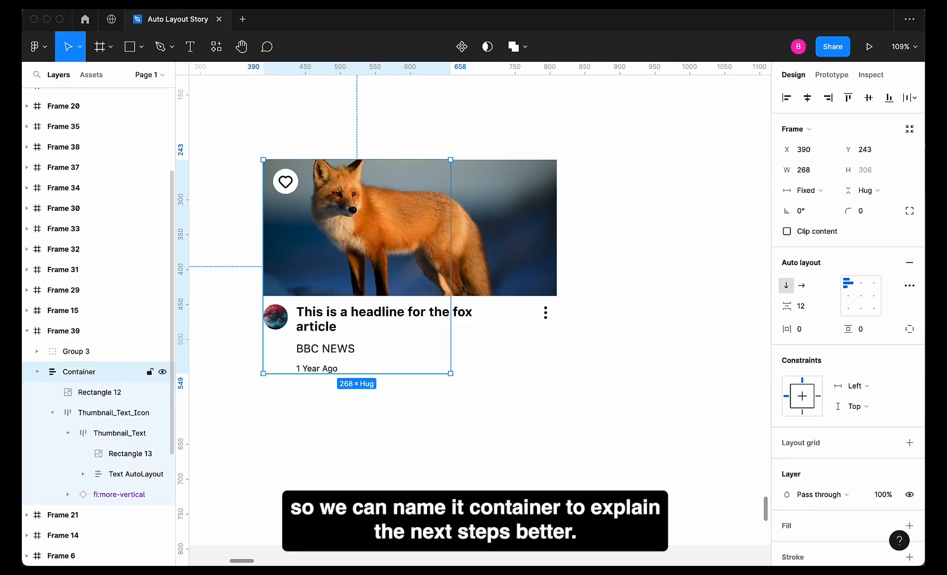
# - Set the horizontal resizing of the fox image Rectangle 12 to Fill container
pyautogui.click(96, 394)
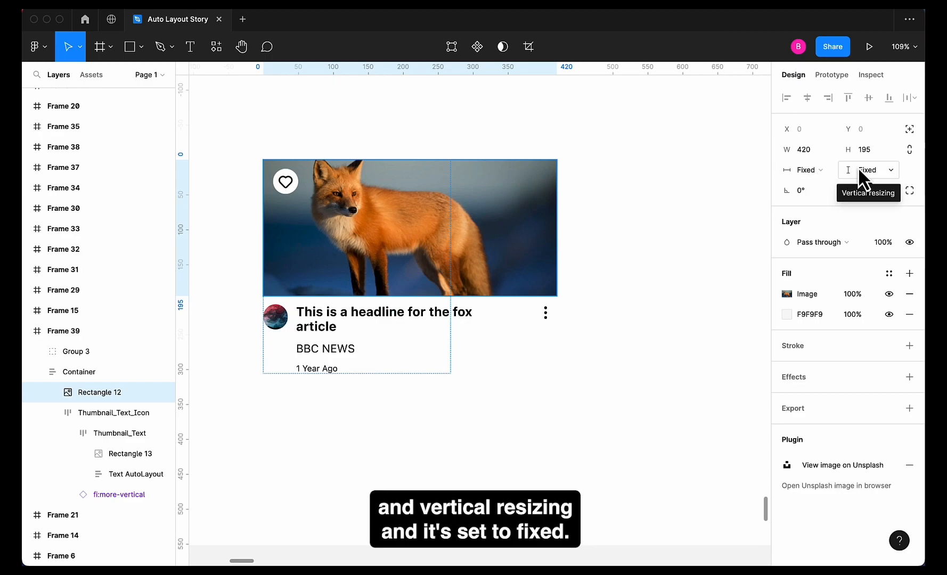
pyautogui.click(816, 168)
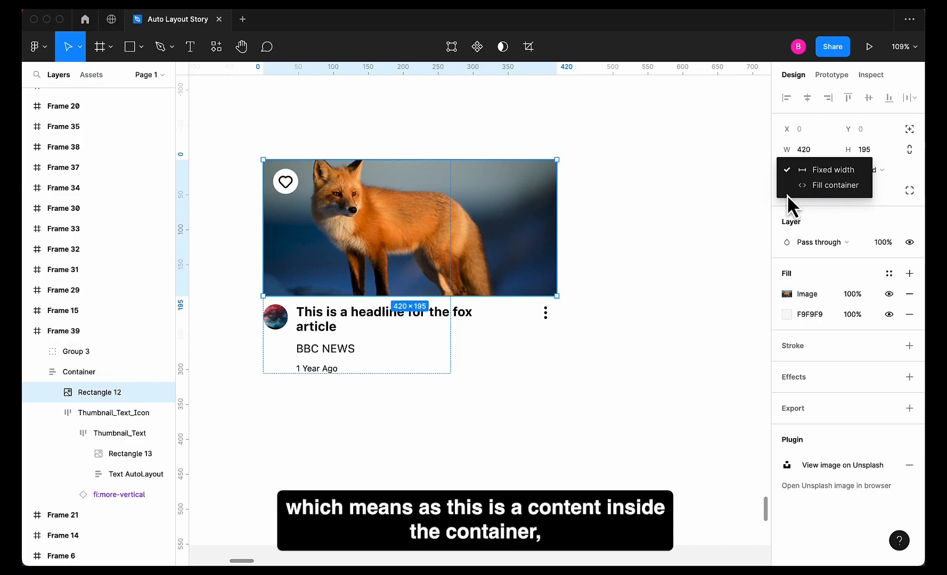
pyautogui.click(829, 186)
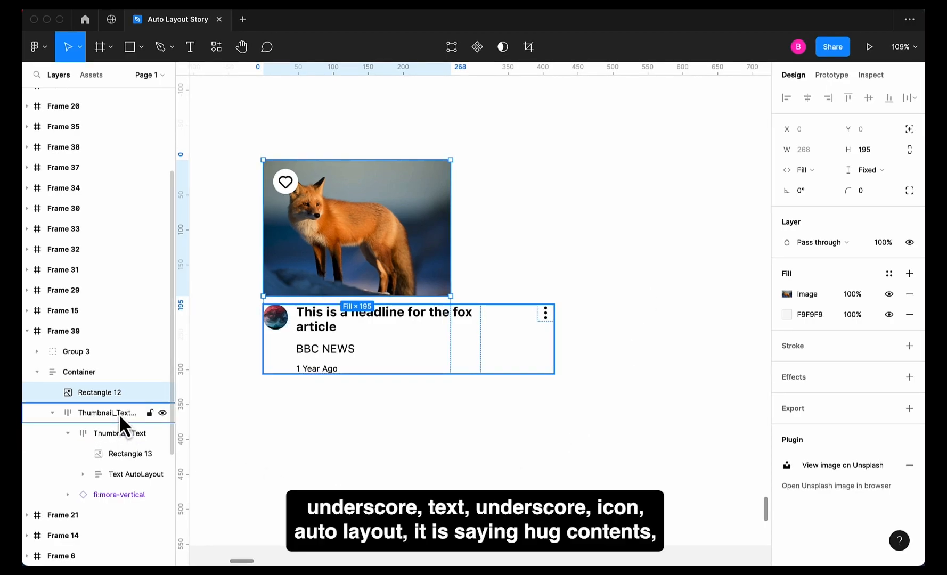
# - Set the horizontal resizing of the Thumbnail_Text_Icon frame to Fill container
pyautogui.click(99, 412)
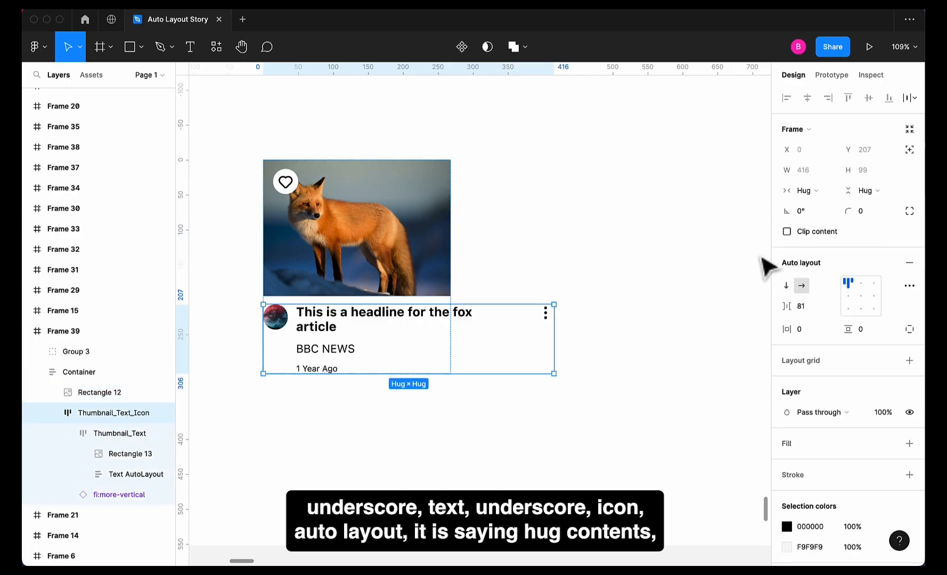
pyautogui.click(820, 190)
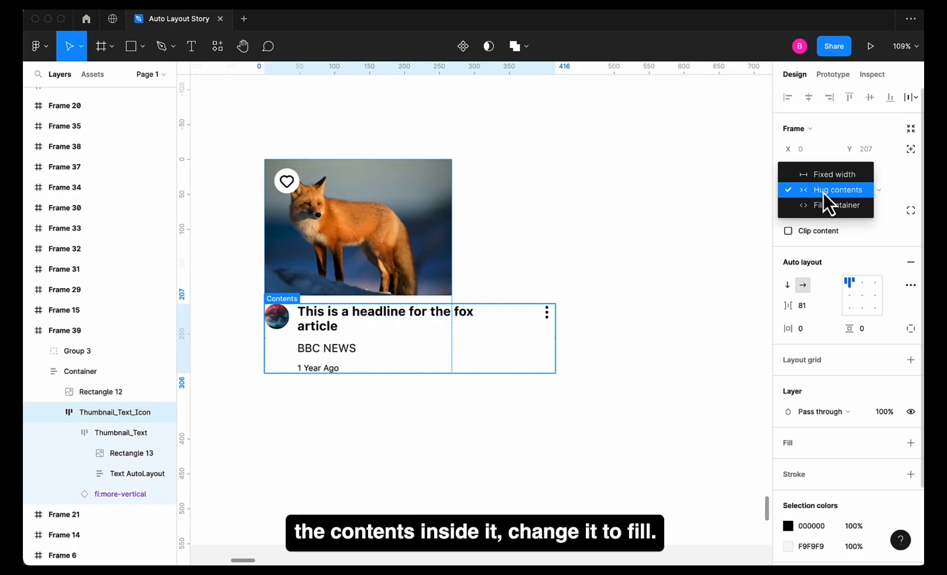
pyautogui.click(820, 205)
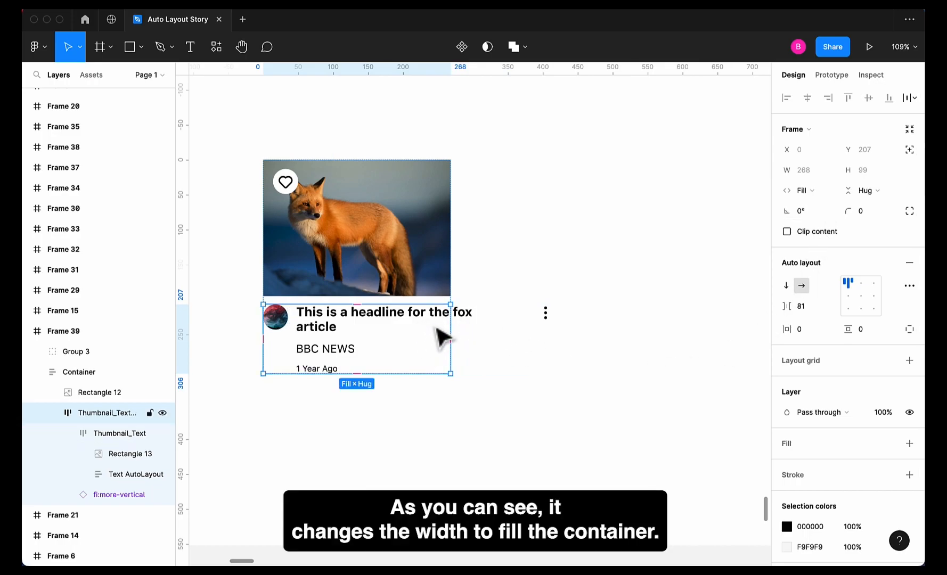
# - Set the horizontal resizing of the nested Thumbnail_Text frame to Fill container
pyautogui.click(102, 435)
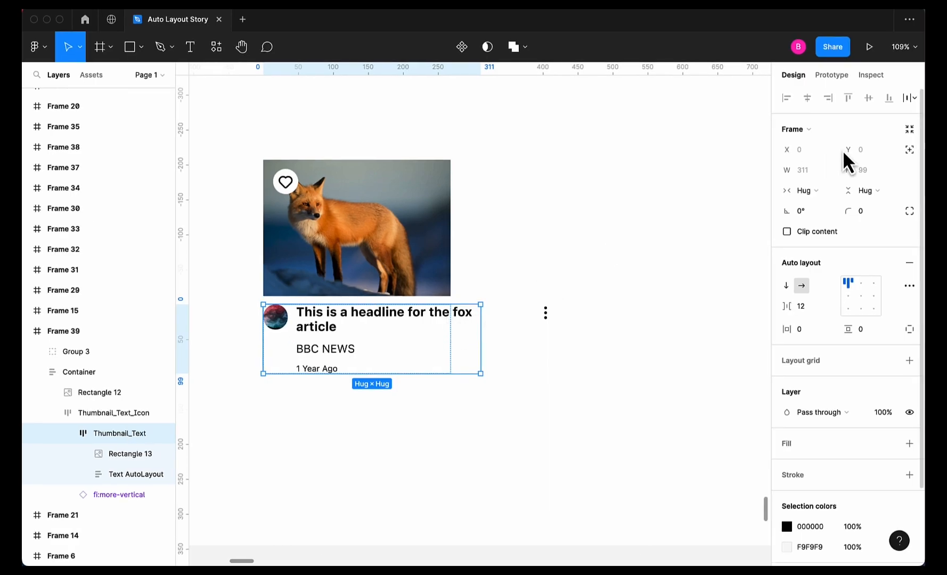
pyautogui.click(829, 191)
pyautogui.click(828, 209)
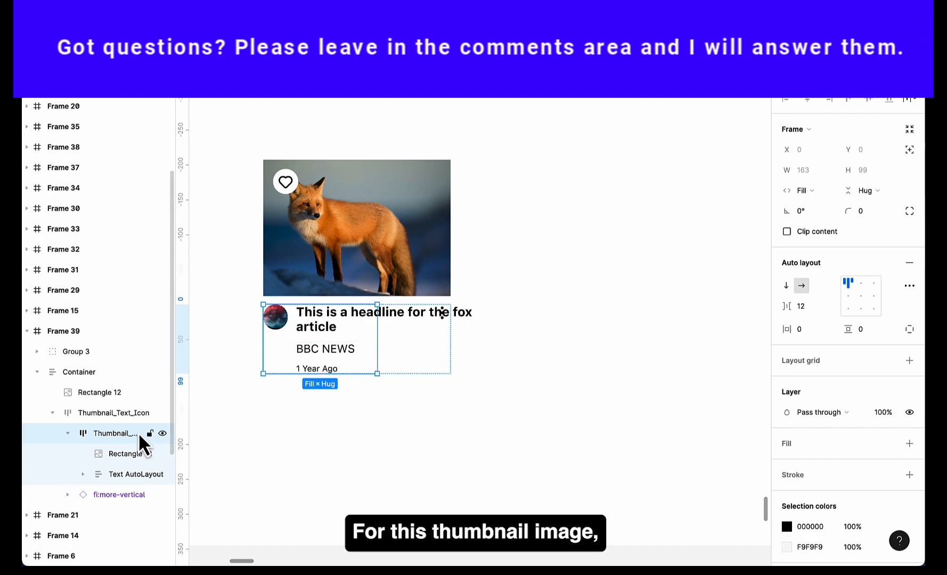
# - Check the round thumbnail's resizing and set the Text AutoLayout frame's horizontal resizing to Fill container
pyautogui.click(115, 457)
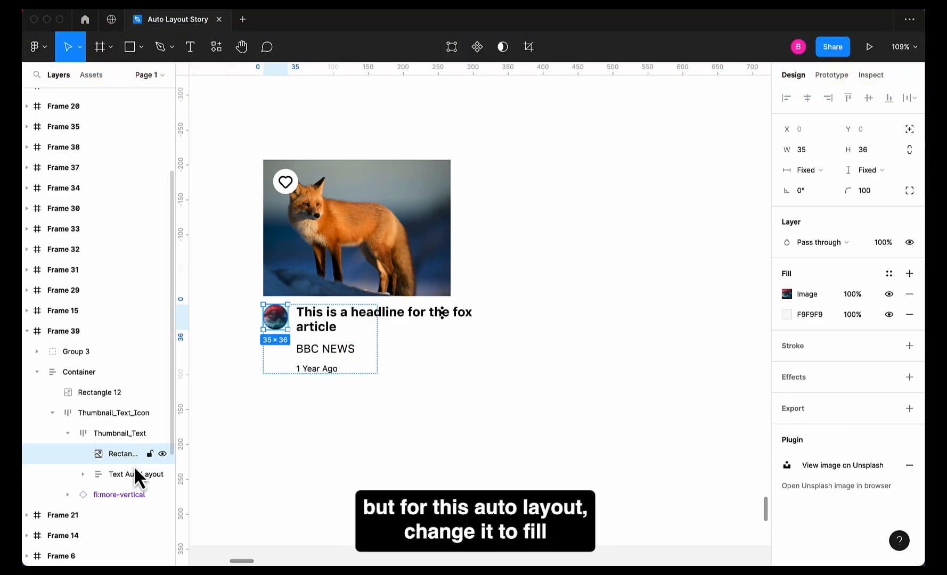
pyautogui.click(114, 474)
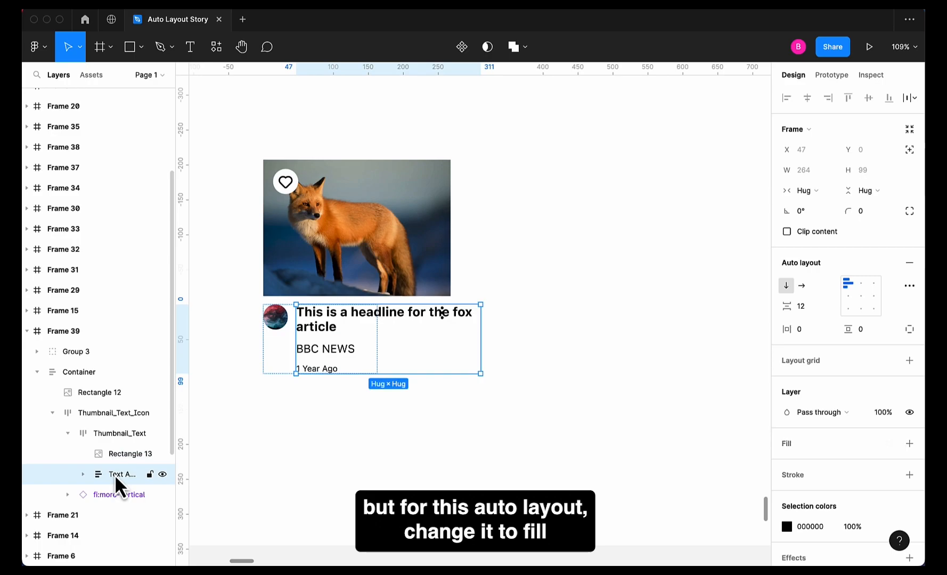
pyautogui.click(809, 190)
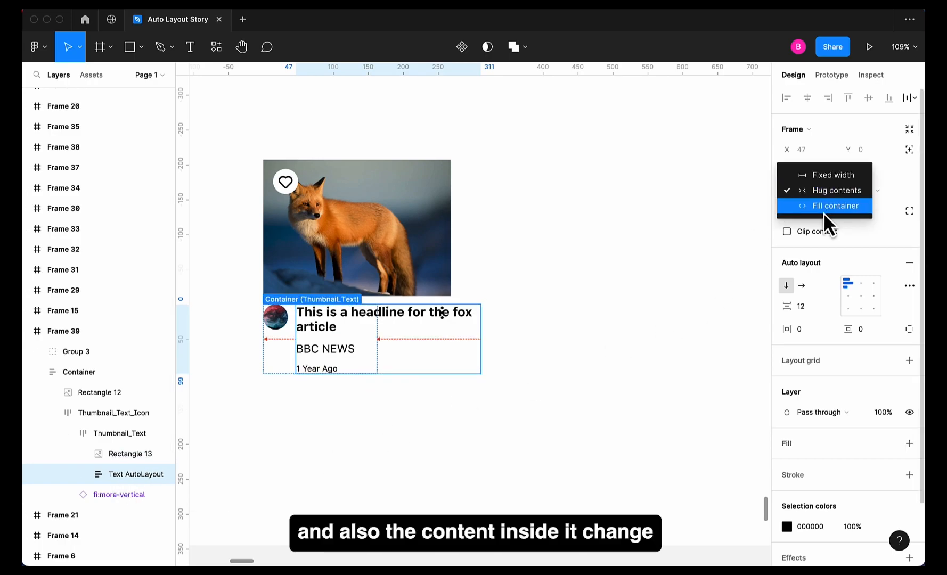
pyautogui.click(827, 207)
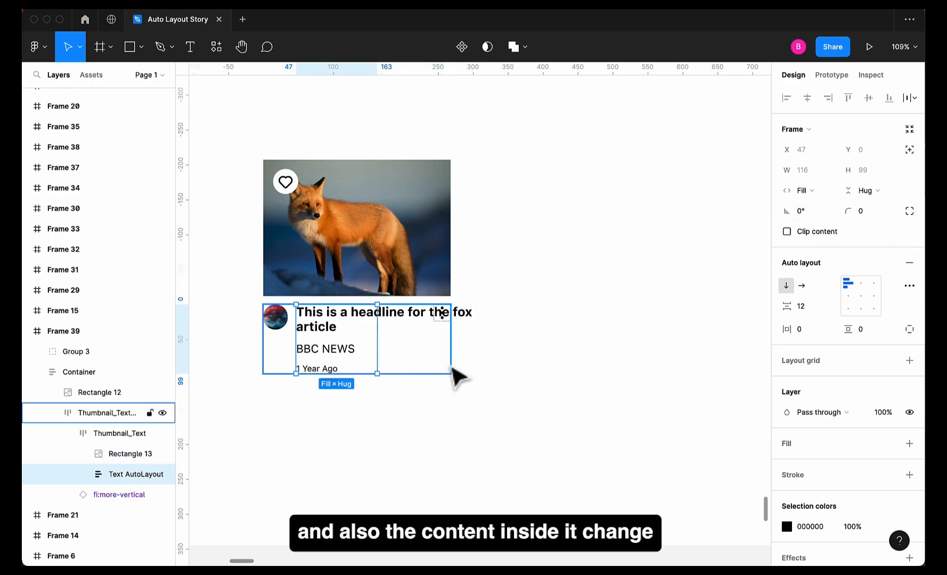
# - Set the horizontal resizing of the headline, BBC NEWS and 1 Year Ago texts inside Text AutoLayout to Fill container
pyautogui.click(83, 474)
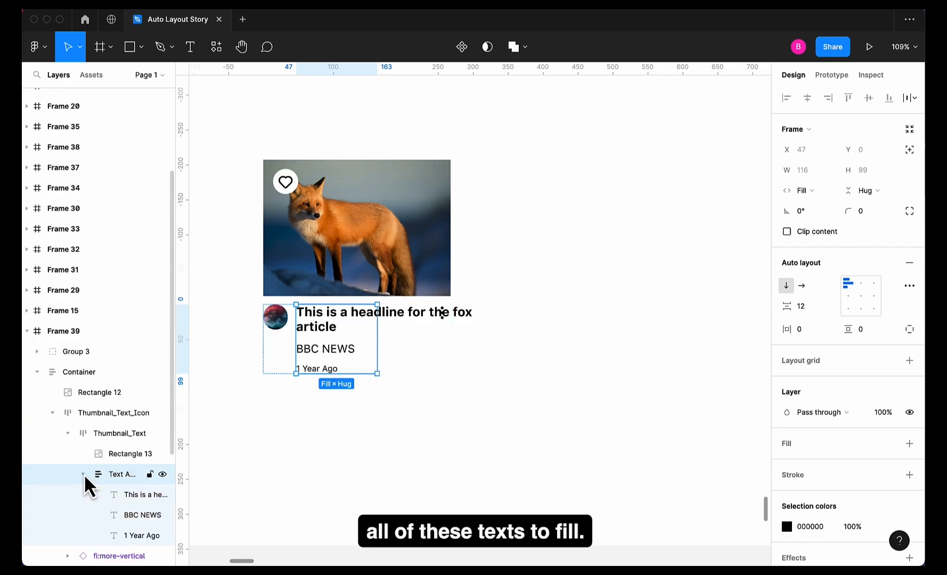
pyautogui.click(134, 498)
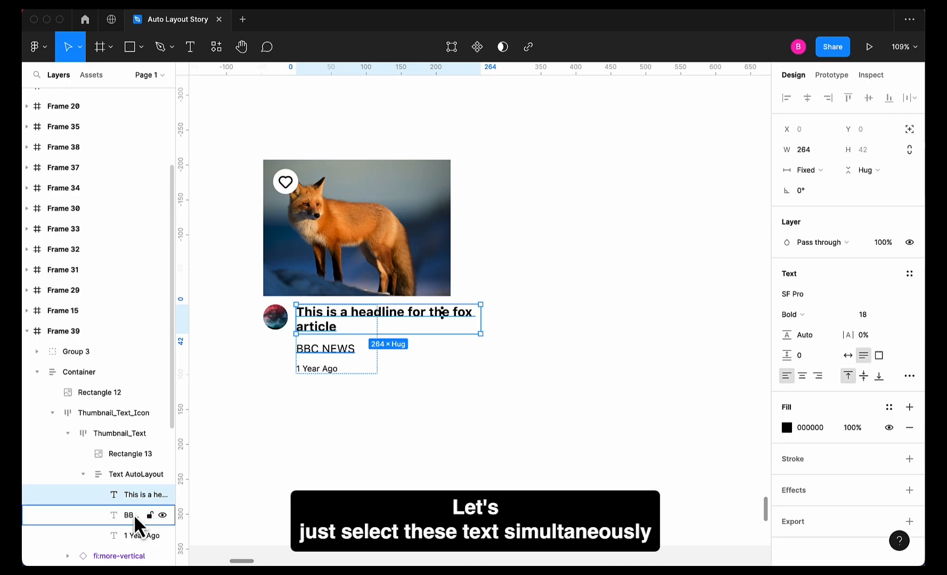
pyautogui.keyDown('shift'); pyautogui.click(134, 517); pyautogui.keyUp('shift')
pyautogui.click(128, 535)
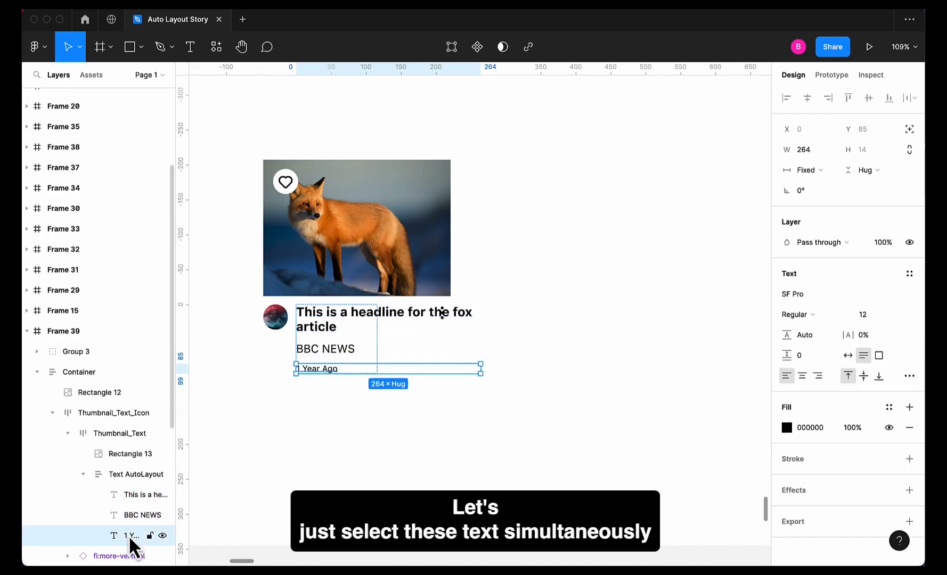
pyautogui.keyDown('shift'); pyautogui.click(120, 517); pyautogui.keyUp('shift')
pyautogui.keyDown('shift'); pyautogui.click(122, 495); pyautogui.keyUp('shift')
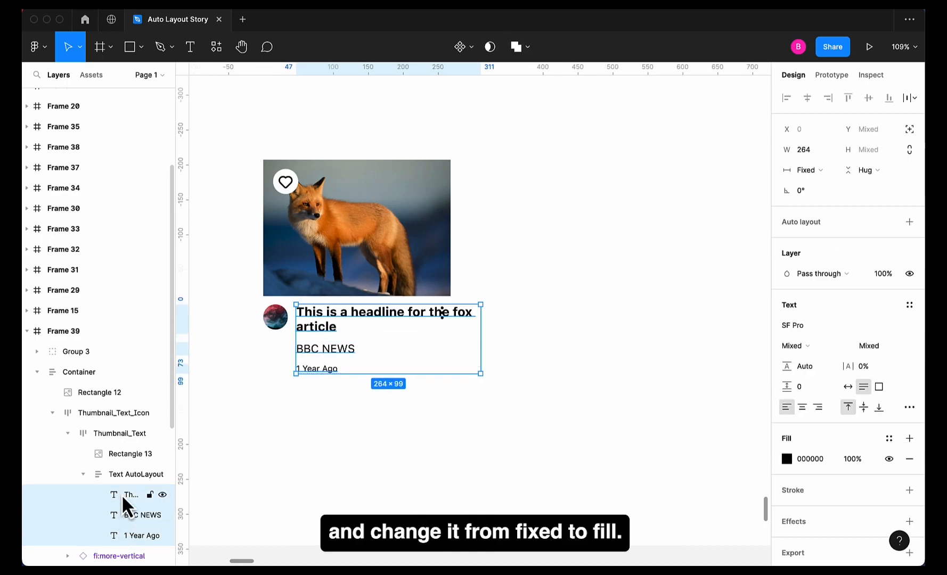
pyautogui.click(823, 174)
pyautogui.click(827, 201)
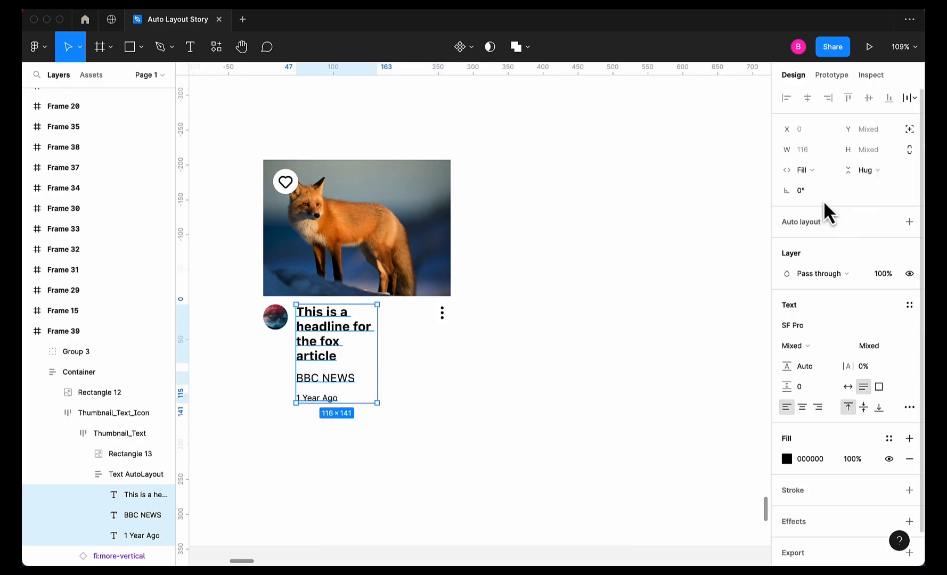
pyautogui.click(619, 301)
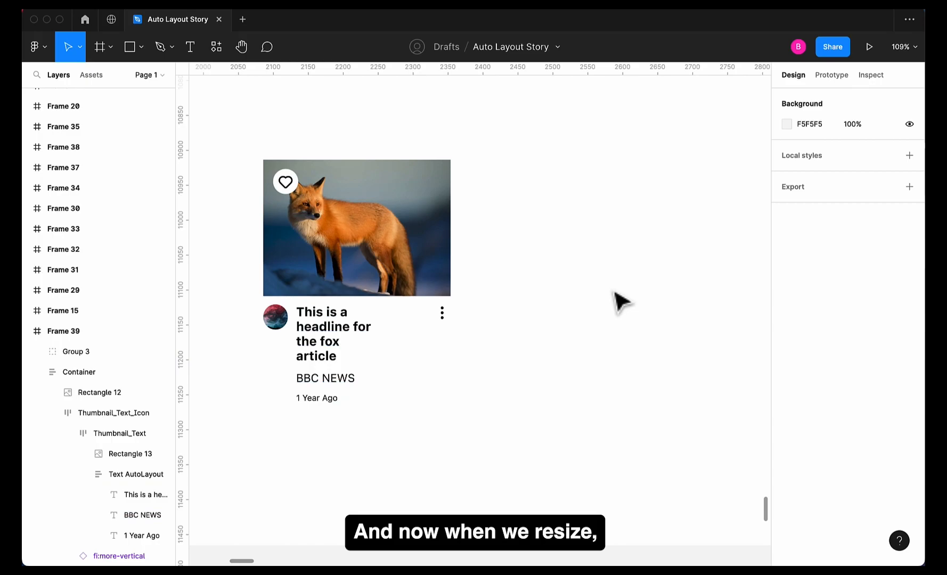
# - Reduce the spacing between items in the Thumbnail_Text_Icon frame and widen the card Container to about 424
pyautogui.click(446, 260)
pyautogui.moveTo(451, 246); pyautogui.dragTo(472, 247)
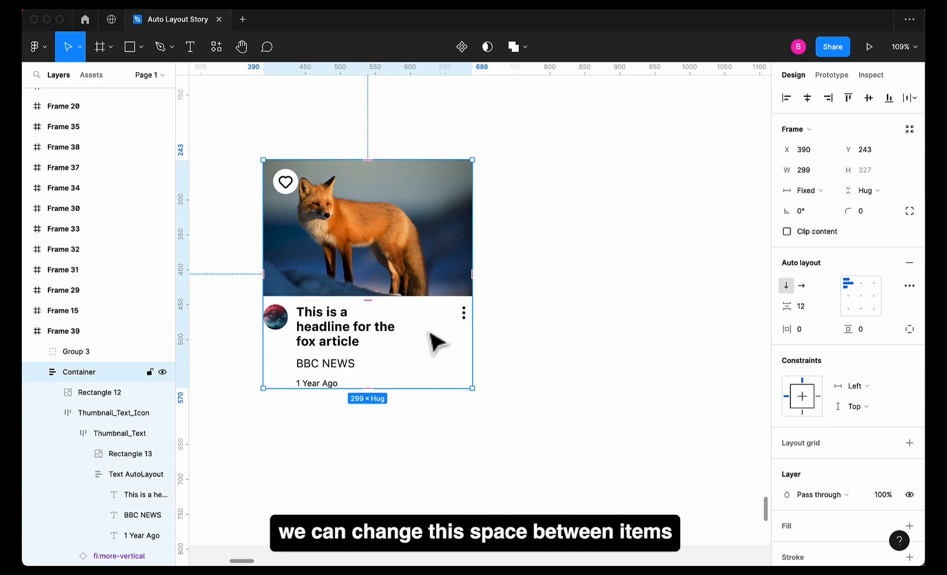
pyautogui.click(127, 420)
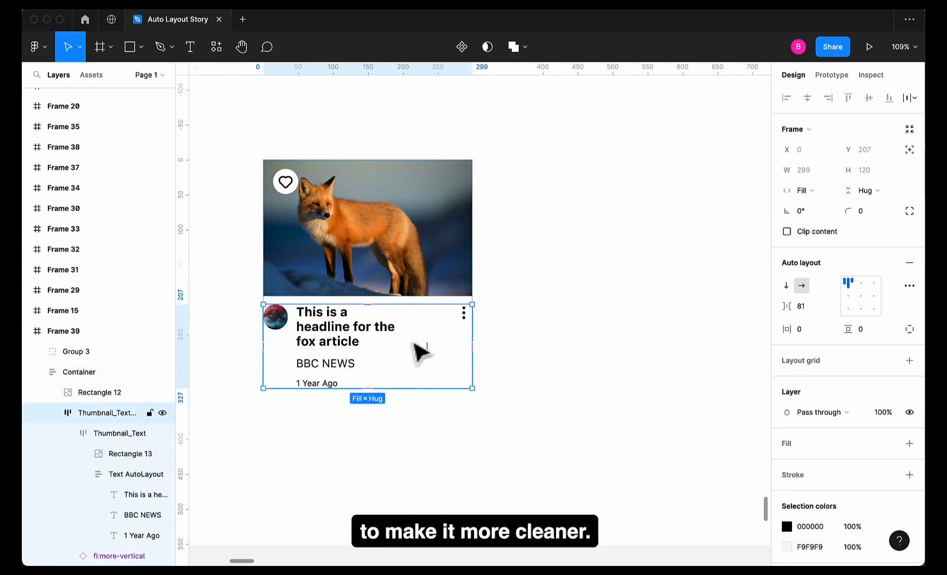
pyautogui.moveTo(427, 343); pyautogui.dragTo(410, 341)
pyautogui.click(489, 342)
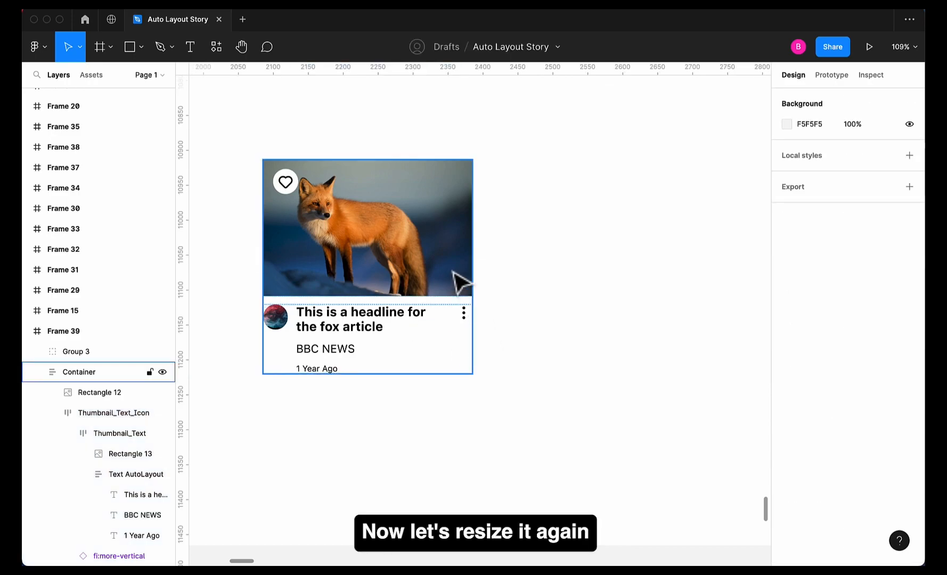
pyautogui.click(453, 272)
pyautogui.moveTo(474, 244); pyautogui.dragTo(558, 255)
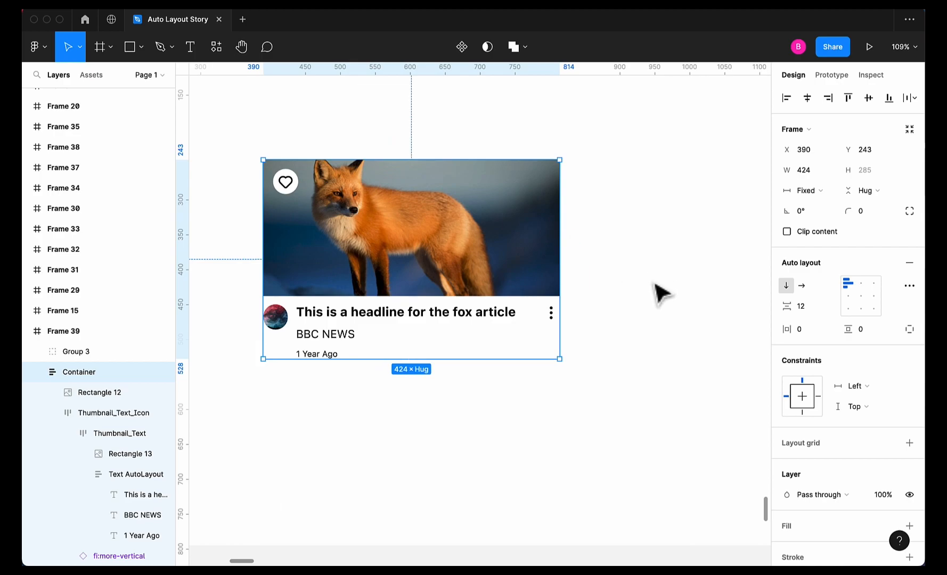
# - Move the heart icon Group 3 to the image's upper-right corner and test it by narrowing the card Container to about 236
pyautogui.click(287, 189)
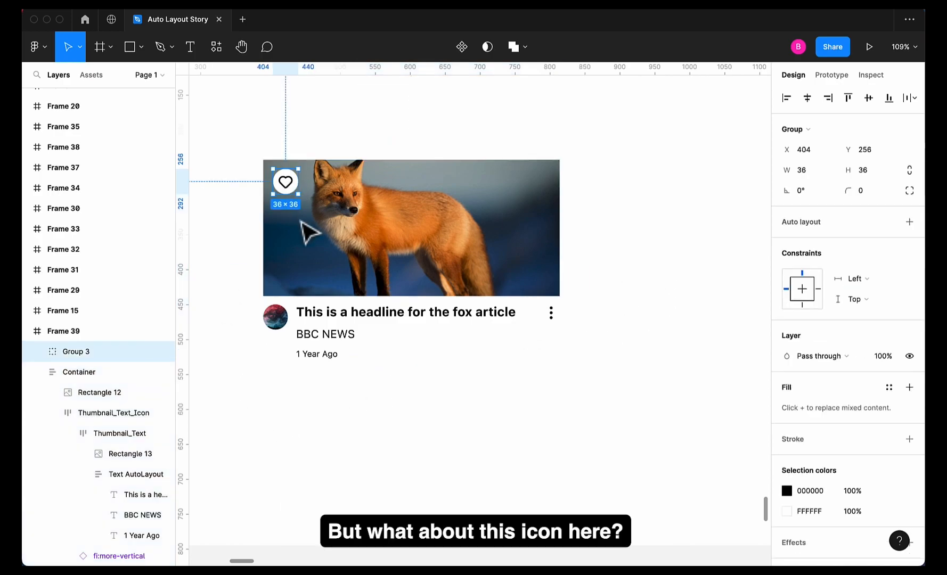
pyautogui.moveTo(288, 185); pyautogui.dragTo(544, 186)
pyautogui.click(623, 234)
pyautogui.click(531, 281)
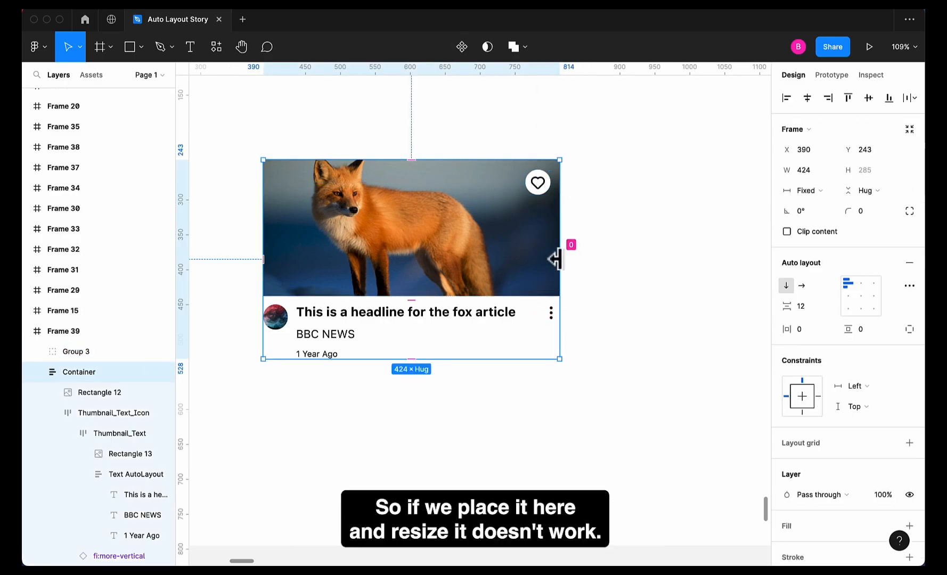
pyautogui.moveTo(563, 252); pyautogui.dragTo(429, 265)
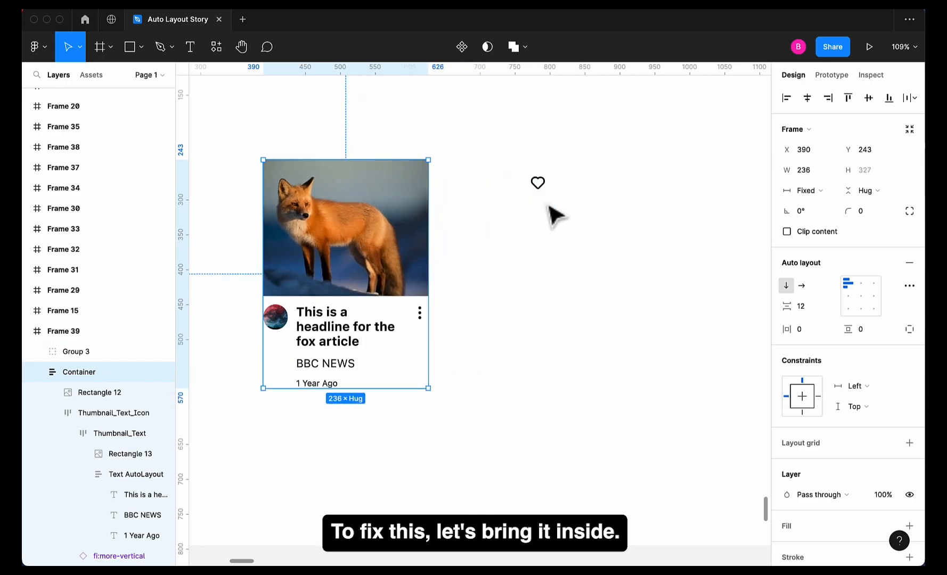
# - Nest the heart icon Group 3 inside the card's Container frame, above Rectangle 12
pyautogui.click(70, 352)
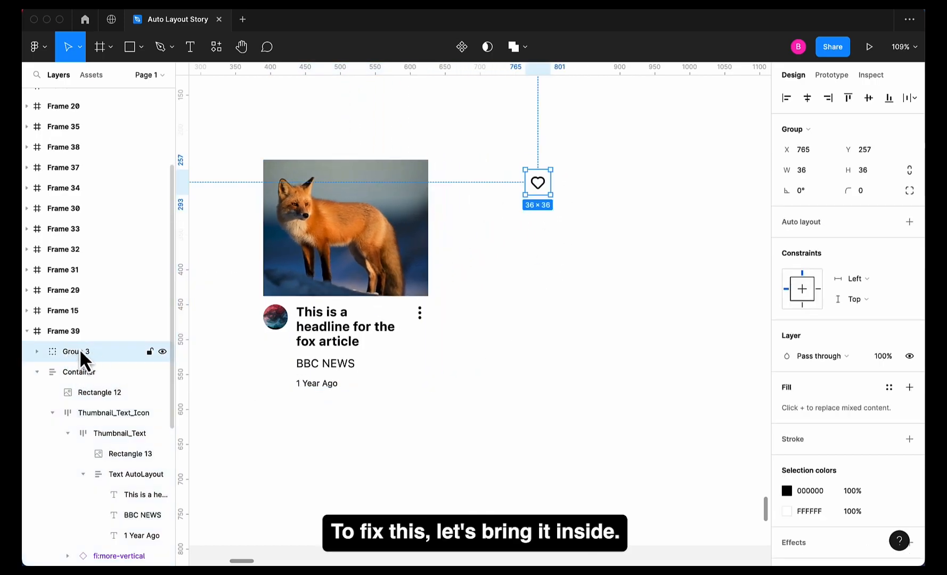
pyautogui.moveTo(80, 351); pyautogui.dragTo(82, 377)
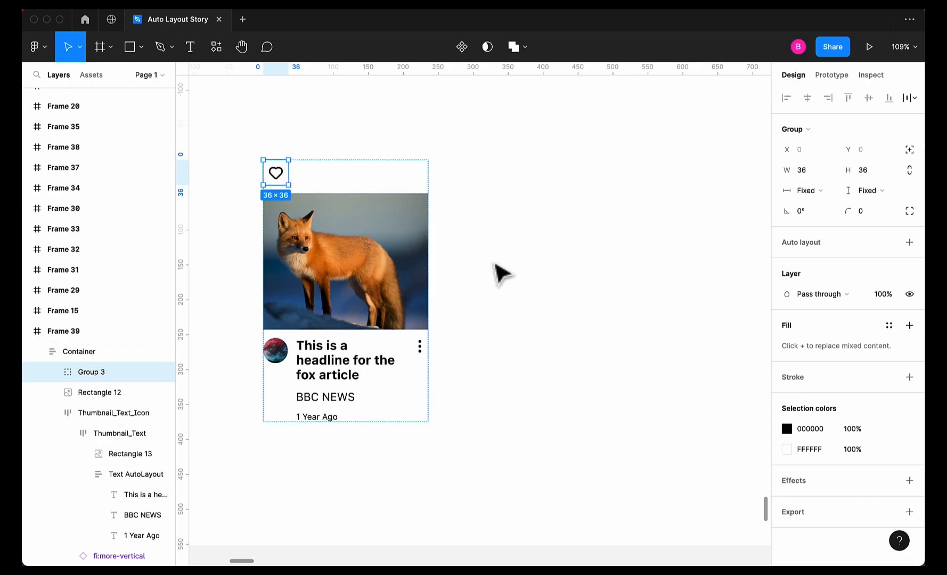
pyautogui.click(48, 356)
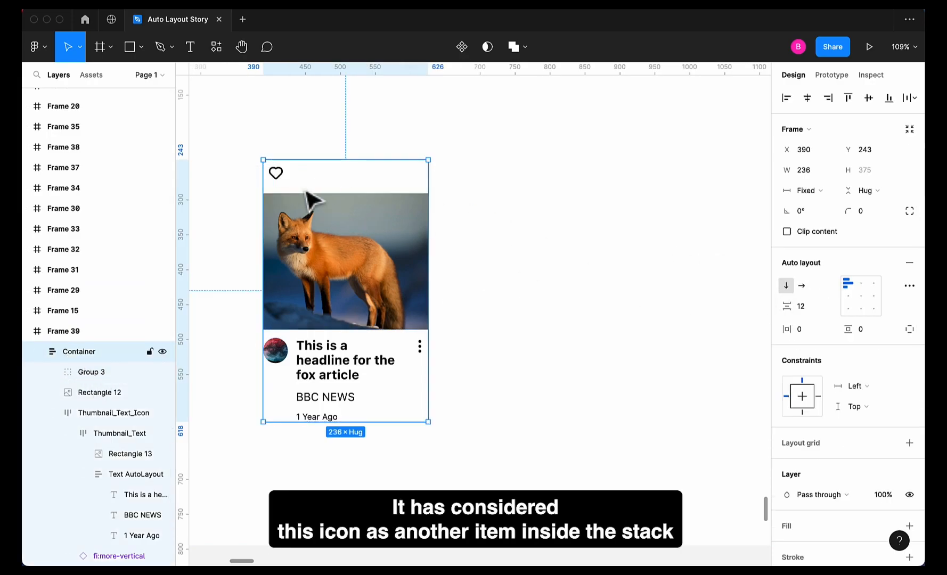
# - Give the heart icon Group 3 absolute position and place it over the upper-right corner of the fox image
pyautogui.click(103, 371)
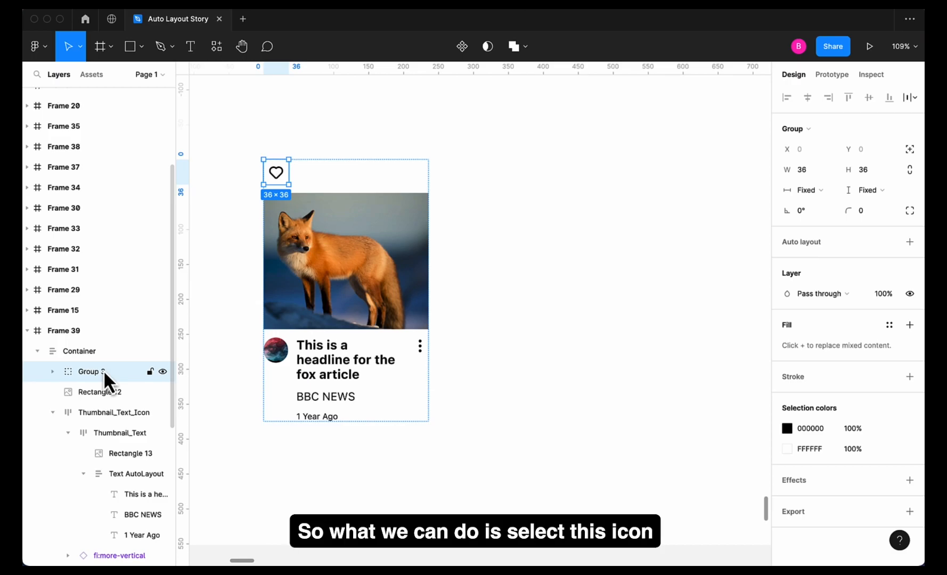
pyautogui.click(909, 150)
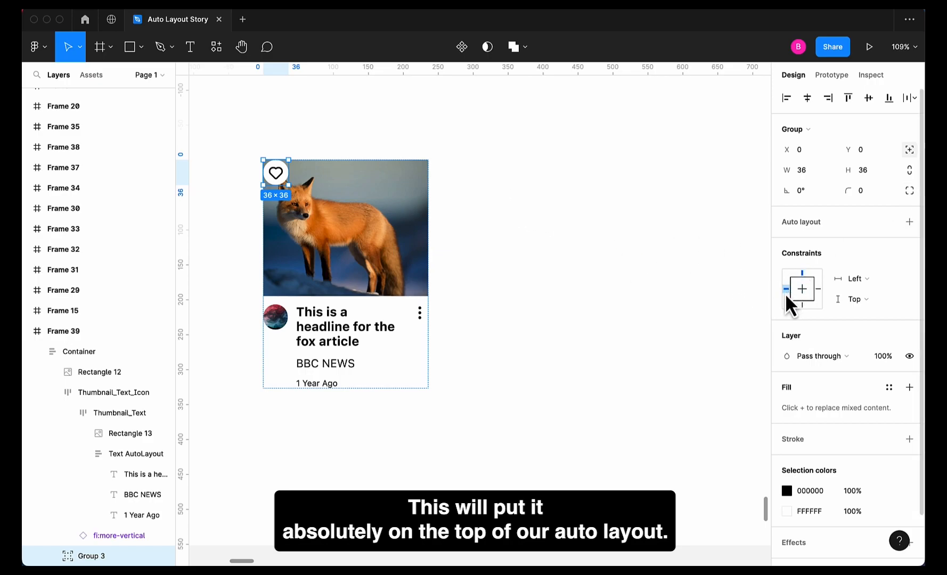
pyautogui.moveTo(285, 181); pyautogui.dragTo(409, 184)
pyautogui.click(460, 208)
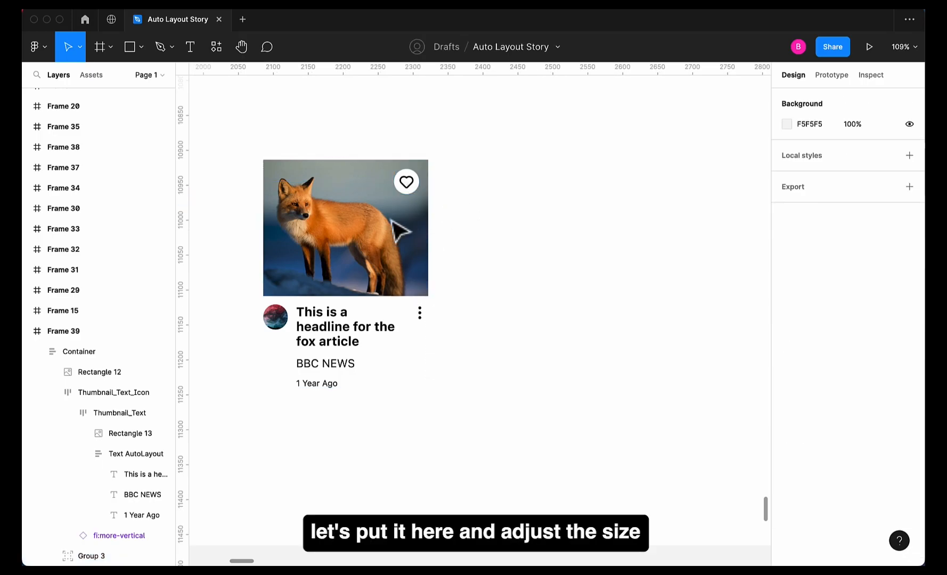
# - Widen the card Container to about 412 and place heart Group 3 at about X 363, Y 12 with a Right horizontal constraint
pyautogui.click(339, 191)
pyautogui.moveTo(429, 199); pyautogui.dragTo(551, 200)
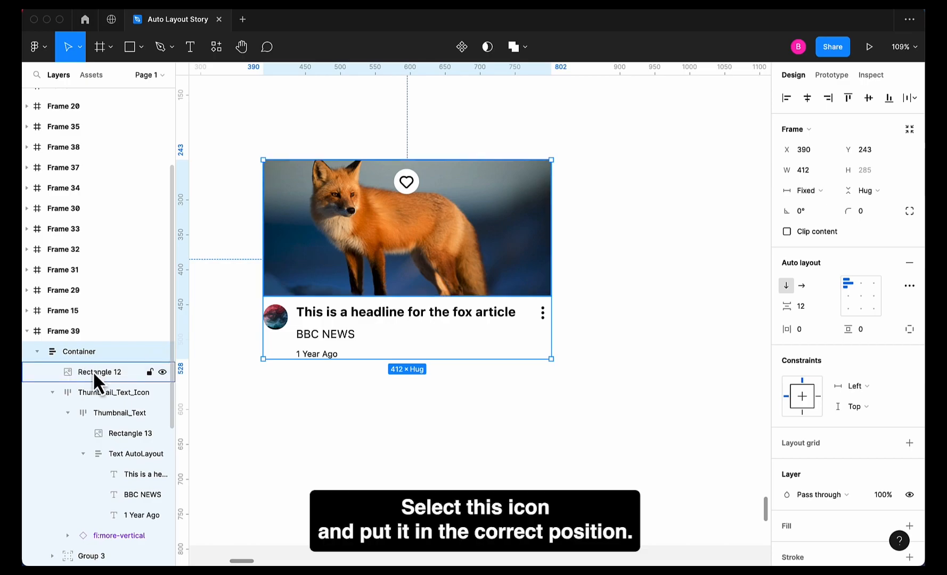
pyautogui.scroll(-2, 93, 368)
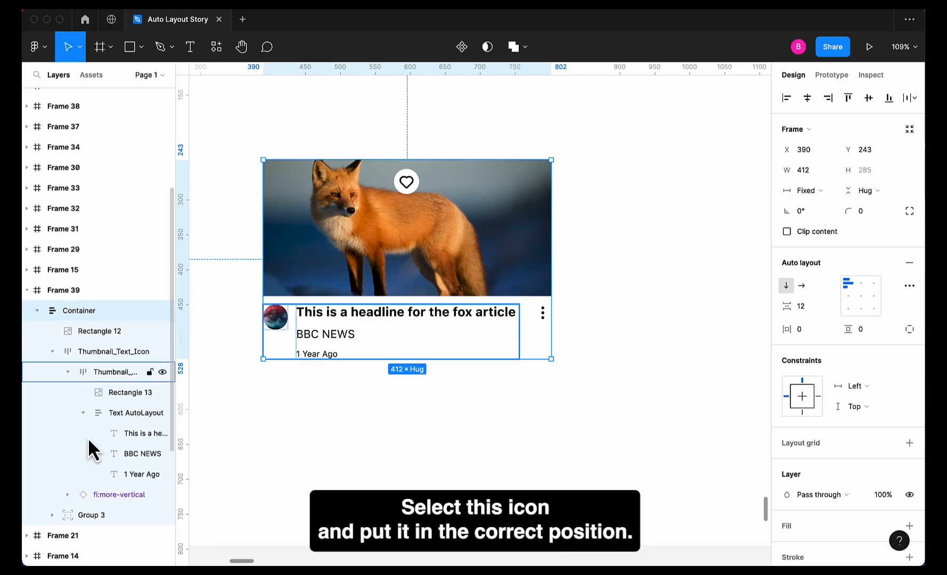
pyautogui.click(93, 511)
pyautogui.moveTo(414, 188); pyautogui.dragTo(530, 188)
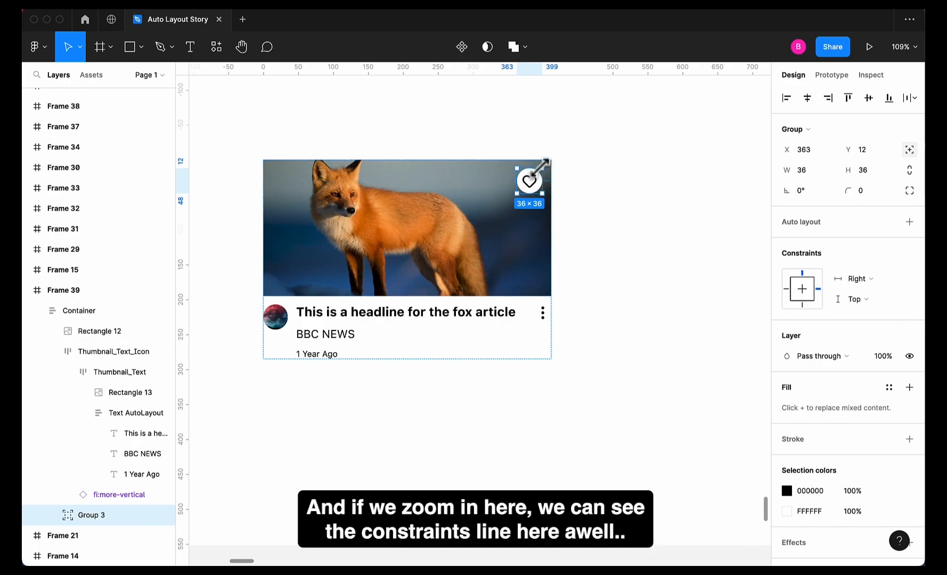
pyautogui.scroll(10, 554, 182)
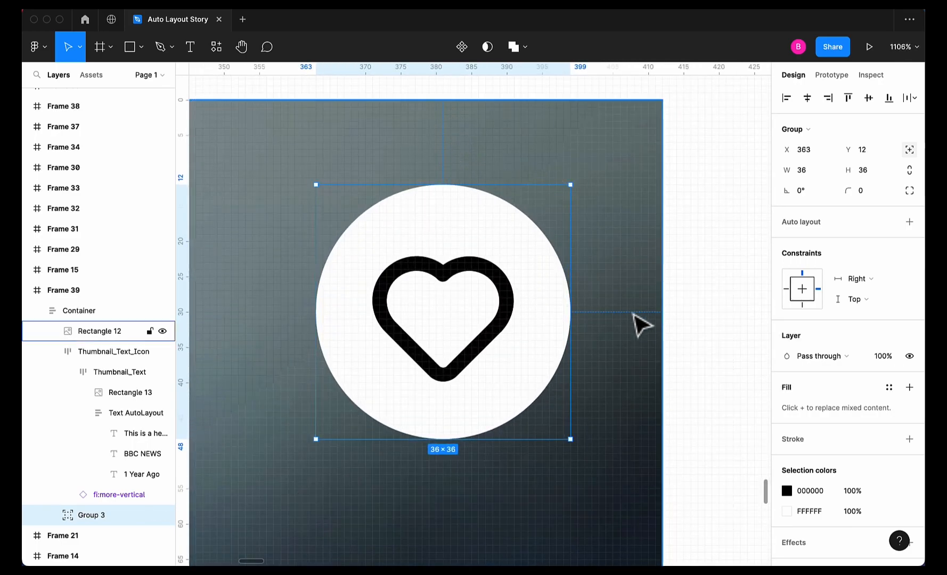
pyautogui.scroll(-10, 650, 331)
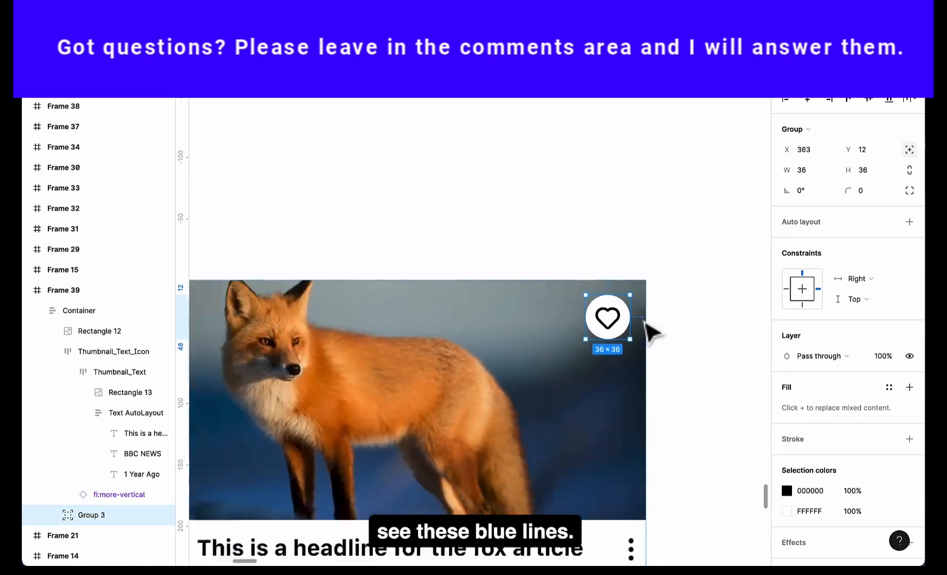
# - Narrow the card Container to test that the heart icon follows its right edge
pyautogui.click(697, 319)
pyautogui.click(617, 310)
pyautogui.moveTo(667, 295); pyautogui.dragTo(599, 300)
pyautogui.click(654, 312)
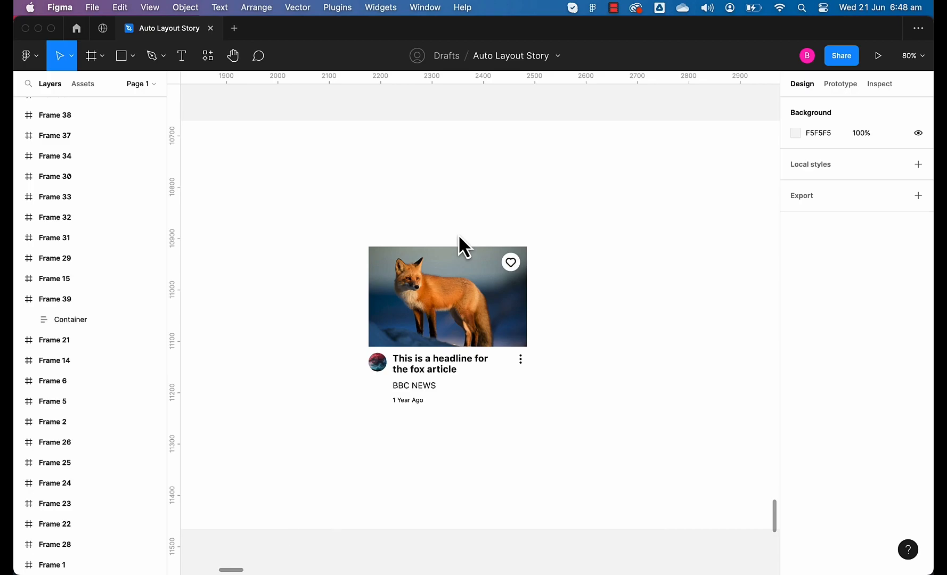
# - Move the card near Frame 39's upper-left corner, at about X 70, Y 42, and duplicate it to the right
pyautogui.moveTo(347, 234); pyautogui.dragTo(627, 454)
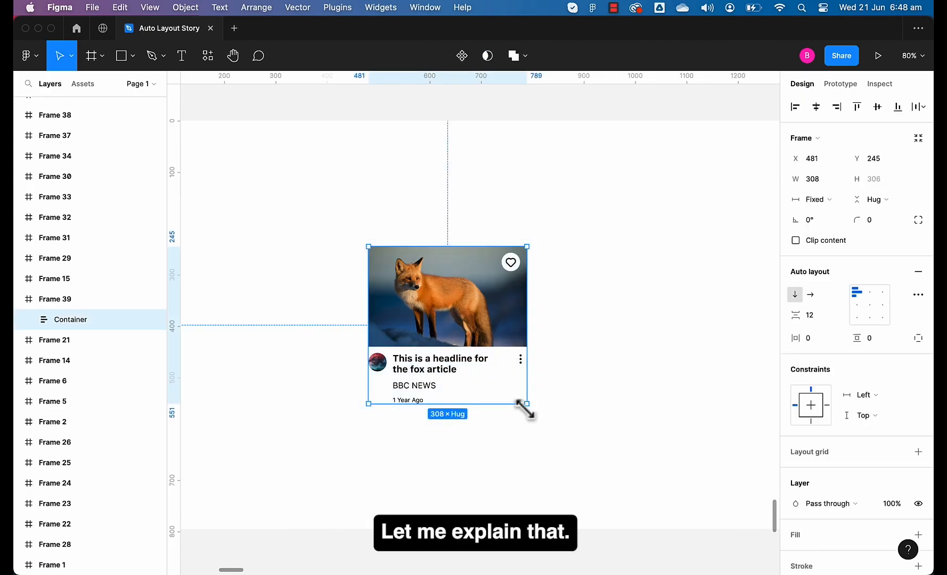
pyautogui.scroll(-2, 524, 406)
pyautogui.click(217, 172)
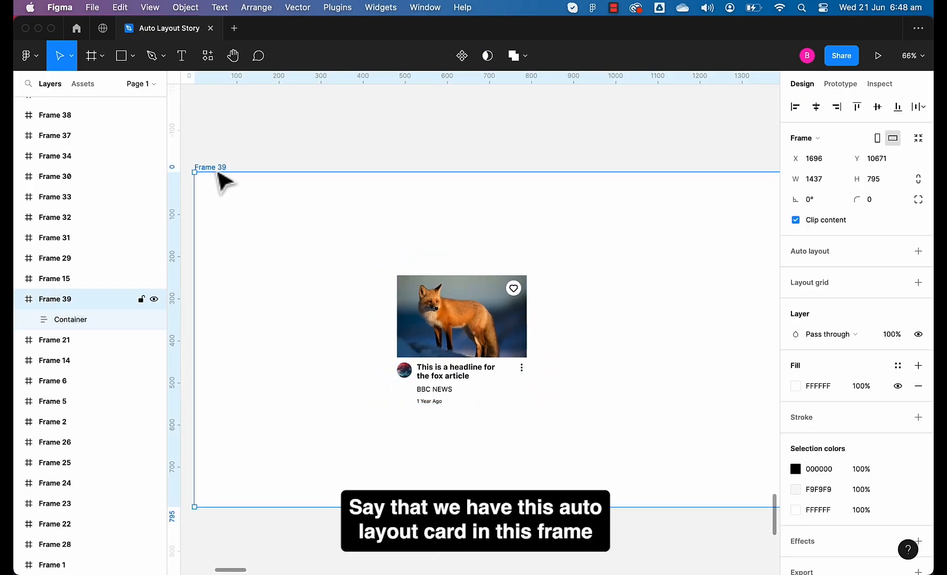
pyautogui.moveTo(334, 243); pyautogui.dragTo(601, 464)
pyautogui.moveTo(488, 355); pyautogui.dragTo(464, 253)
# - Select both fox cards and wrap them in a horizontal auto layout frame
pyautogui.keyDown('shift'); pyautogui.click(343, 294); pyautogui.keyUp('shift')
pyautogui.rightClick(430, 281)
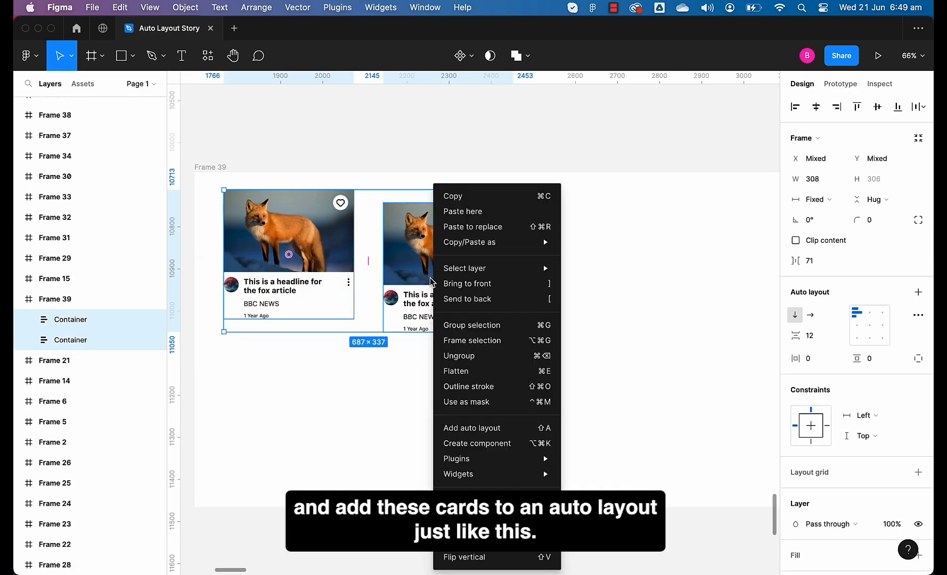
pyautogui.click(494, 431)
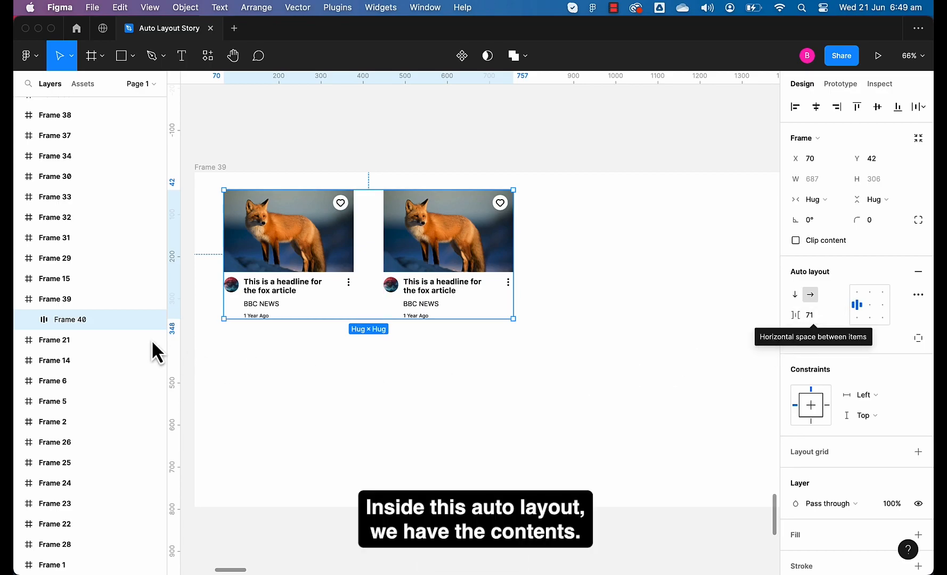
# - Set the horizontal resizing of both card Containers inside Frame 40 to Fill container
pyautogui.click(29, 320)
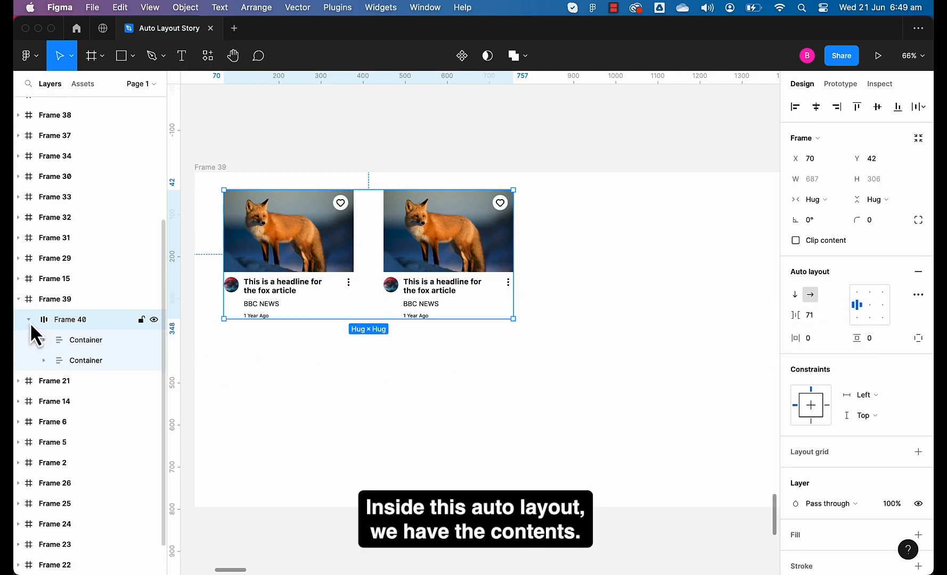
pyautogui.click(80, 341)
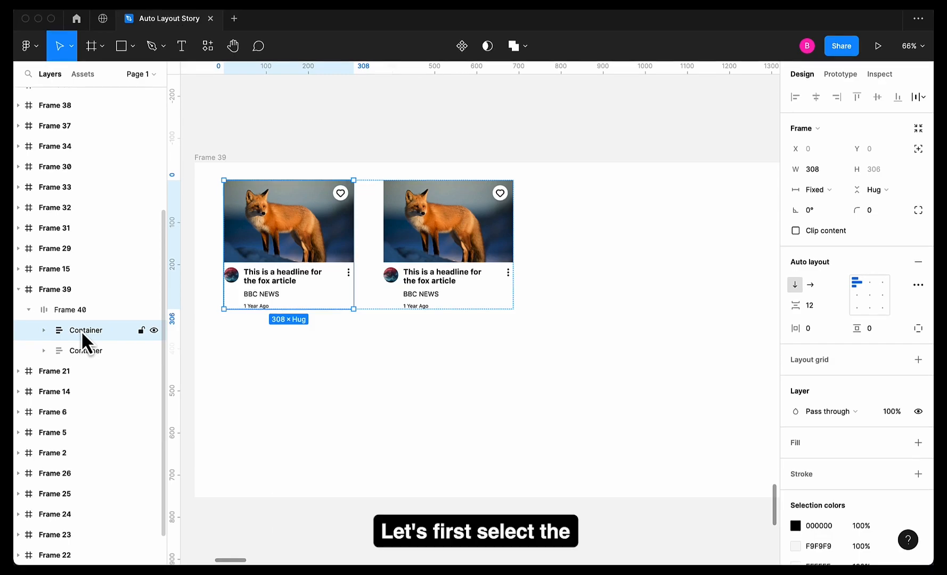
pyautogui.click(83, 360)
pyautogui.click(81, 315)
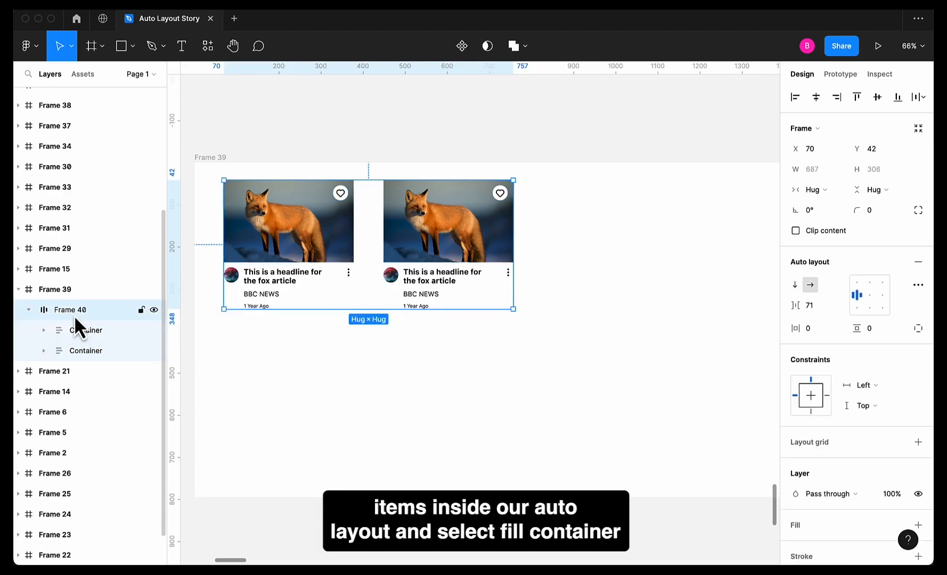
pyautogui.click(90, 330)
pyautogui.keyDown('shift'); pyautogui.click(90, 350); pyautogui.keyUp('shift')
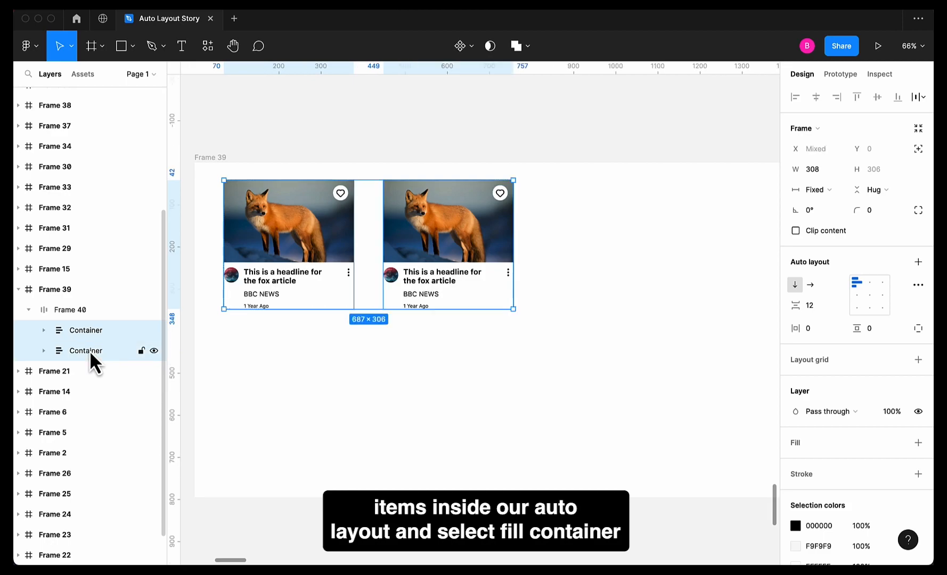
pyautogui.click(823, 190)
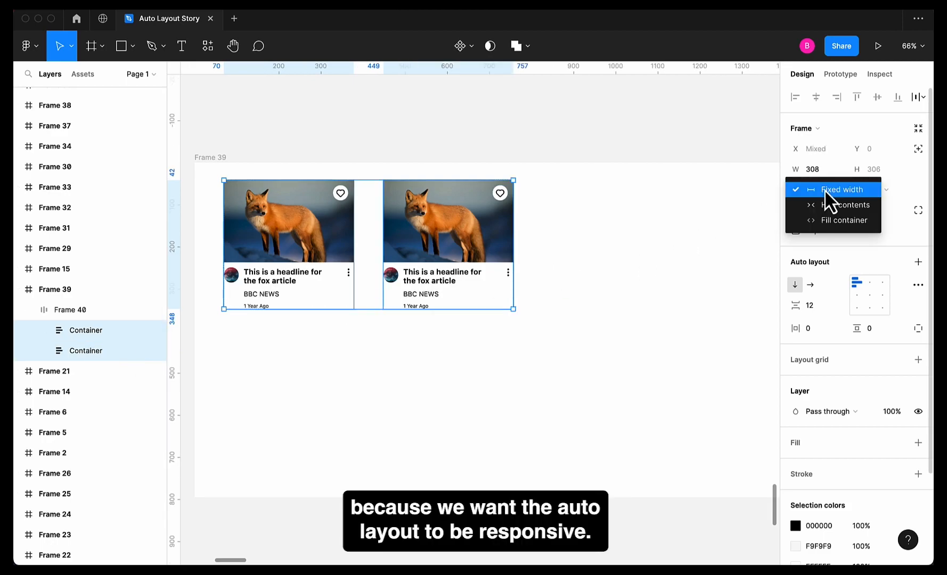
pyautogui.click(823, 221)
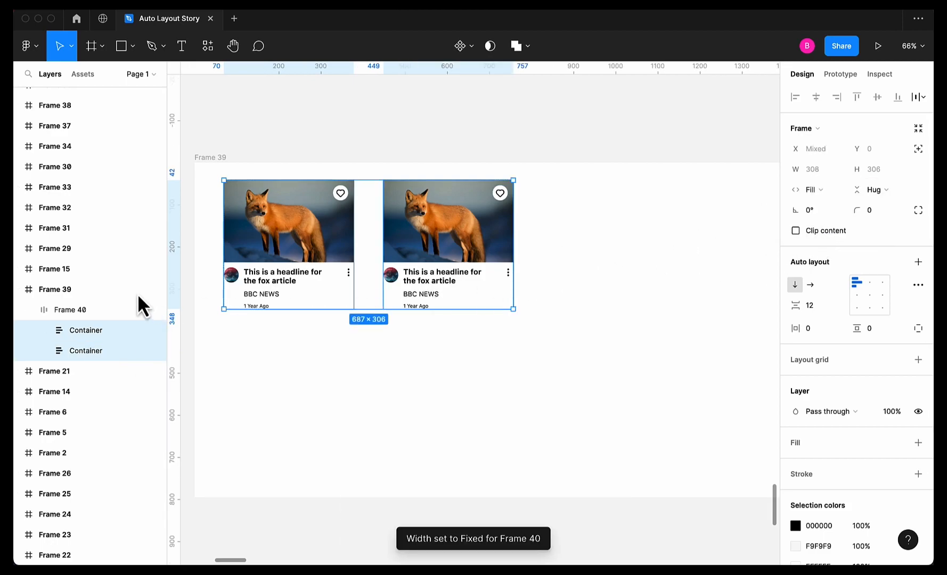
# - Widen Frame 40 to about 1294 so its two cards stretch across Frame 39
pyautogui.click(72, 313)
pyautogui.moveTo(511, 222); pyautogui.dragTo(746, 224)
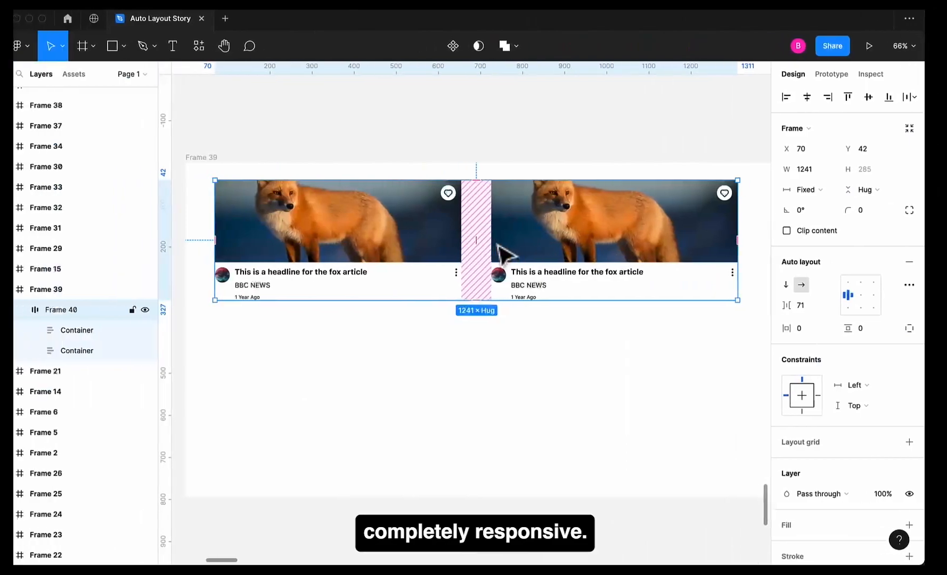
pyautogui.moveTo(750, 207); pyautogui.dragTo(775, 218)
pyautogui.hscroll(-2, 768, 210)
pyautogui.scroll(-2, 768, 210)
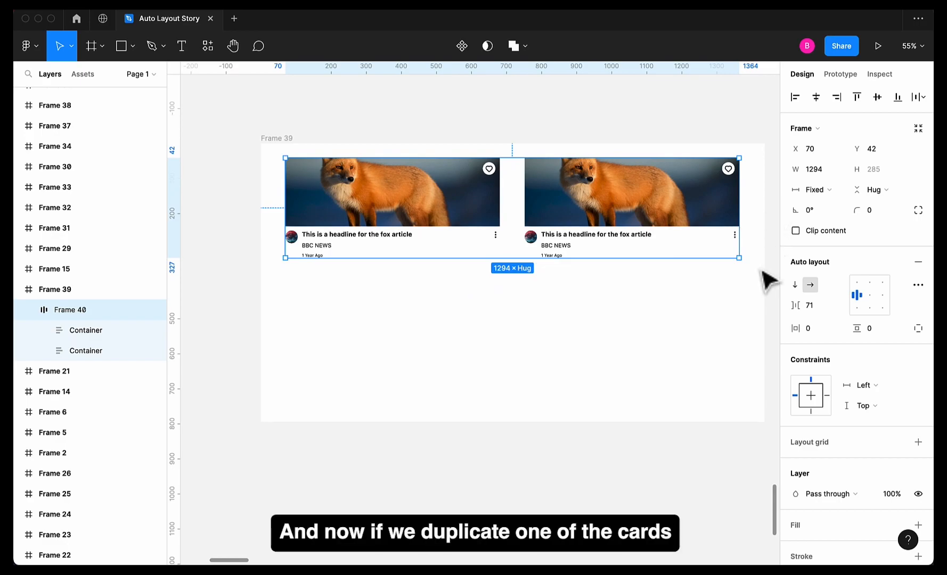
# - Duplicate a card Container twice inside Frame 40 to make a row of four cards
pyautogui.click(94, 330)
pyautogui.press('super+d')
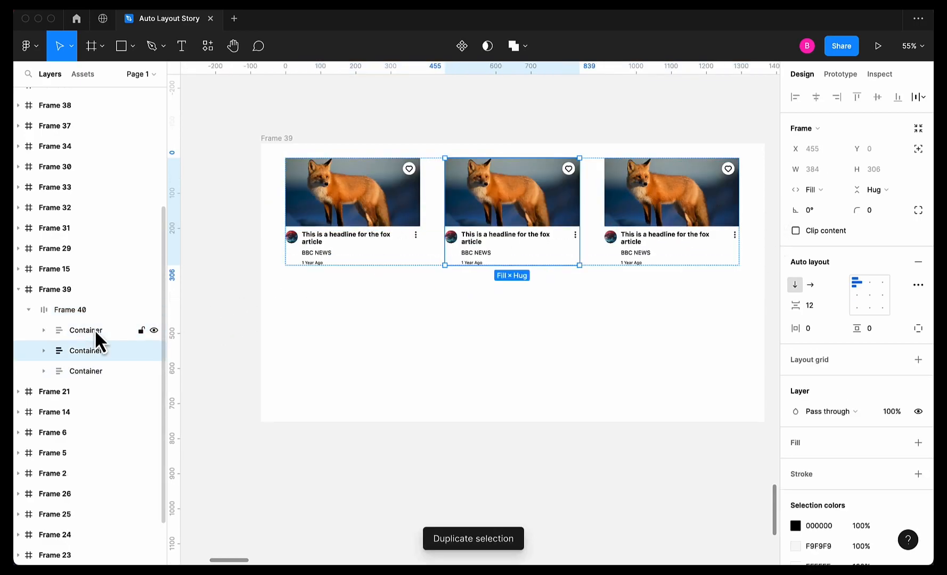
pyautogui.press('super+d')
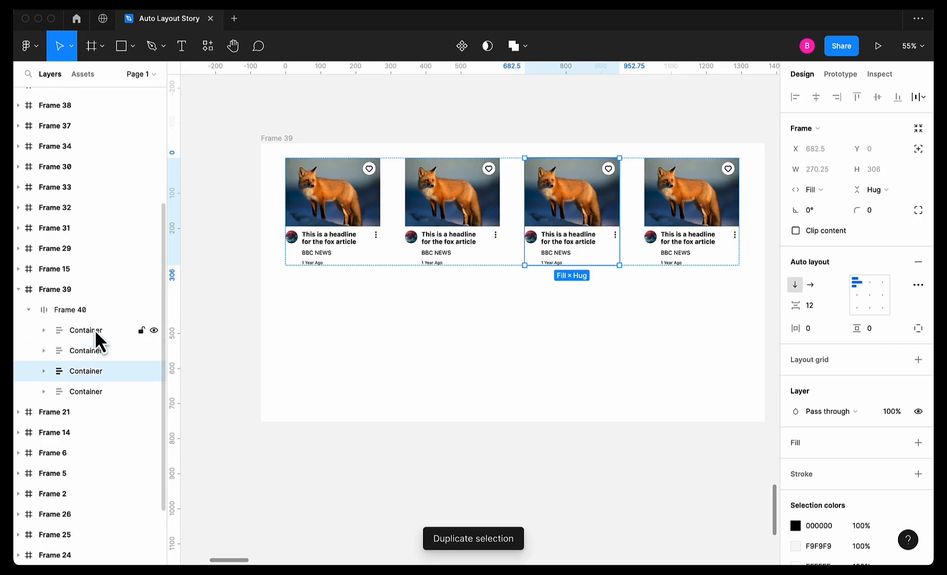
pyautogui.click(373, 304)
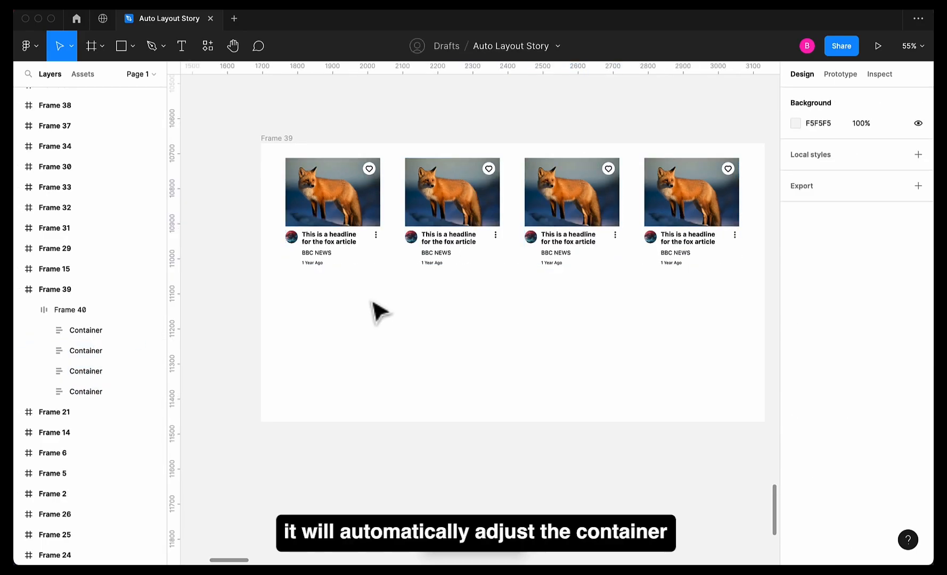
# - Duplicate the four-card row directly below at about Y 398 and wrap both rows in a vertical auto layout frame
pyautogui.click(361, 253)
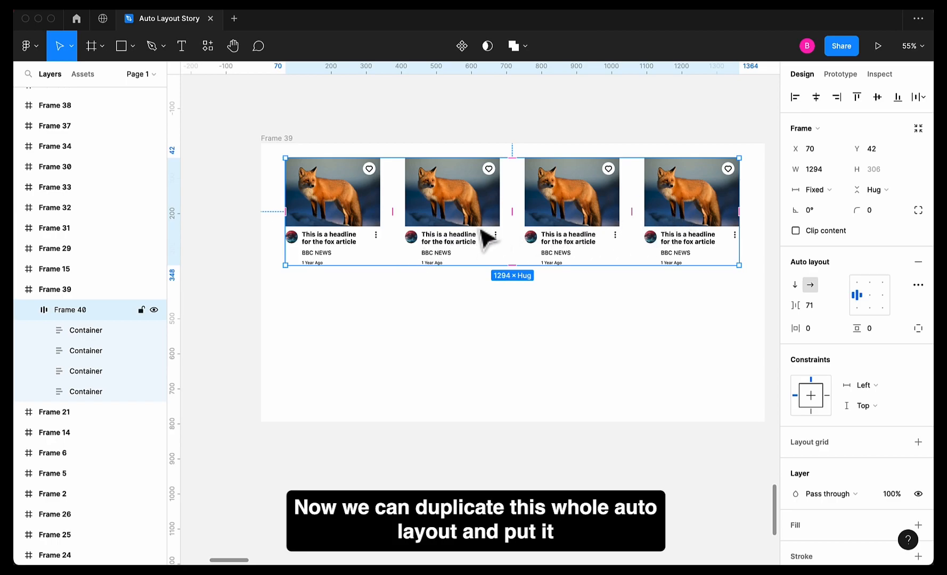
pyautogui.moveTo(477, 229); pyautogui.dragTo(477, 354)
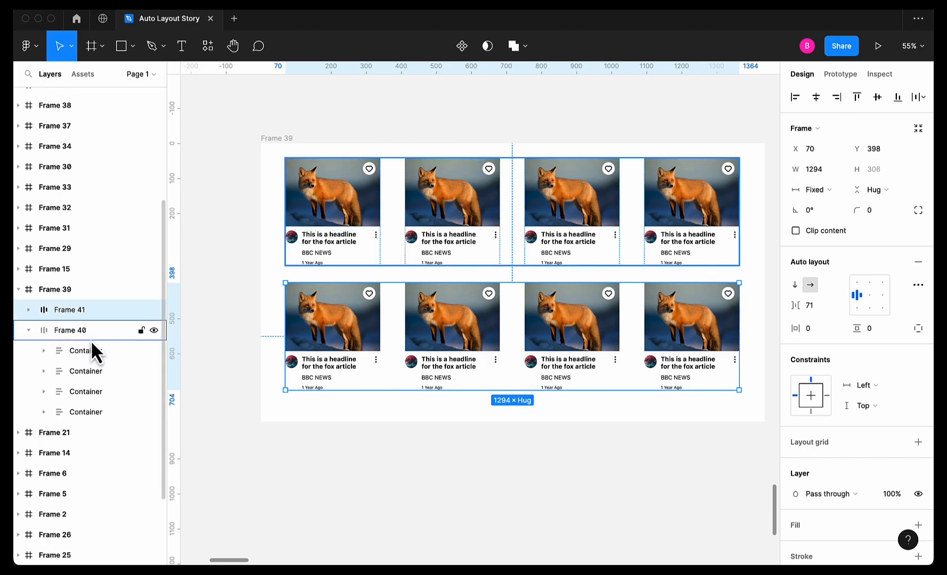
pyautogui.click(28, 330)
pyautogui.keyDown('shift'); pyautogui.click(471, 249); pyautogui.keyUp('shift')
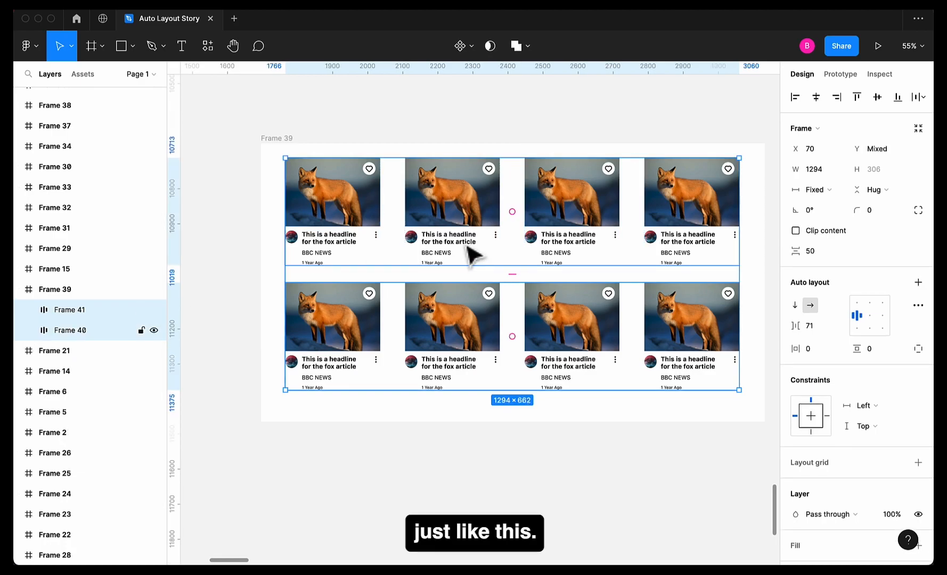
pyautogui.rightClick(433, 238)
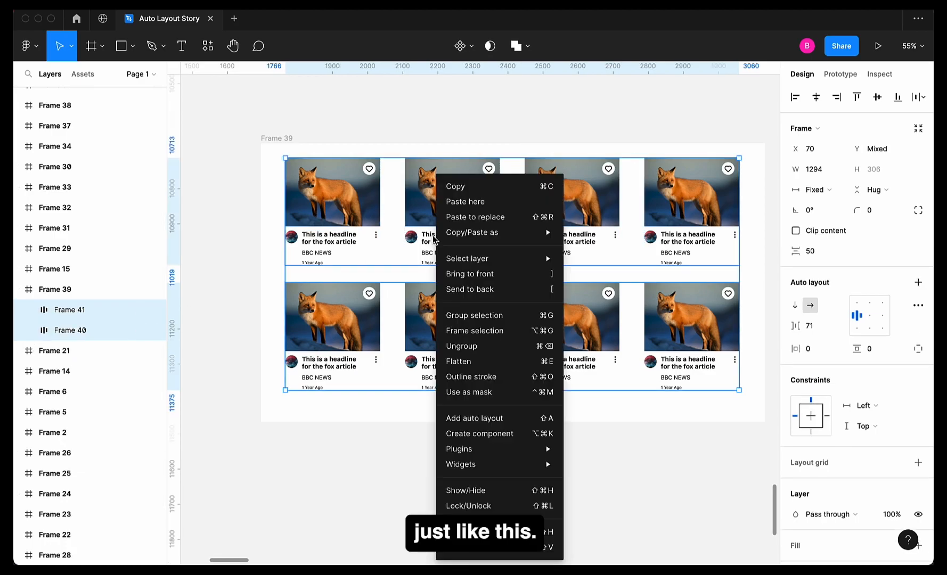
pyautogui.click(494, 418)
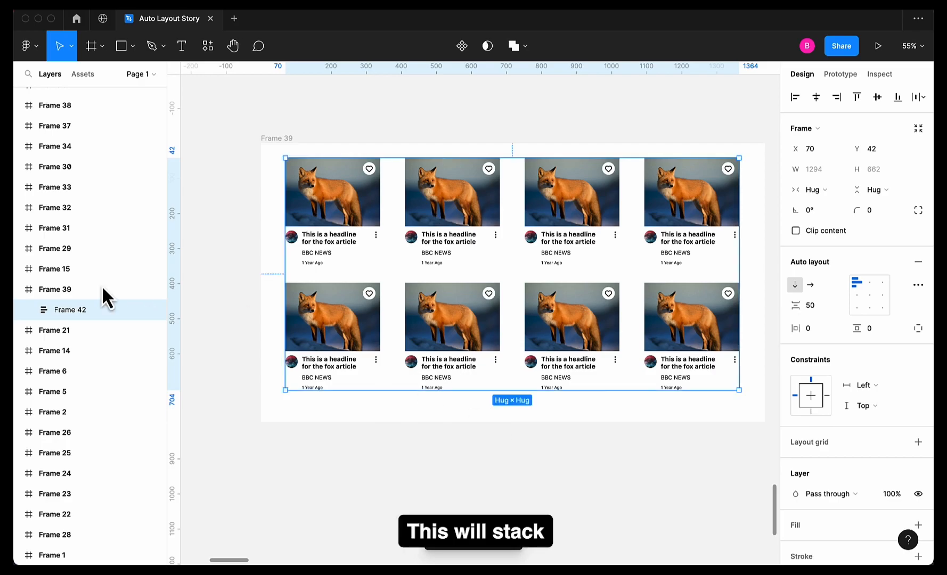
# - Set the horizontal resizing of Frame 40 and Frame 41 inside Frame 42 to Fill container
pyautogui.click(29, 309)
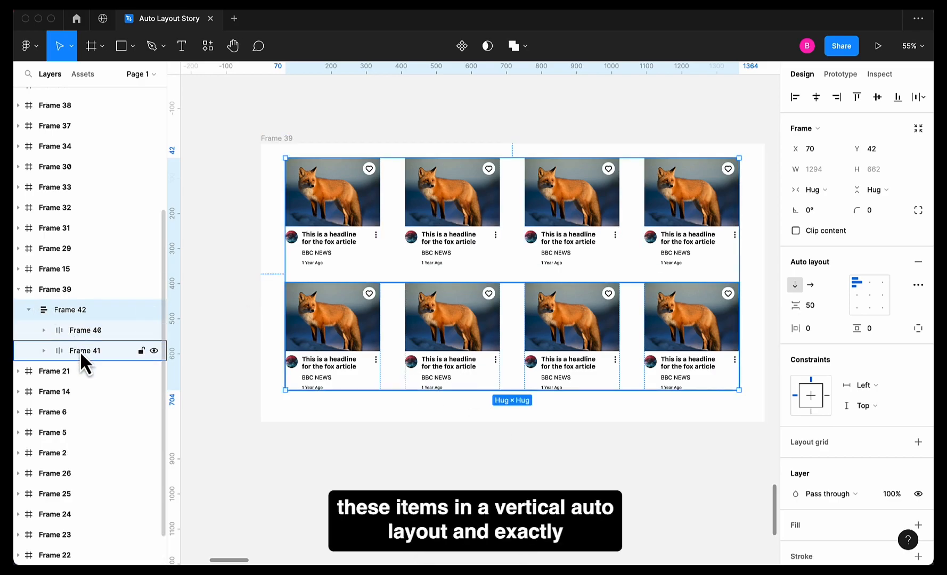
pyautogui.click(79, 332)
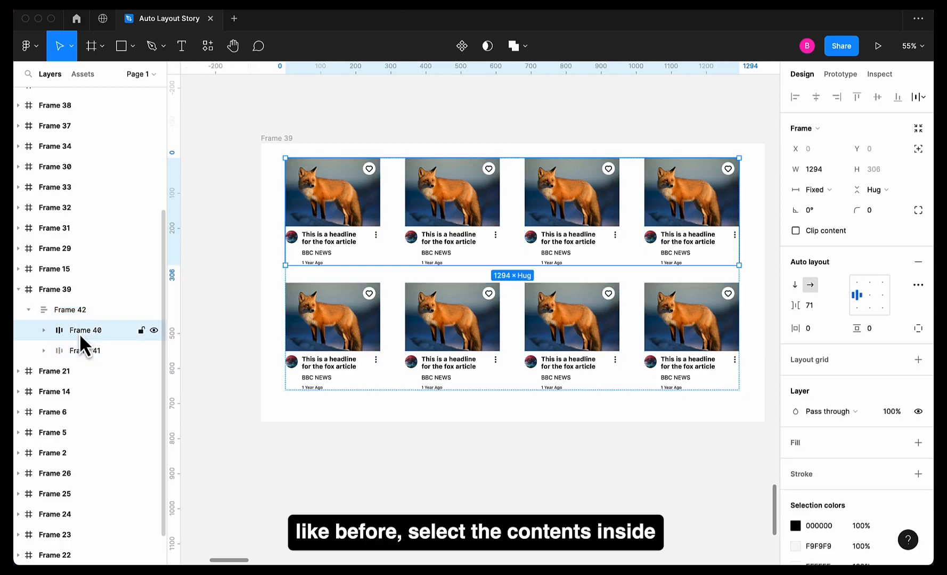
pyautogui.keyDown('shift'); pyautogui.click(83, 345); pyautogui.keyUp('shift')
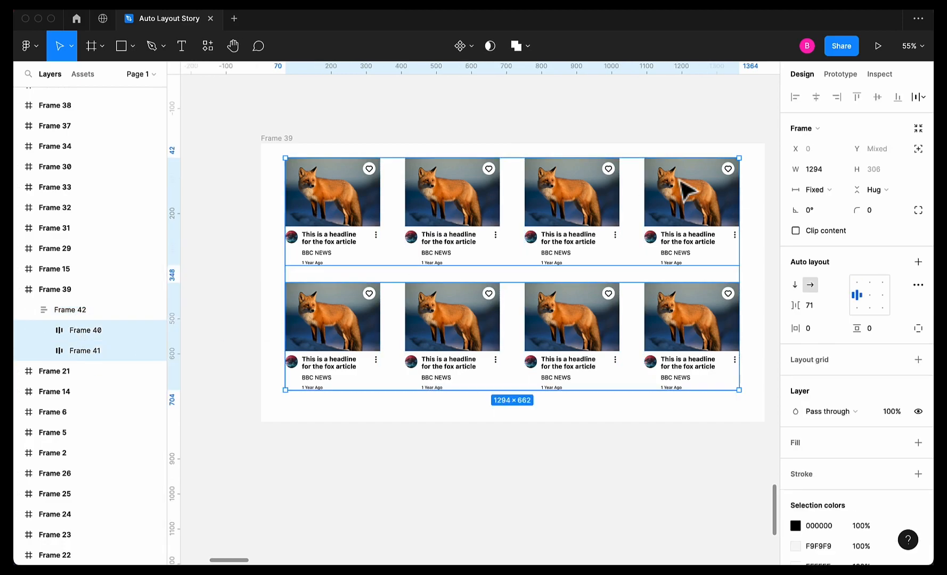
pyautogui.click(829, 189)
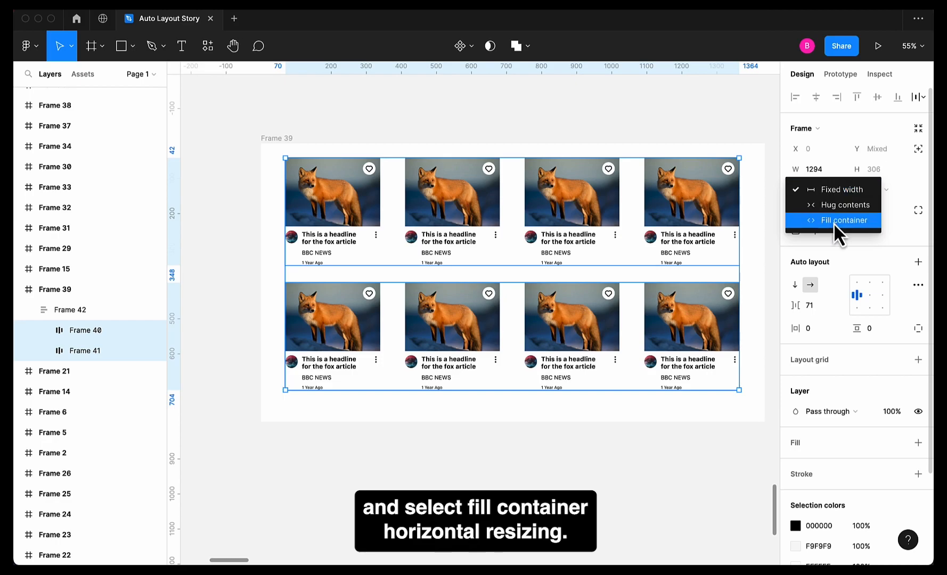
pyautogui.click(833, 220)
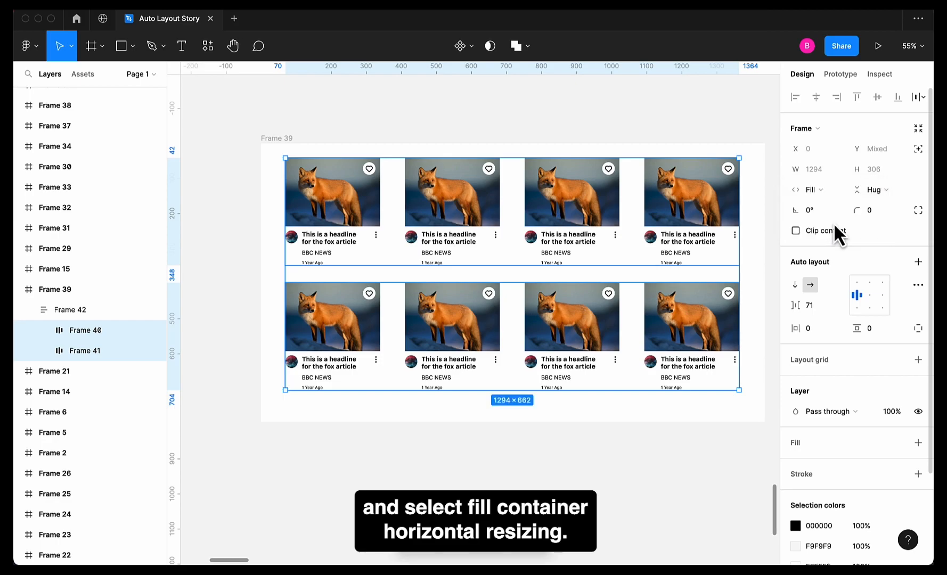
# - Set the vertical spacing between the two card rows in Frame 42 to 24
pyautogui.click(59, 314)
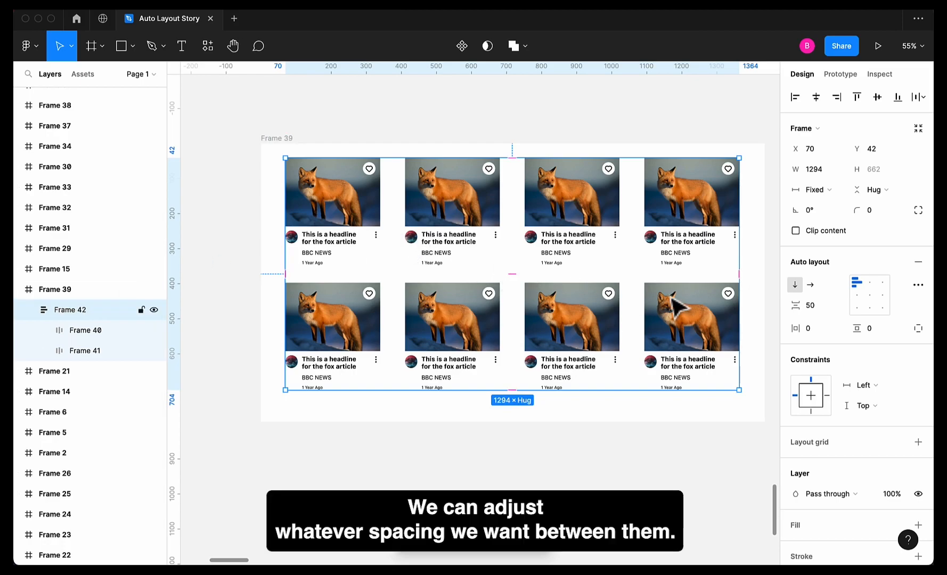
pyautogui.click(509, 275)
pyautogui.write('294')
pyautogui.press('Return')
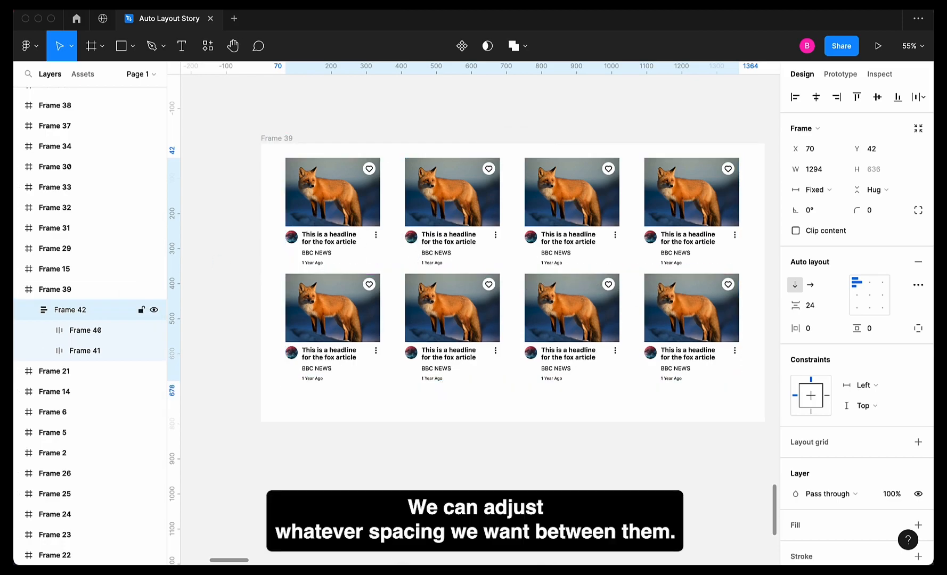
# - Set the horizontal spacing between cards to 24 in both Frame 40 and Frame 41
pyautogui.click(516, 208)
pyautogui.click(510, 210)
pyautogui.write('24')
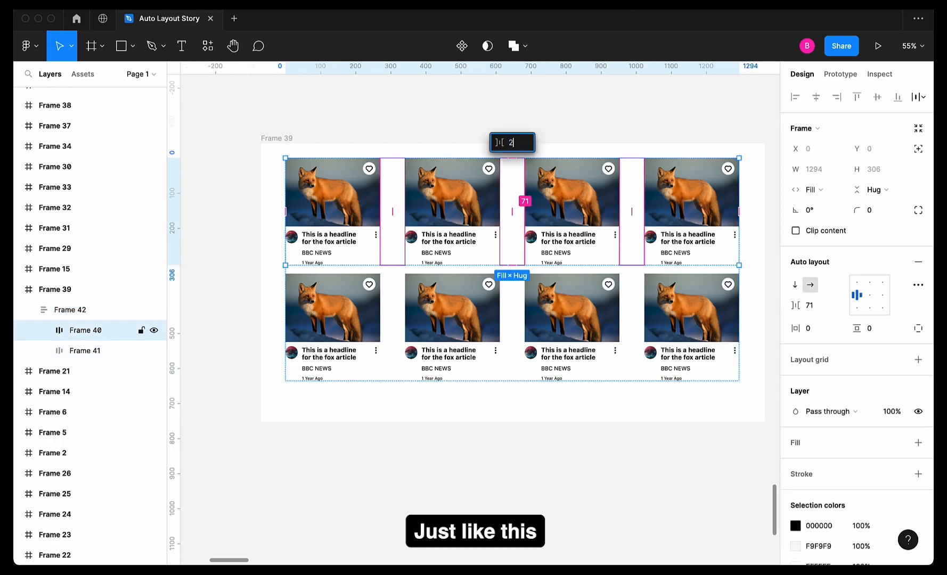
pyautogui.press('Return')
pyautogui.click(508, 346)
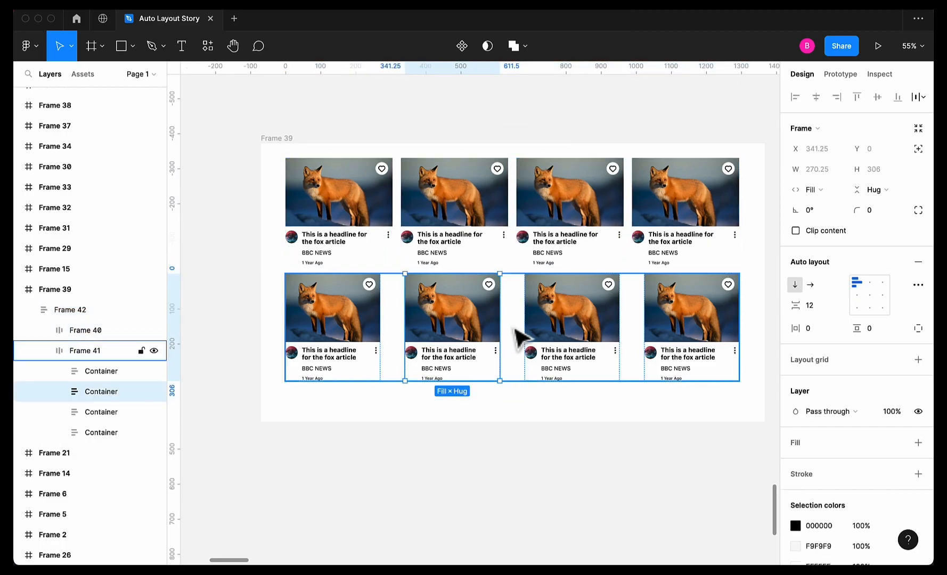
pyautogui.click(516, 332)
pyautogui.write('24')
pyautogui.press('Return')
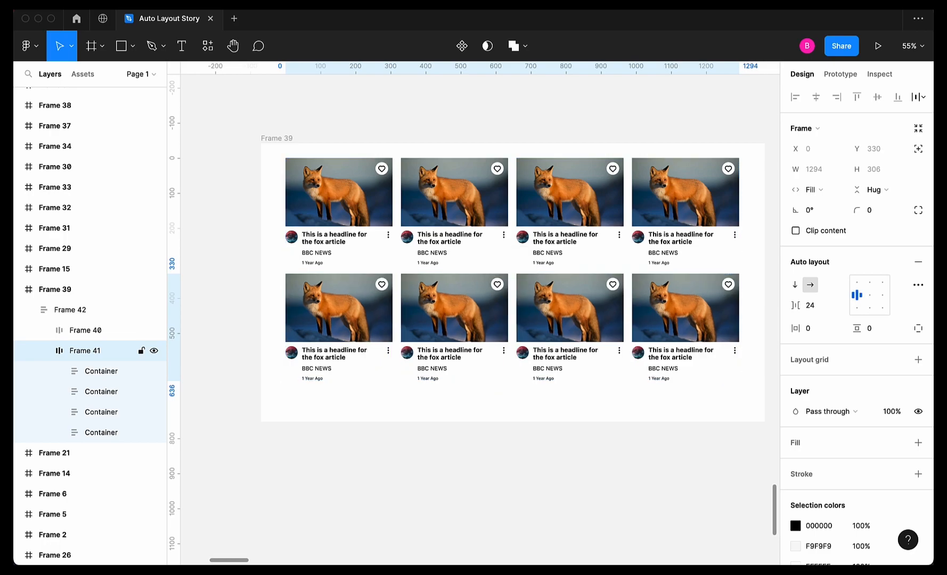
pyautogui.click(531, 438)
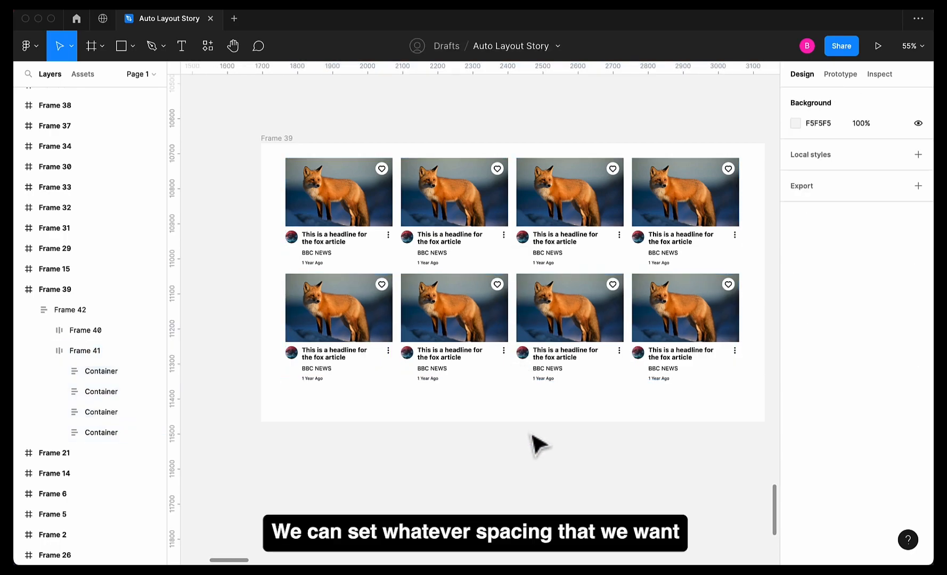
# - Narrow Frame 42 to about 1036 wide to test the card grid's responsiveness, and undo the resize
pyautogui.click(524, 372)
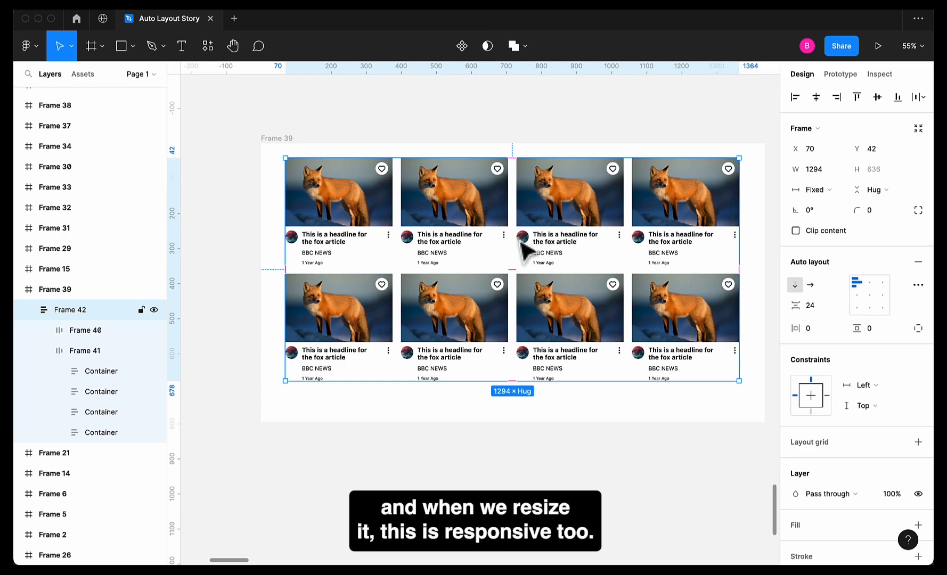
pyautogui.moveTo(740, 243); pyautogui.dragTo(650, 245)
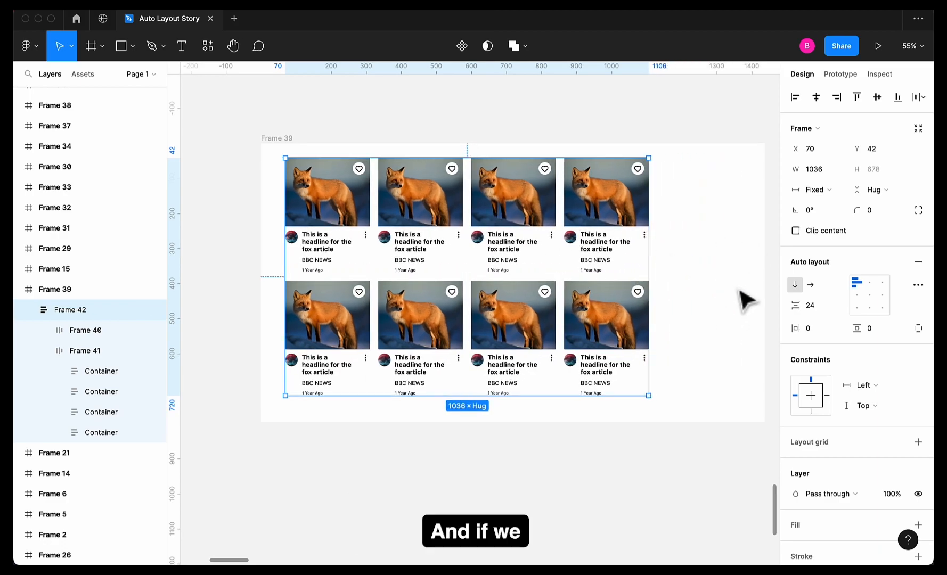
pyautogui.press('Escape')
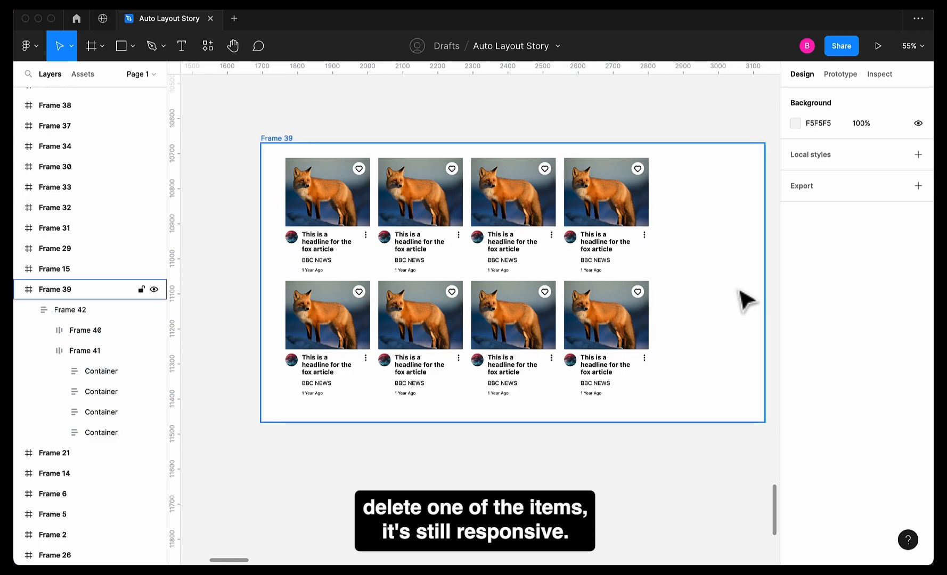
pyautogui.press('super+z')
pyautogui.press('super+z')
# - Delete the last card Container in the second row, Frame 41, and clear the selection
pyautogui.click(684, 320)
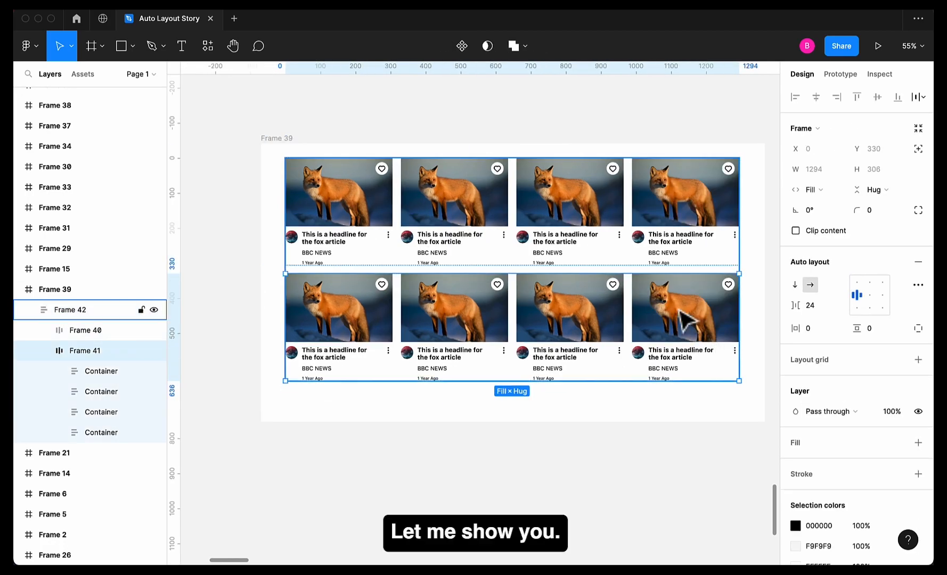
pyautogui.click(684, 321)
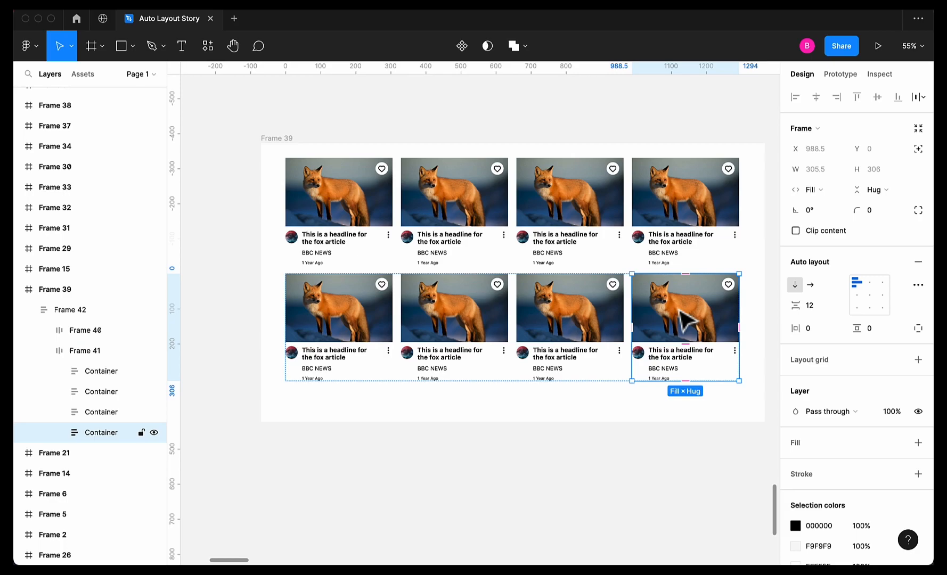
pyautogui.press('Delete')
pyautogui.click(671, 318)
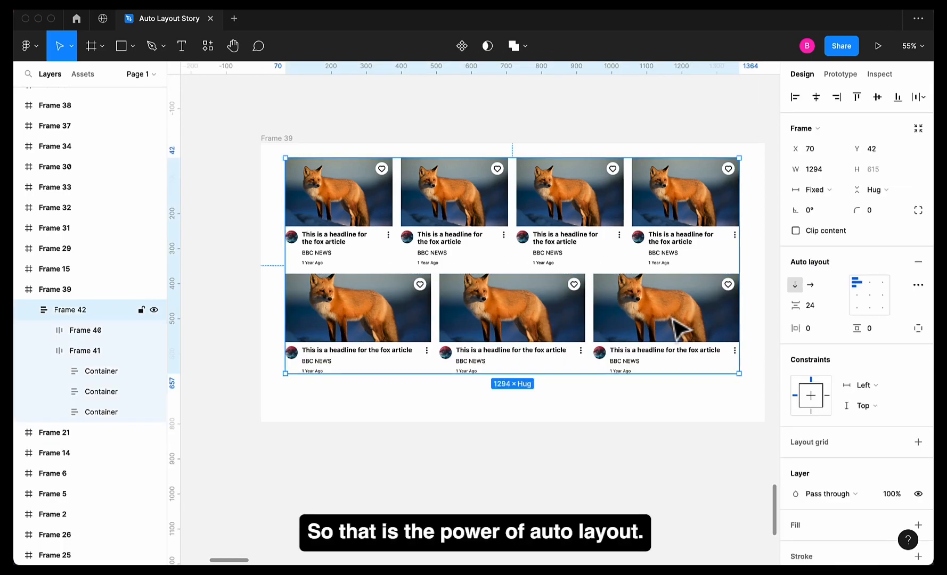
pyautogui.click(677, 453)
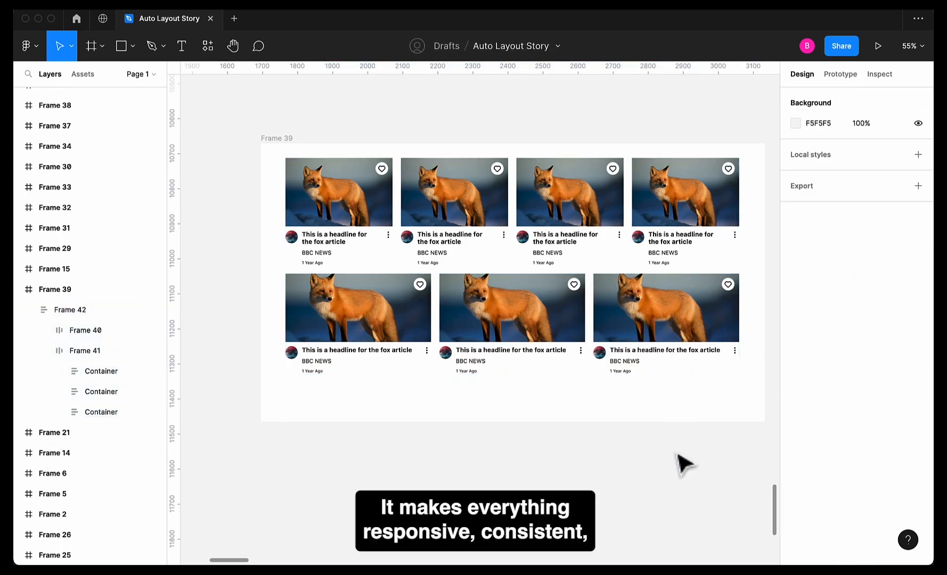
pyautogui.hscroll(2, 684, 463)
pyautogui.scroll(1, 684, 463)
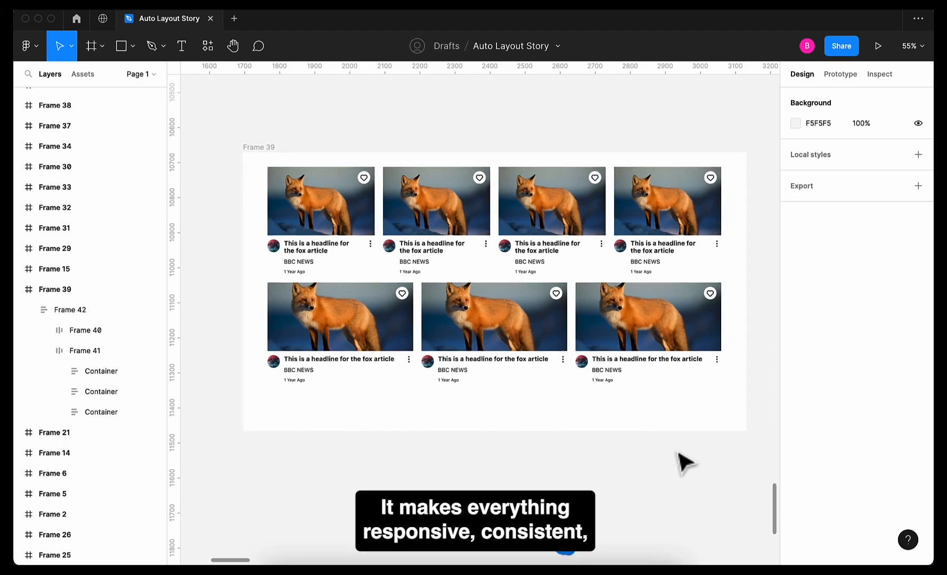